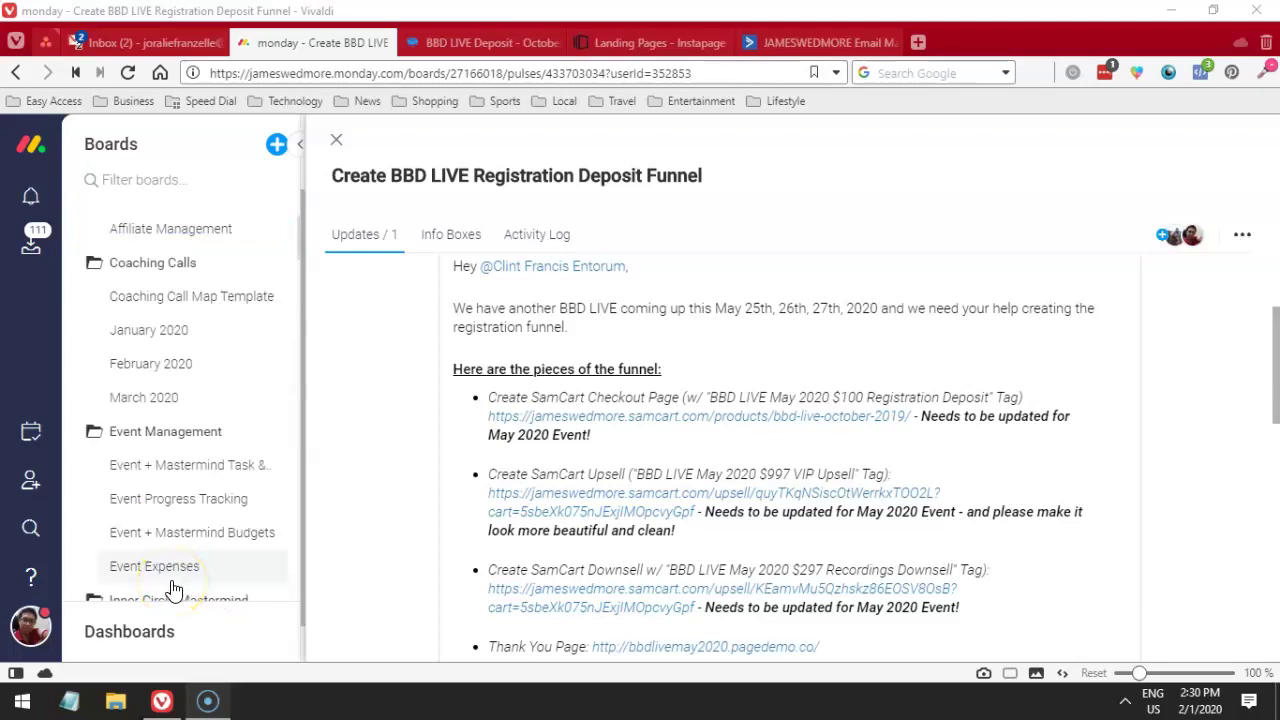
- Subscribe to the Pinoy Online channel and set its notification bell to All
{"action": "scroll", "coordinate": [172, 590], "scroll_direction": "up", "scroll_amount": 1}
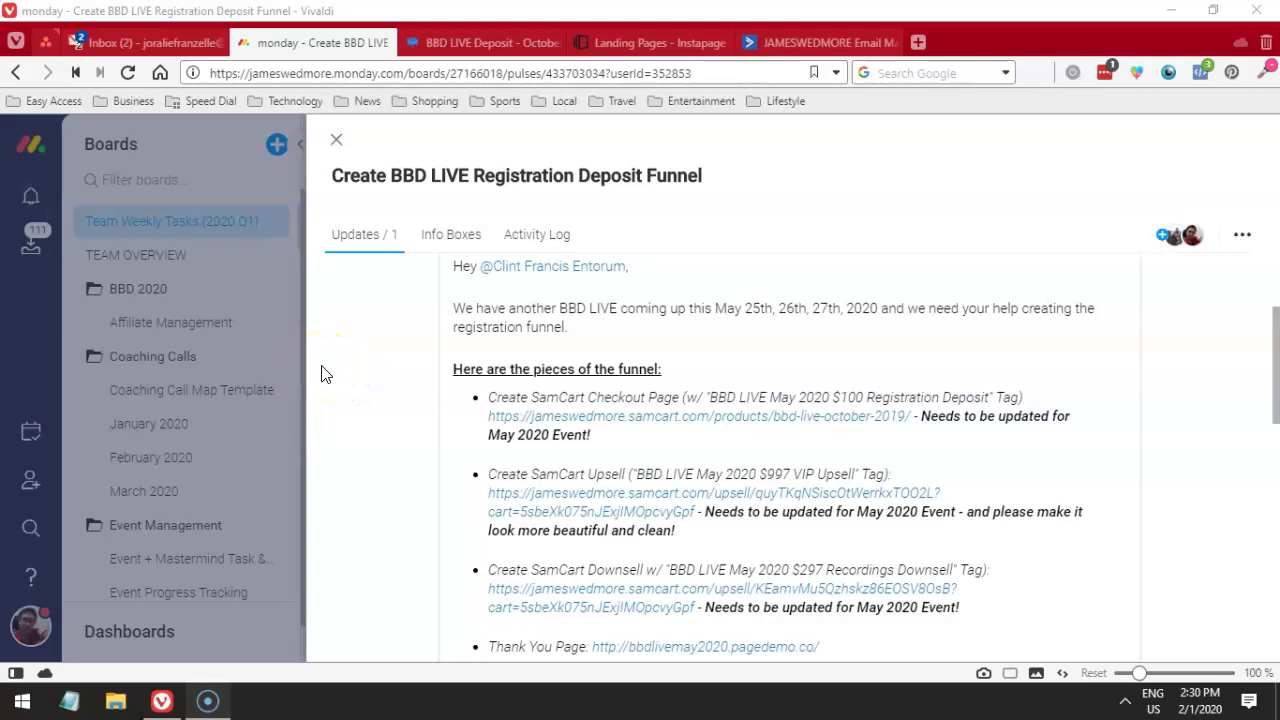
{"action": "scroll", "coordinate": [336, 362], "scroll_direction": "down", "scroll_amount": 1}
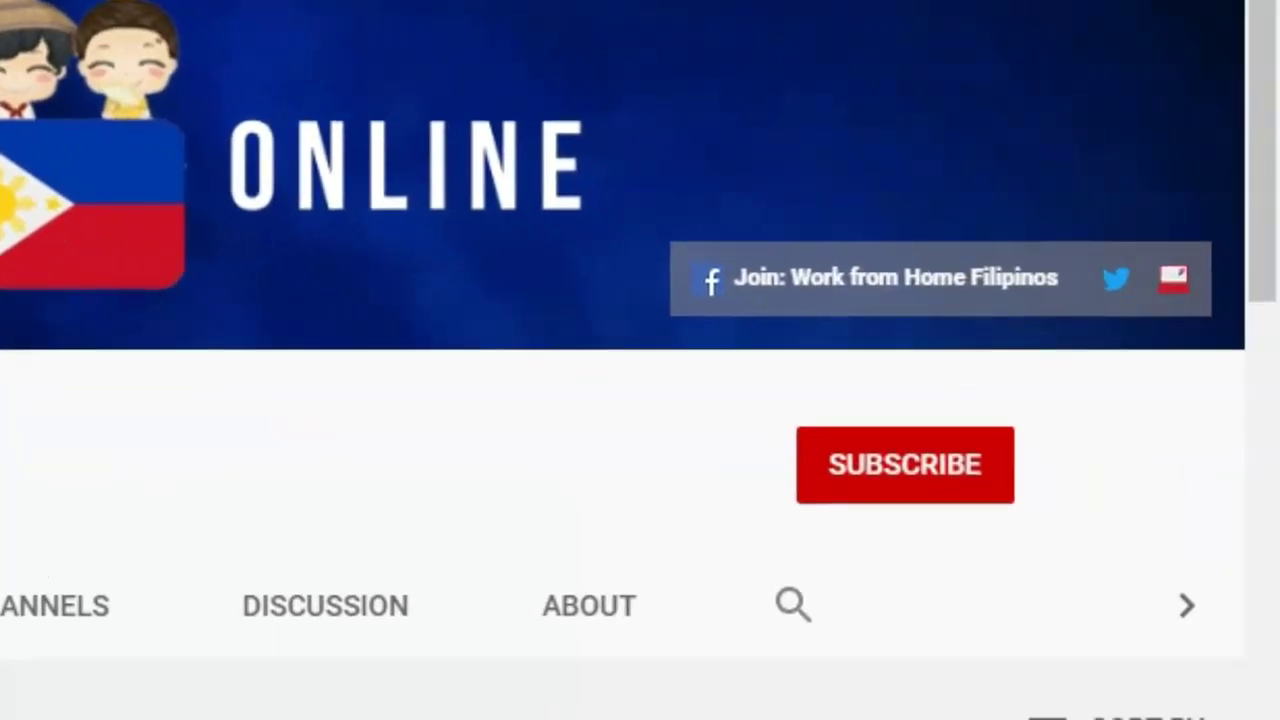
{"action": "left_click", "coordinate": [908, 440]}
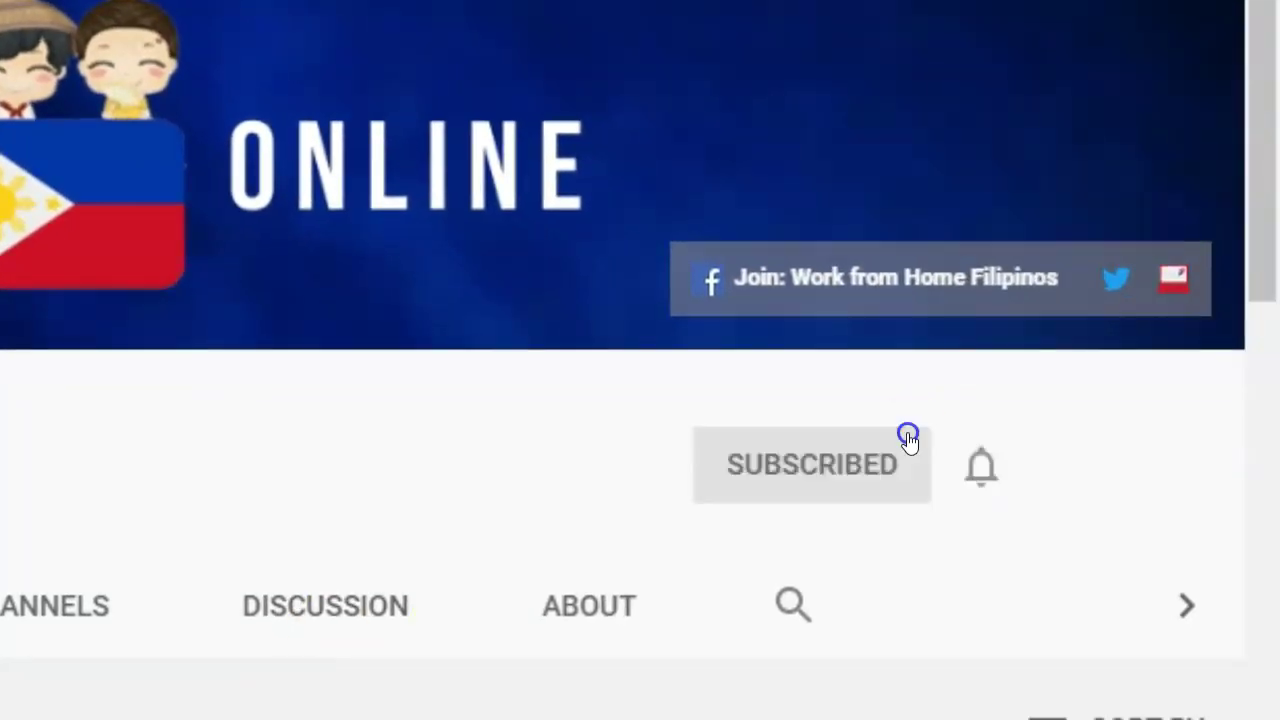
{"action": "left_click", "coordinate": [977, 484]}
{"action": "left_click", "coordinate": [916, 566]}
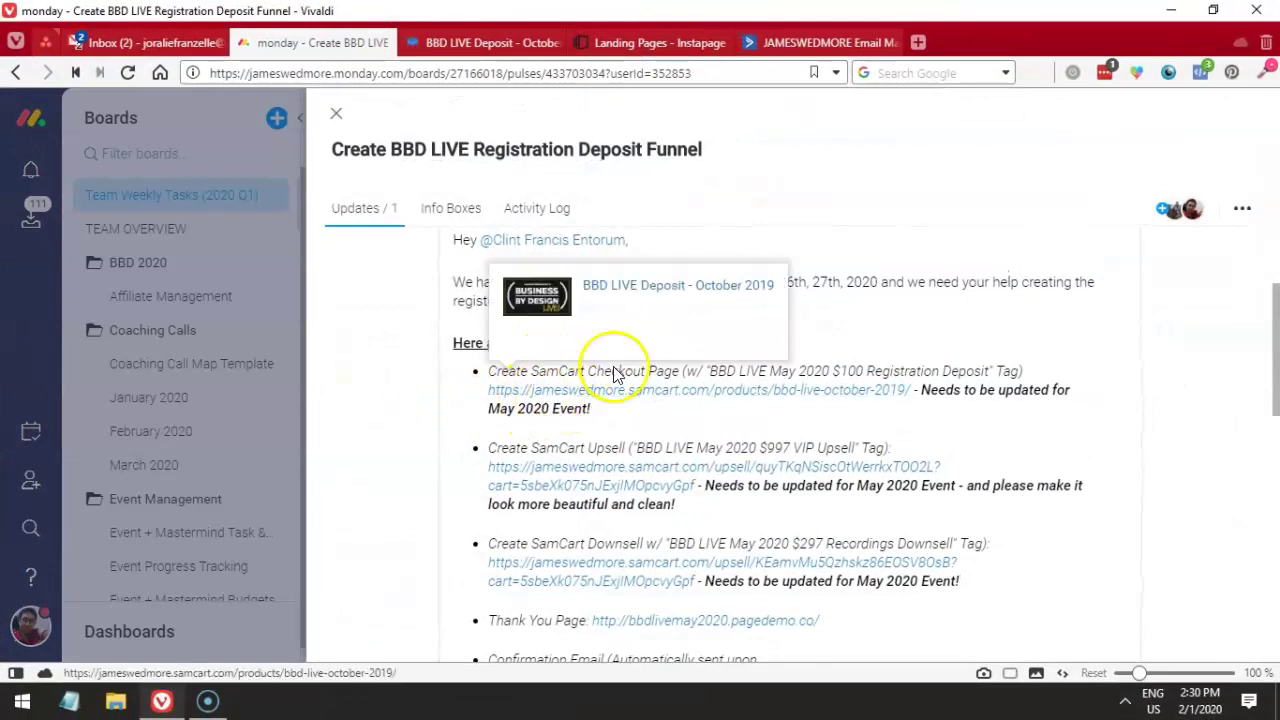
- Load the samcart website in a new browser tab beside the monday.com funnel task
{"action": "left_click", "coordinate": [914, 42]}
{"action": "type", "text": "s"}
{"action": "left_click", "coordinate": [806, 68]}
{"action": "type", "text": "samcart."}
{"action": "key", "text": "Return"}
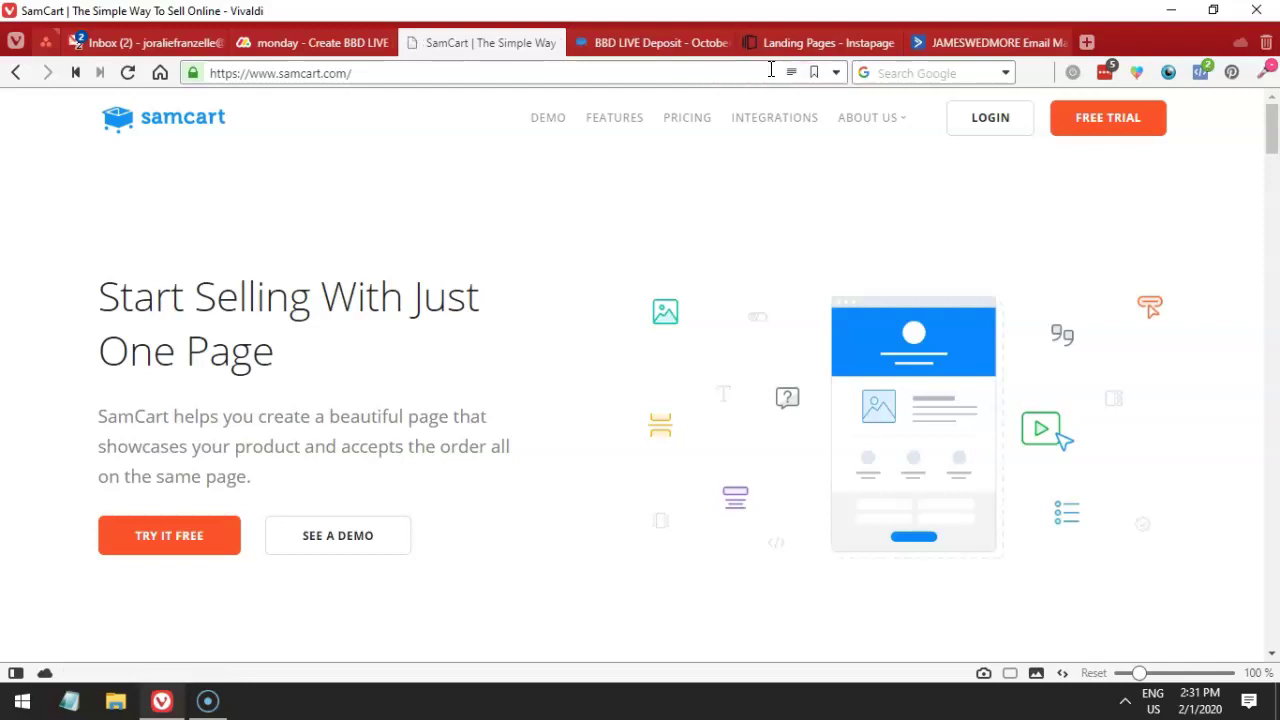
{"action": "left_click", "coordinate": [320, 45]}
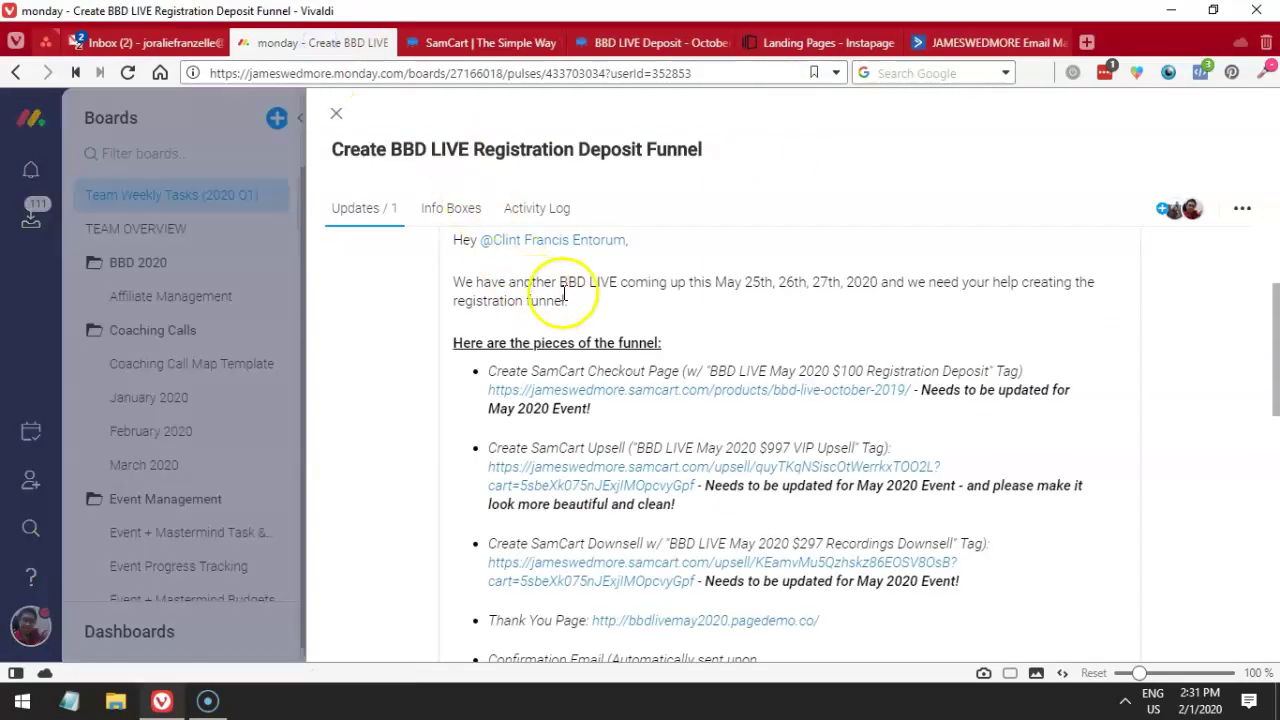
{"action": "left_click", "coordinate": [476, 46]}
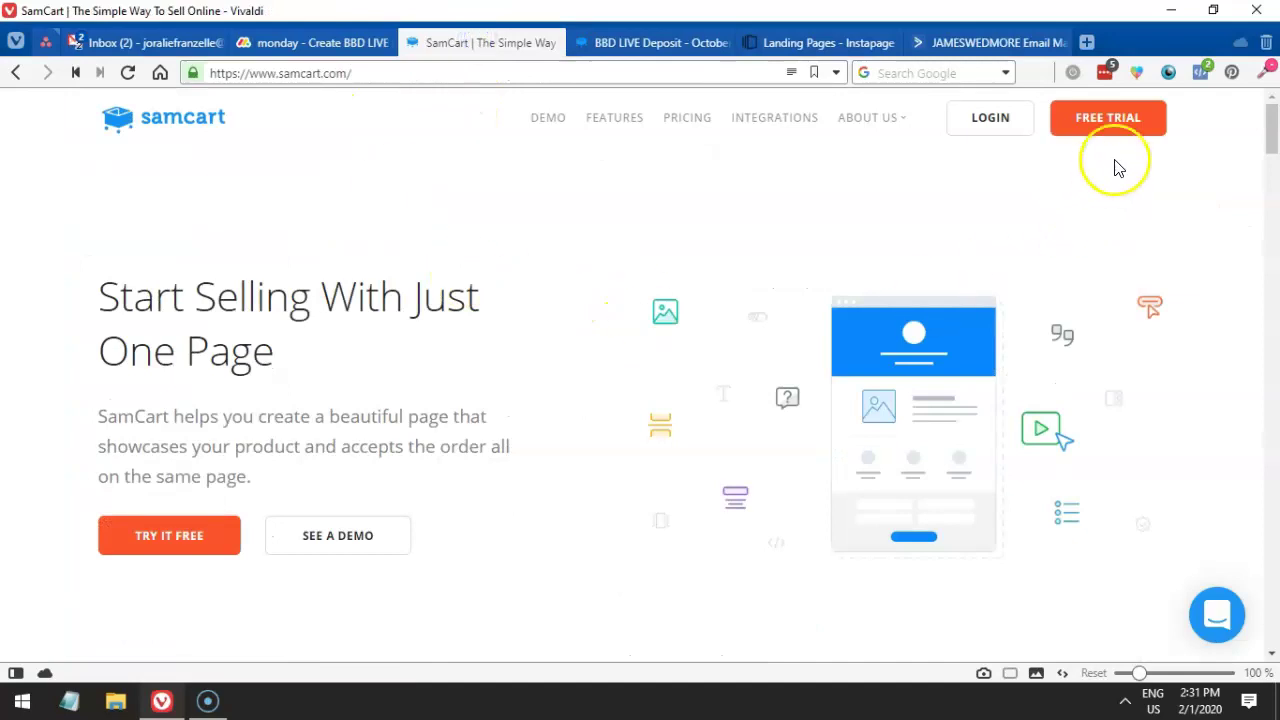
- Log in to SamCart with the store owner's saved login and enter the store's dashboard
{"action": "left_click", "coordinate": [987, 125]}
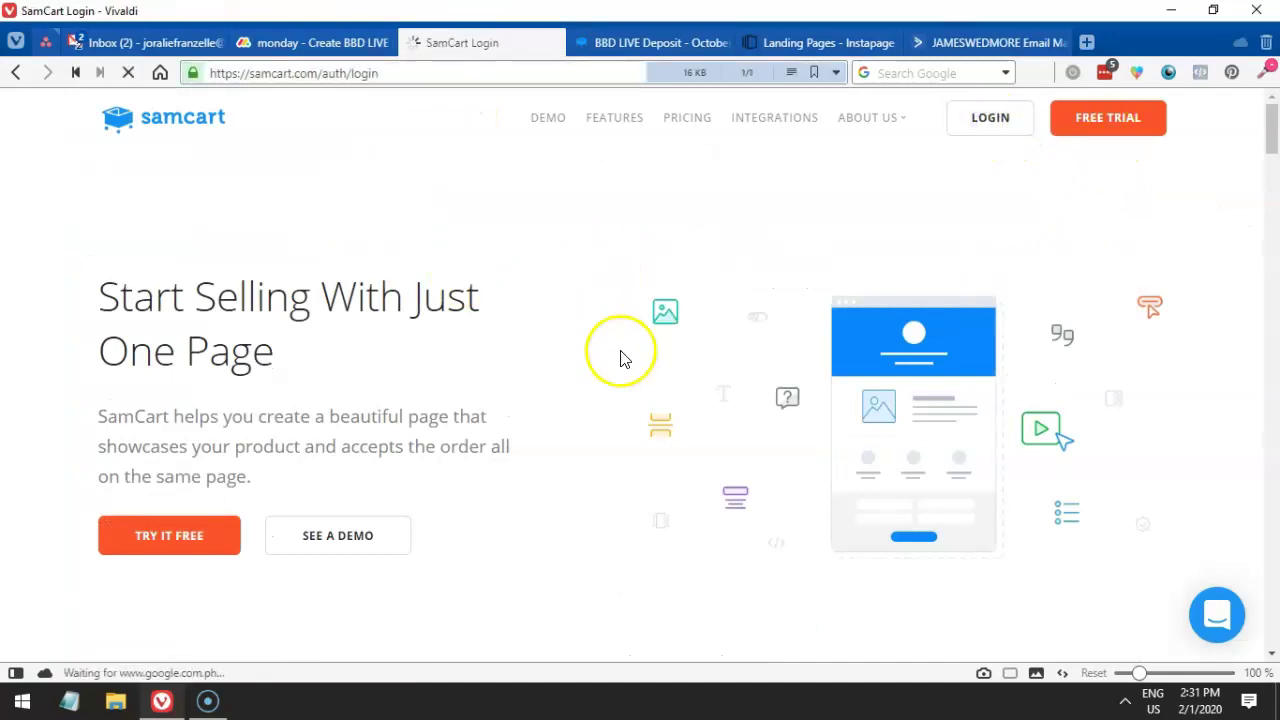
{"action": "left_click", "coordinate": [581, 328]}
{"action": "left_click", "coordinate": [513, 338]}
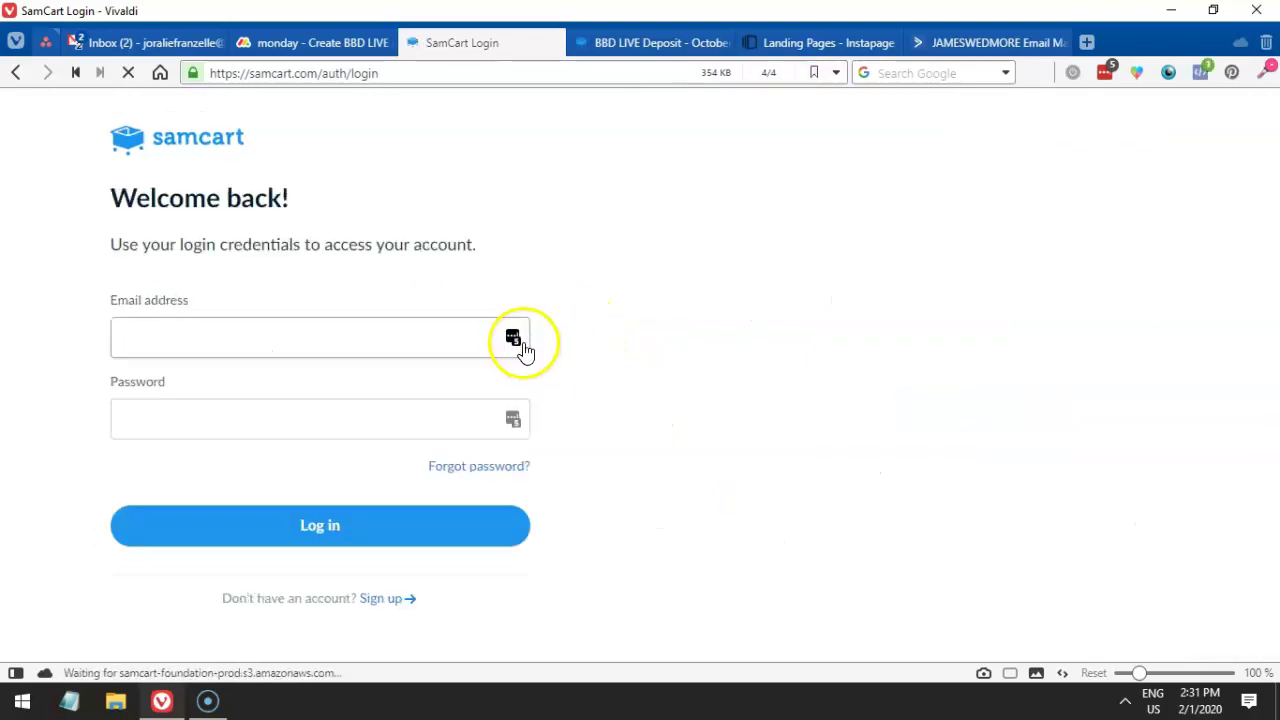
{"action": "left_click", "coordinate": [378, 470]}
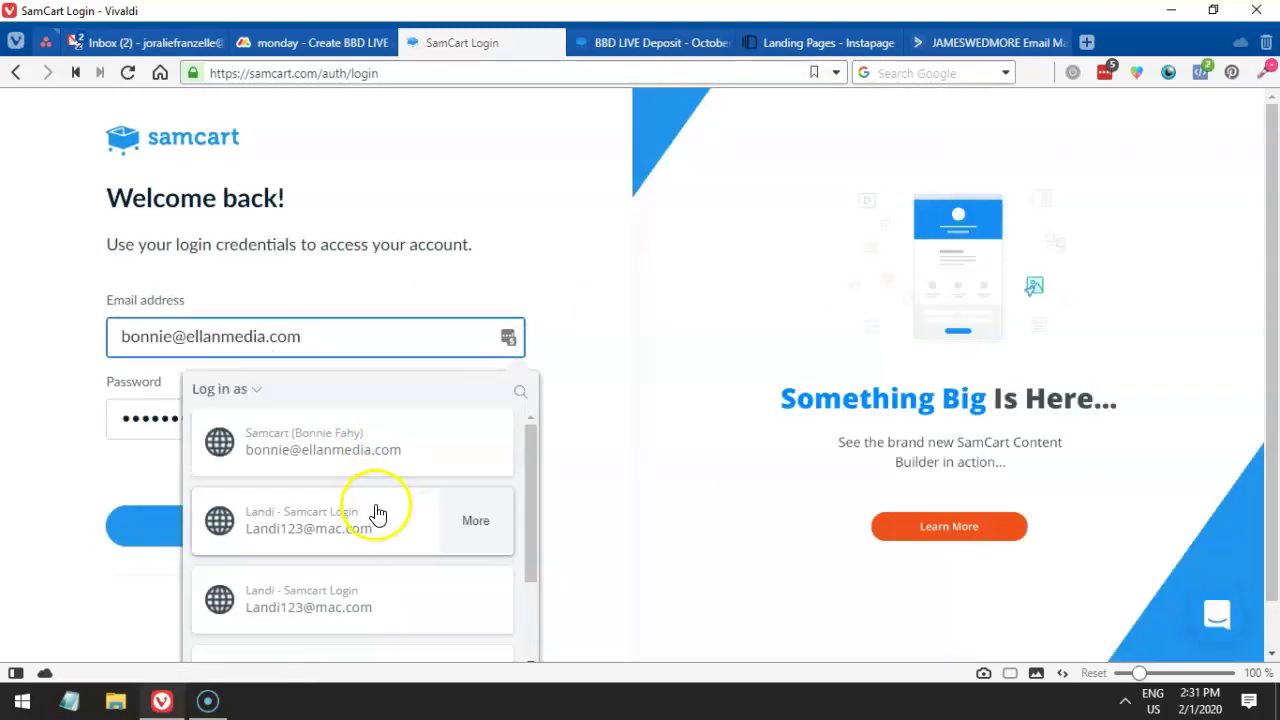
{"action": "scroll", "coordinate": [374, 505], "scroll_direction": "down", "scroll_amount": 1}
{"action": "left_click", "coordinate": [310, 645]}
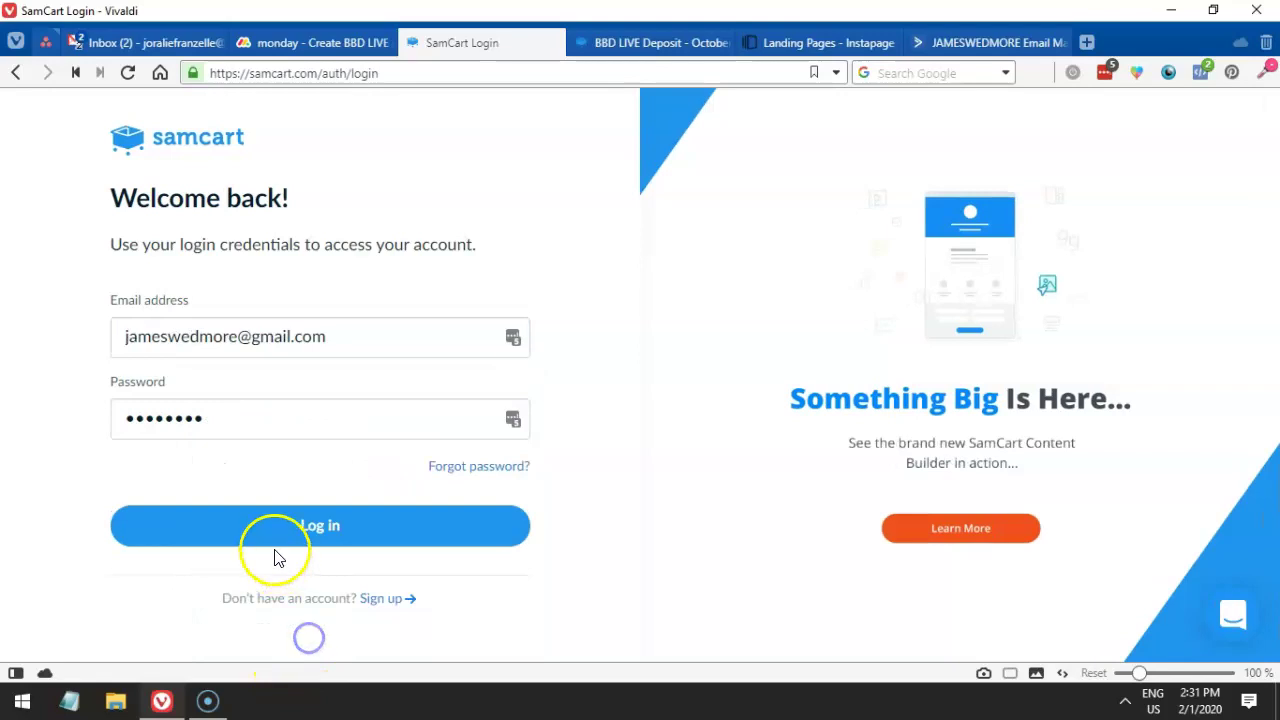
{"action": "left_click", "coordinate": [272, 543]}
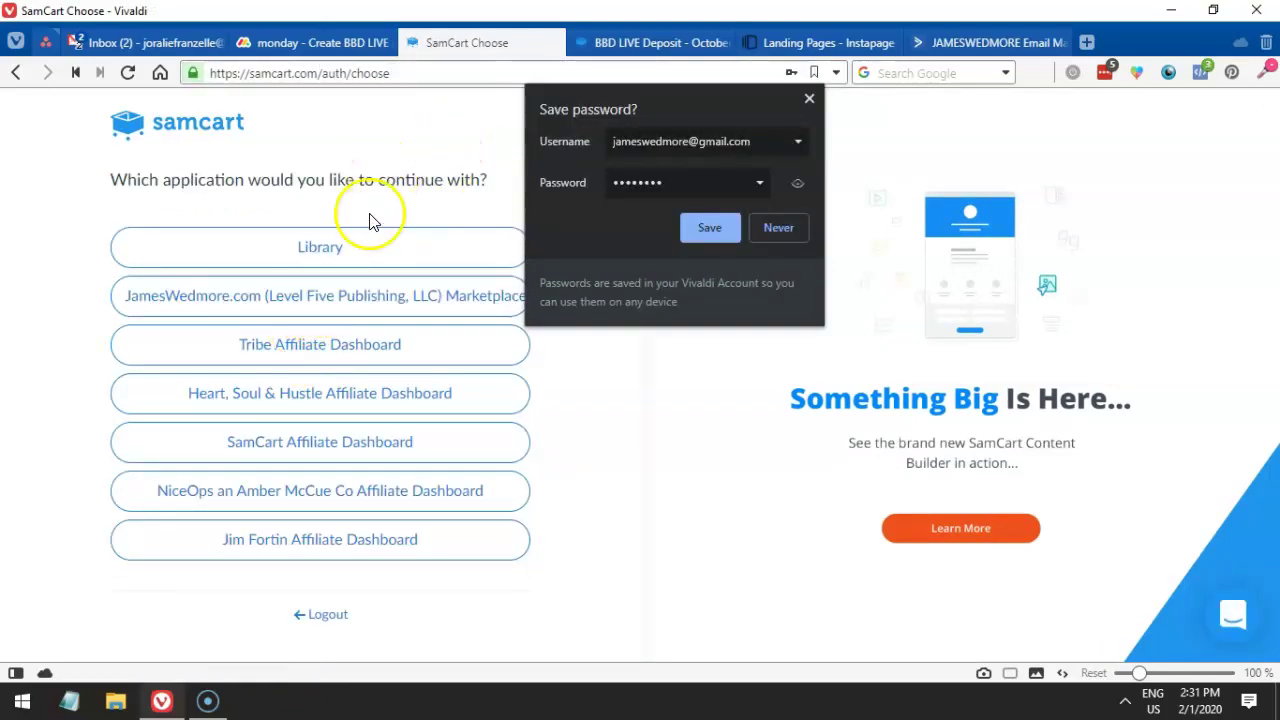
{"action": "left_click", "coordinate": [343, 294]}
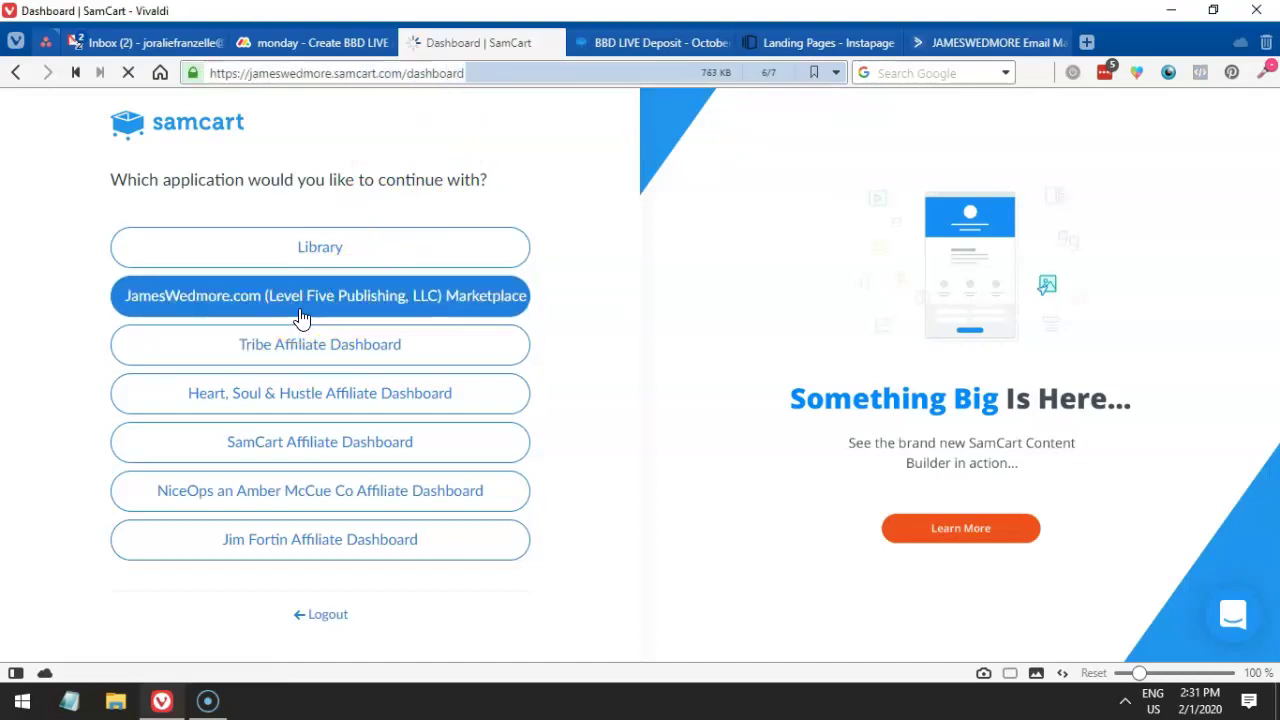
- Review the deposit tag wording in the monday.com checkout task
{"action": "left_click", "coordinate": [311, 43]}
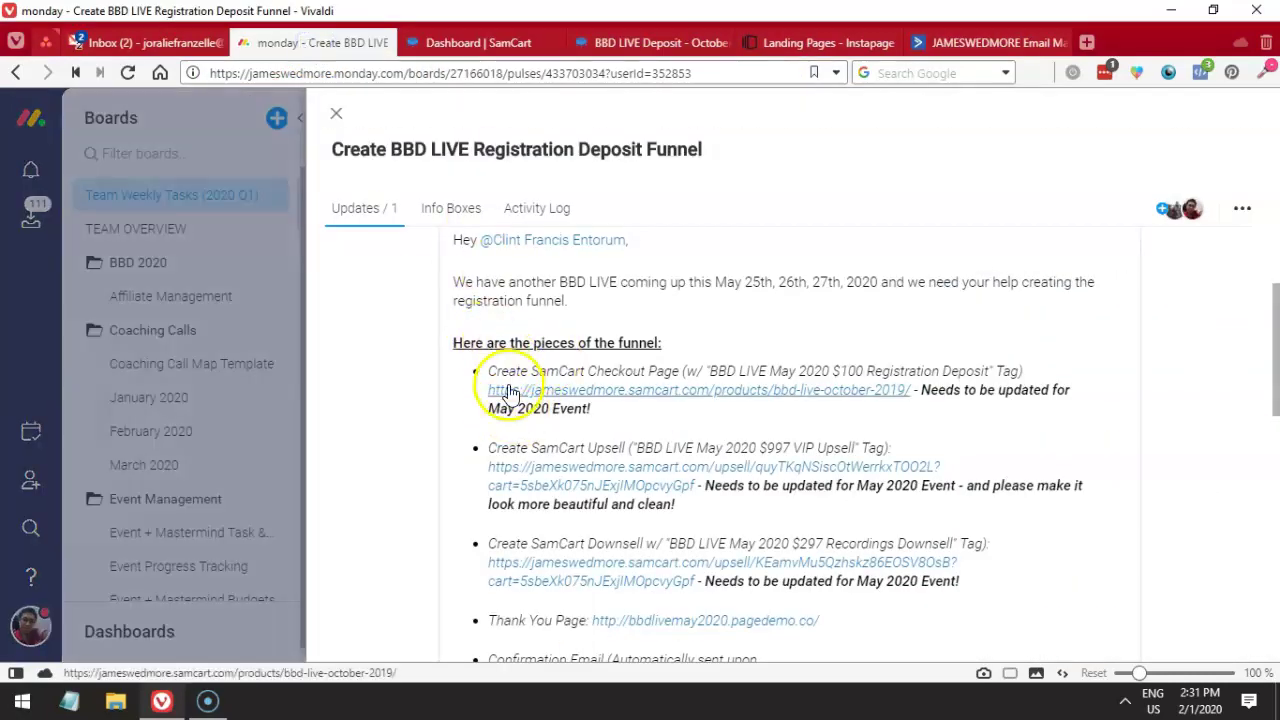
{"action": "mouse_move", "coordinate": [490, 388]}
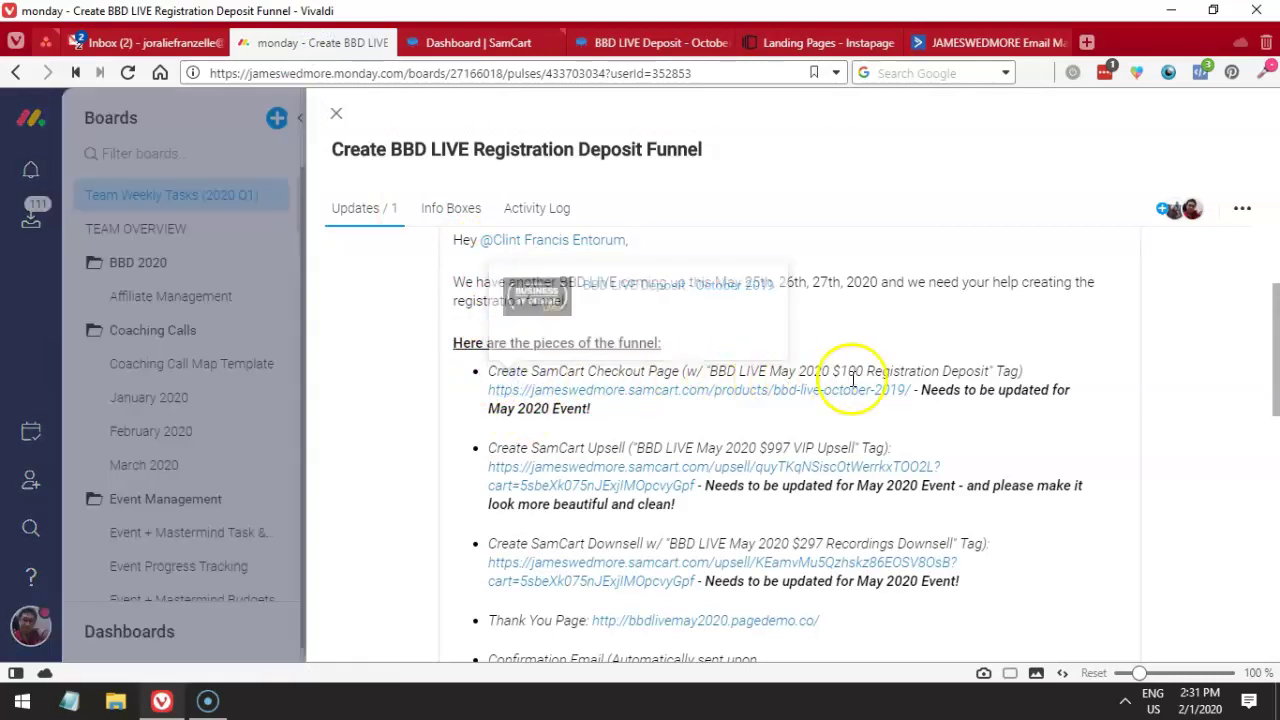
{"action": "left_click_drag", "start_coordinate": [989, 371], "coordinate": [812, 371]}
{"action": "left_click_drag", "start_coordinate": [717, 371], "coordinate": [720, 371]}
{"action": "left_click", "coordinate": [922, 393]}
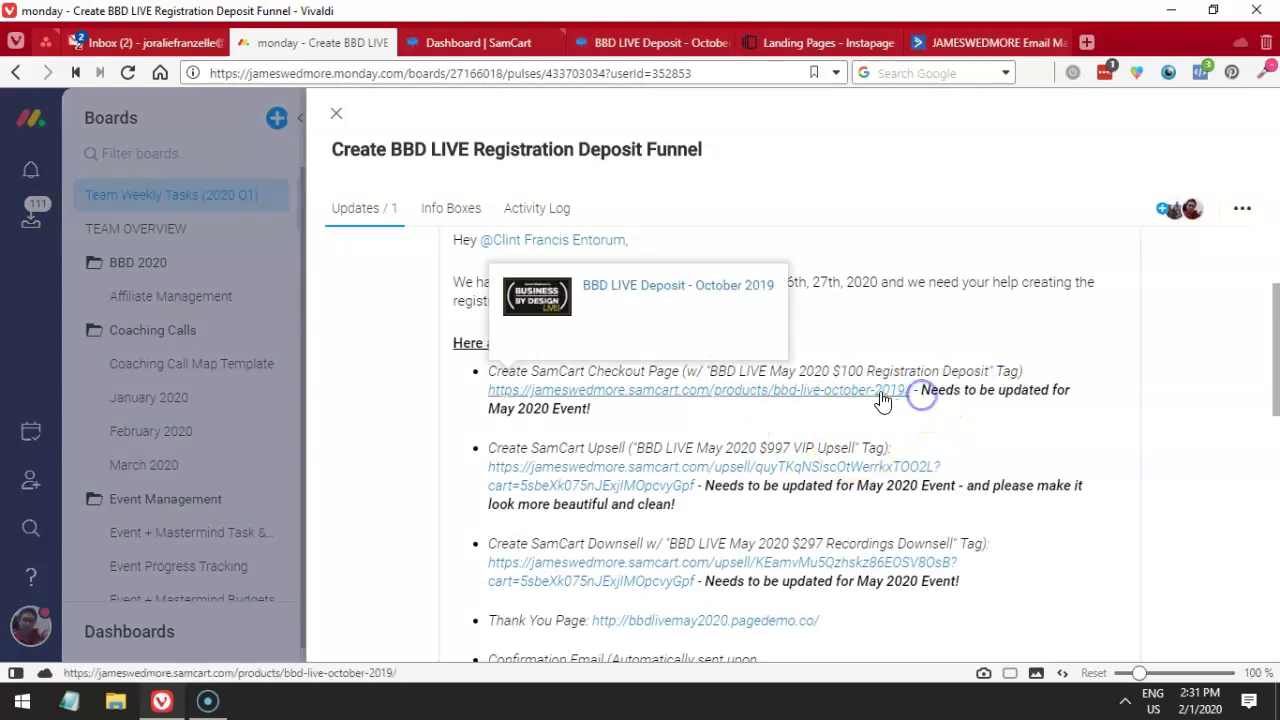
- Open the October 2019 deposit checkout link in a new tab and copy its product title
{"action": "right_click", "coordinate": [873, 397]}
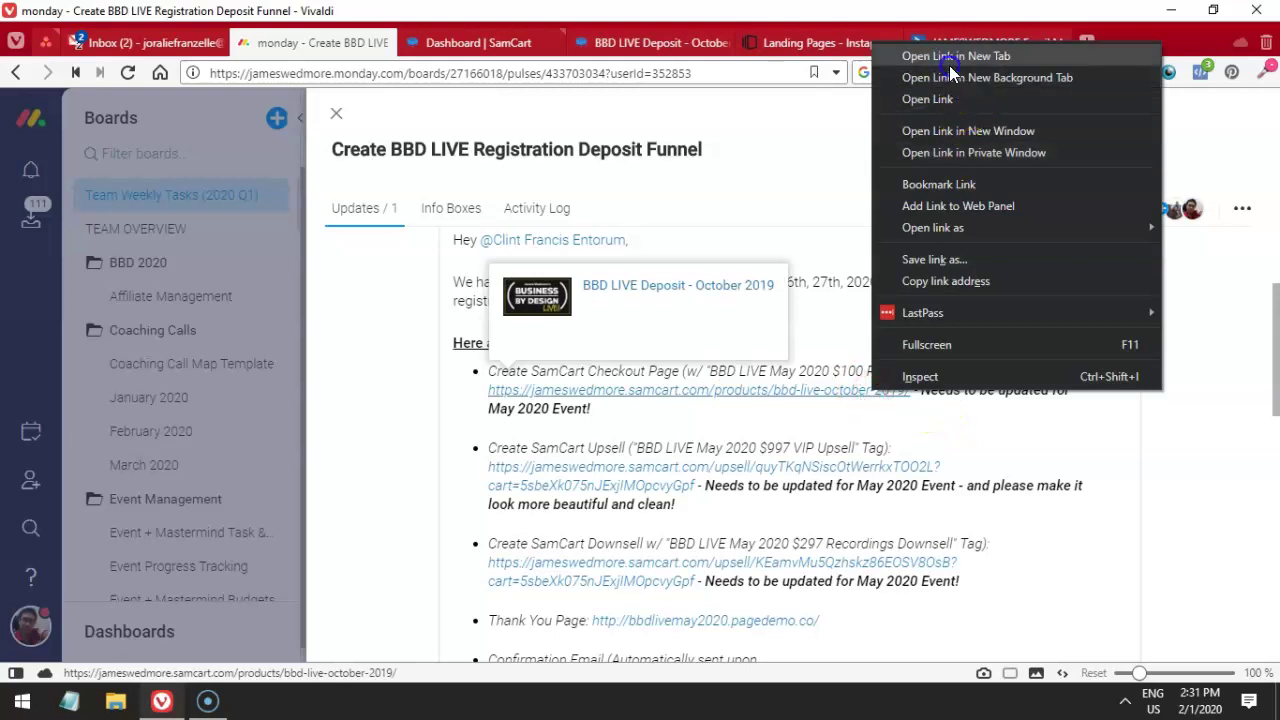
{"action": "left_click", "coordinate": [866, 50]}
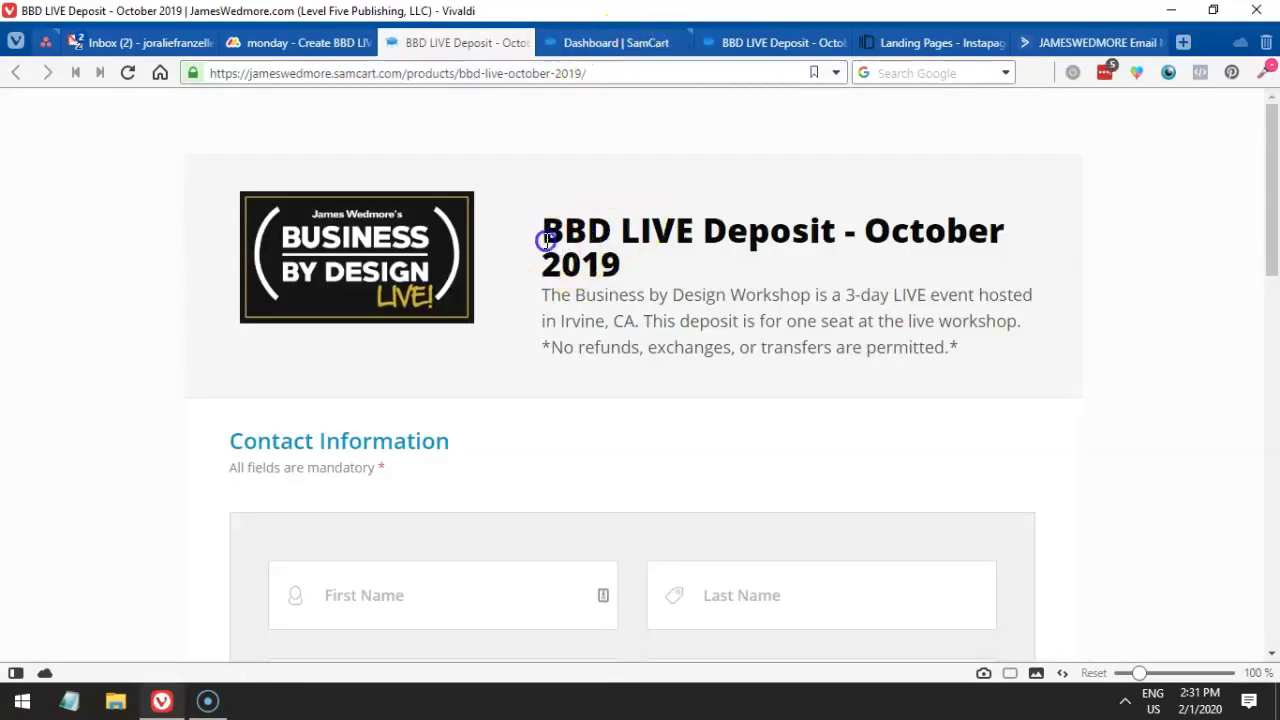
{"action": "left_click_drag", "start_coordinate": [546, 240], "coordinate": [624, 272]}
{"action": "key", "text": "ctrl+c"}
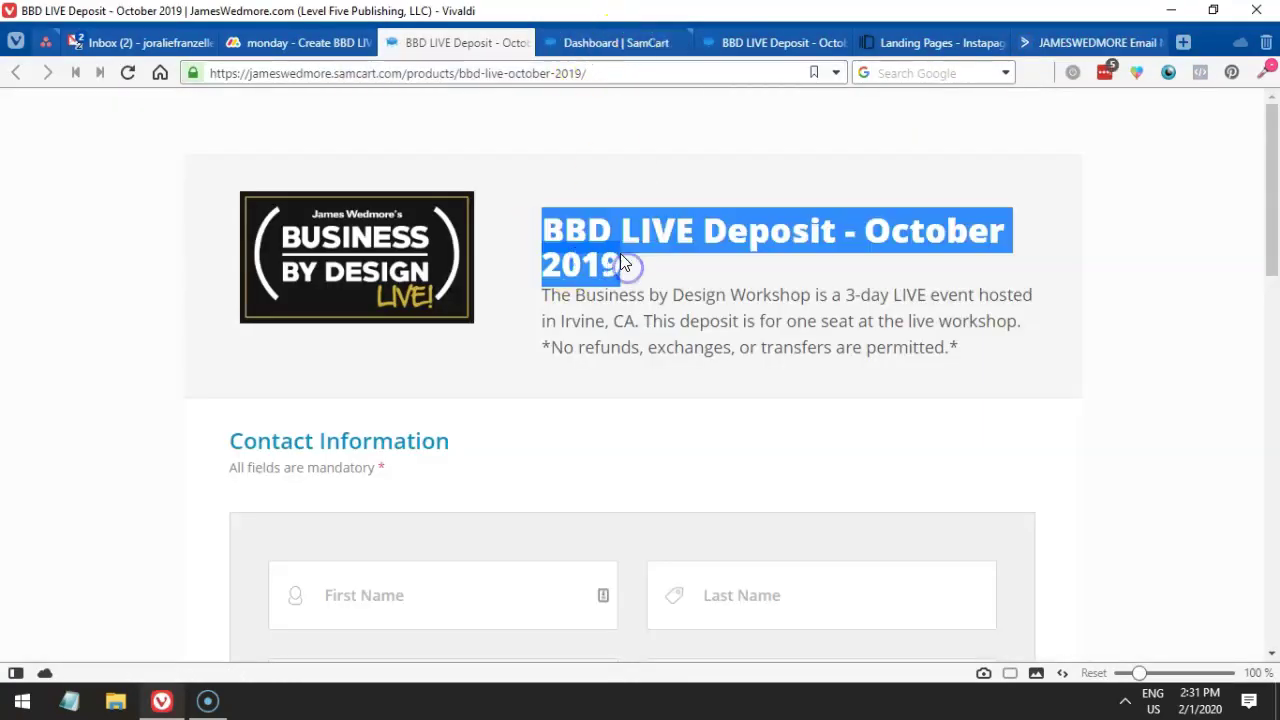
{"action": "left_click", "coordinate": [599, 48]}
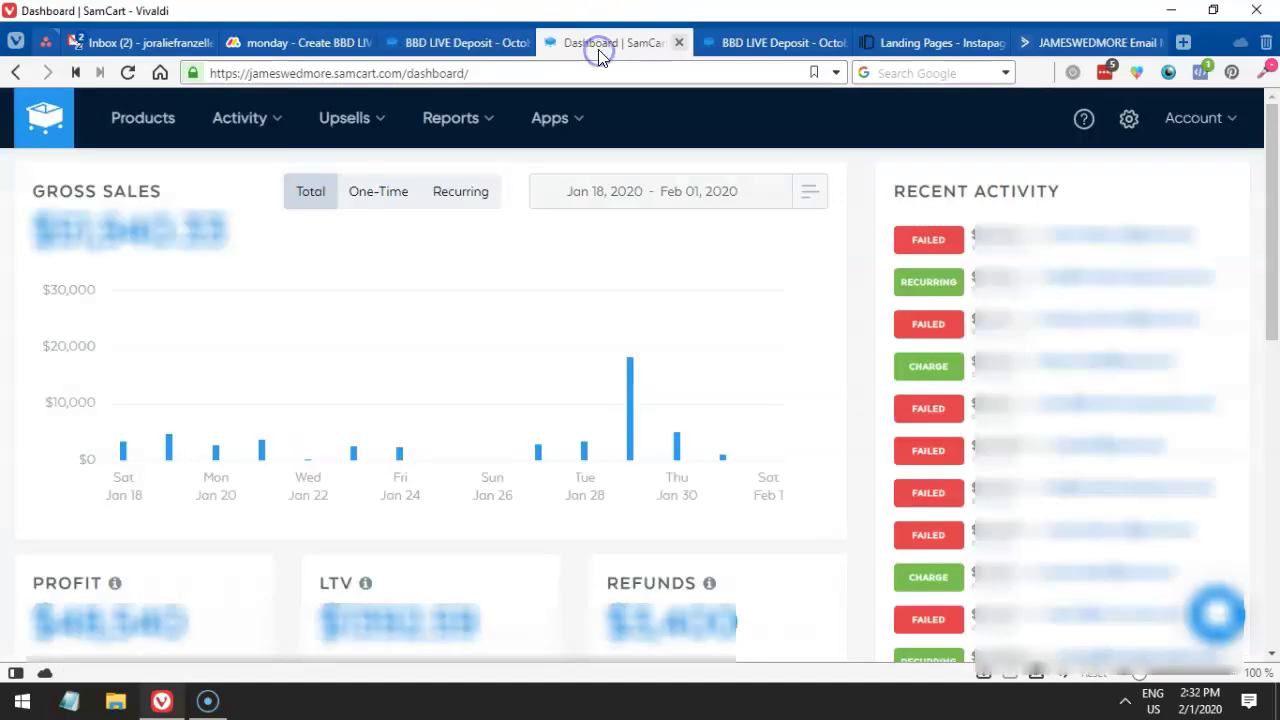
- Find 'BBD LIVE Deposit - October 2019' in SamCart Products and duplicate it
{"action": "left_click", "coordinate": [143, 133]}
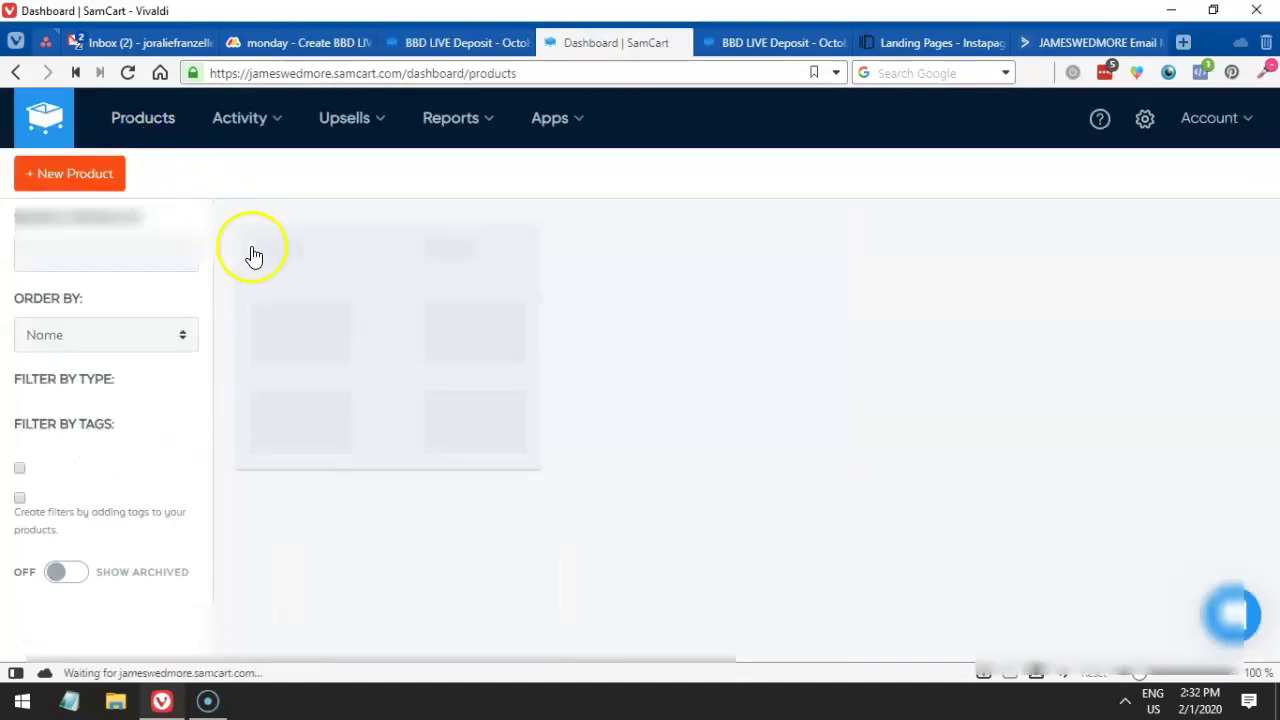
{"action": "left_click", "coordinate": [107, 247]}
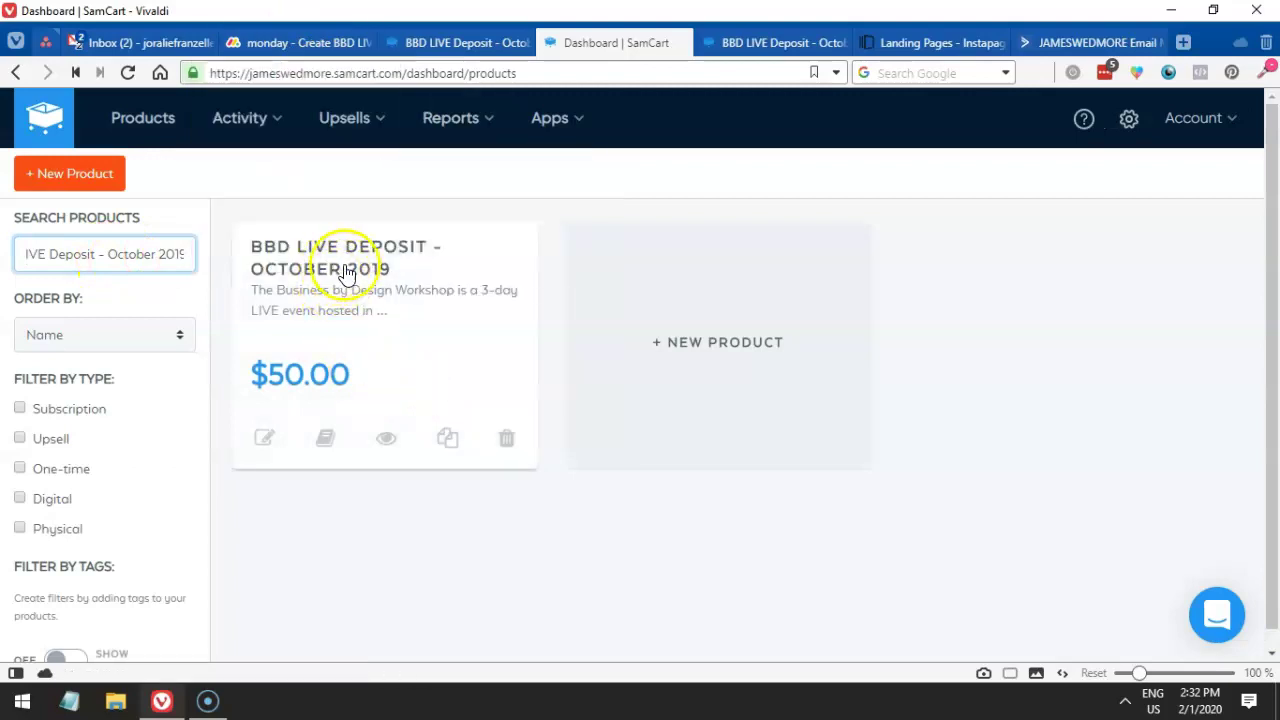
{"action": "left_click", "coordinate": [293, 45]}
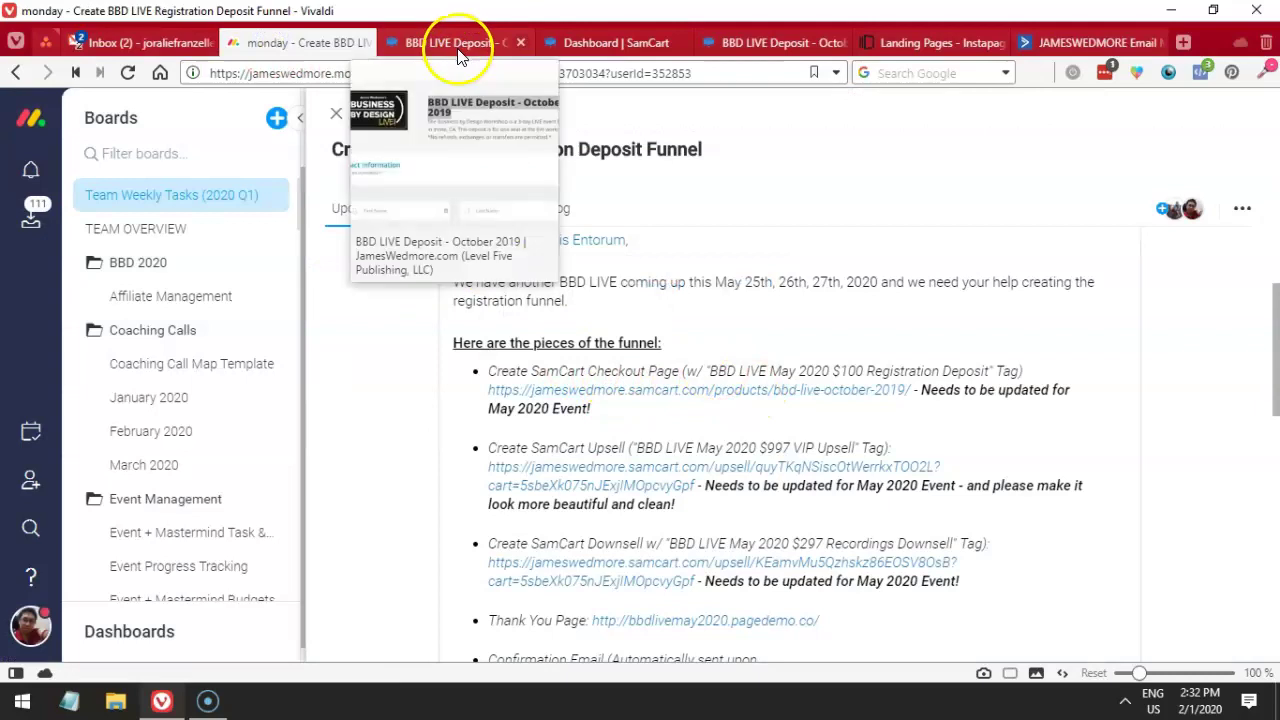
{"action": "left_click", "coordinate": [456, 44]}
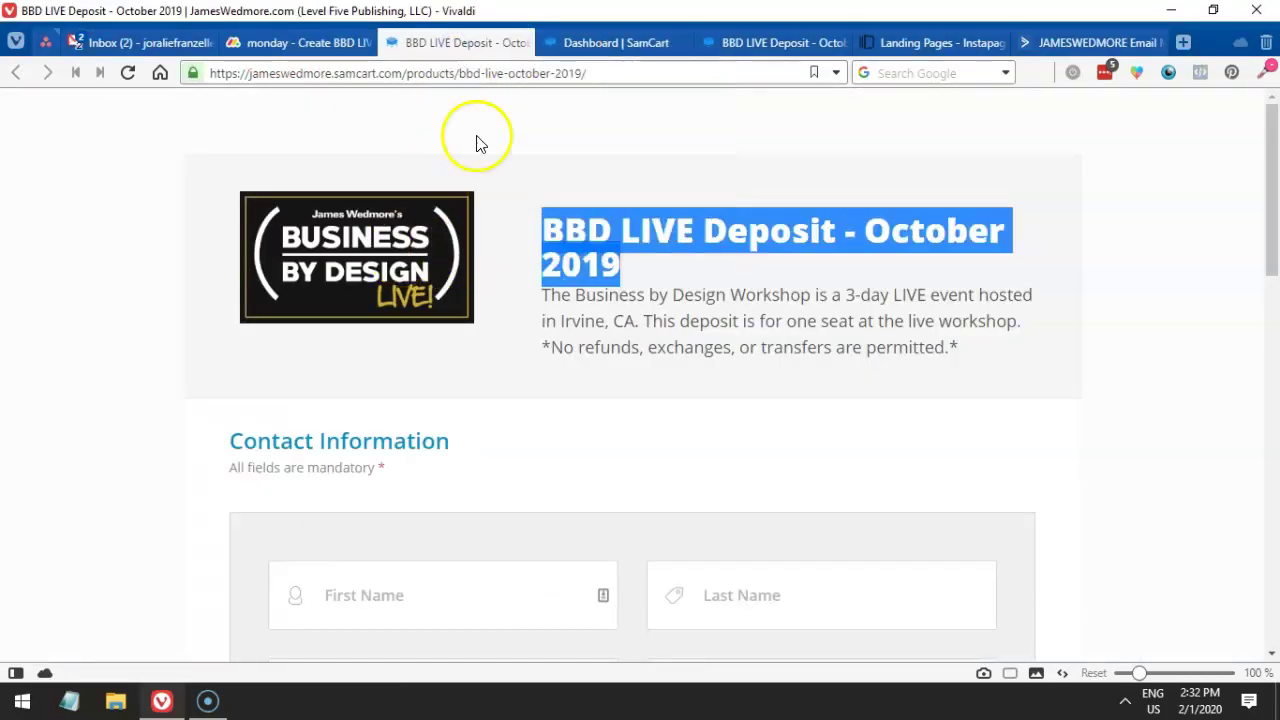
{"action": "left_click", "coordinate": [607, 44]}
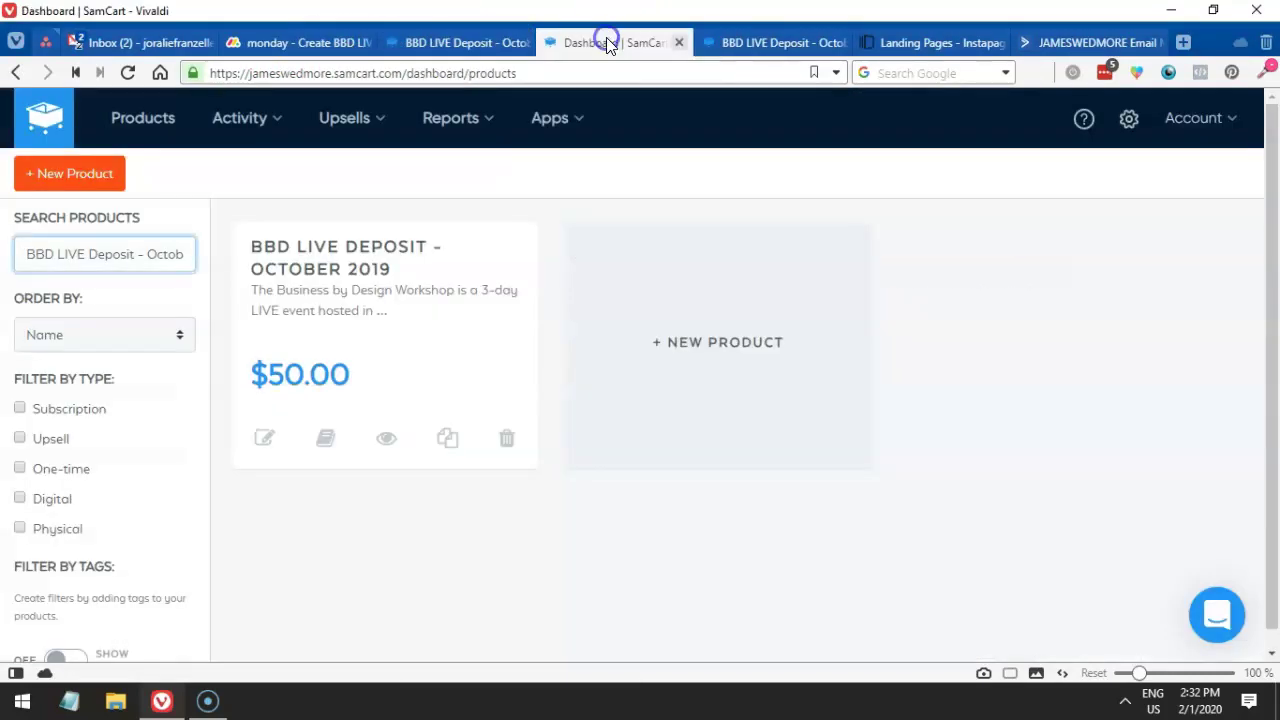
{"action": "left_click", "coordinate": [448, 445]}
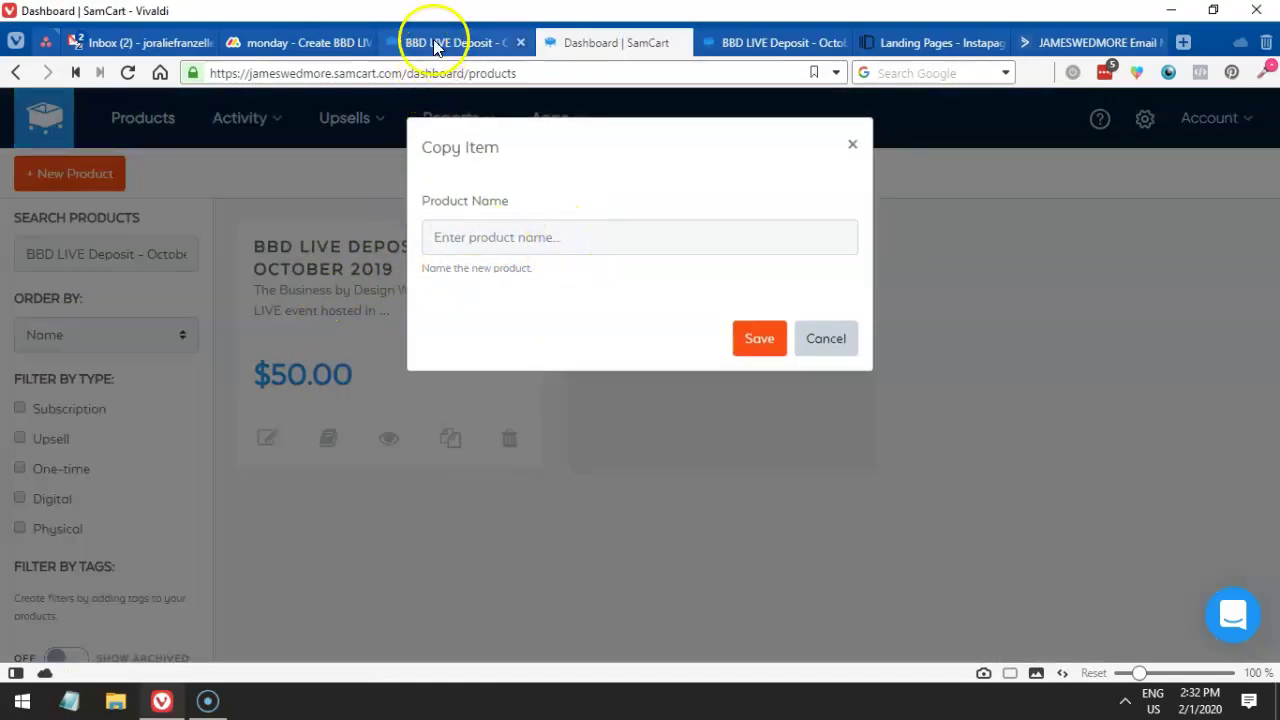
- Paste the copied product title as the copy's name and check the May dates in the task
{"action": "left_click", "coordinate": [565, 228]}
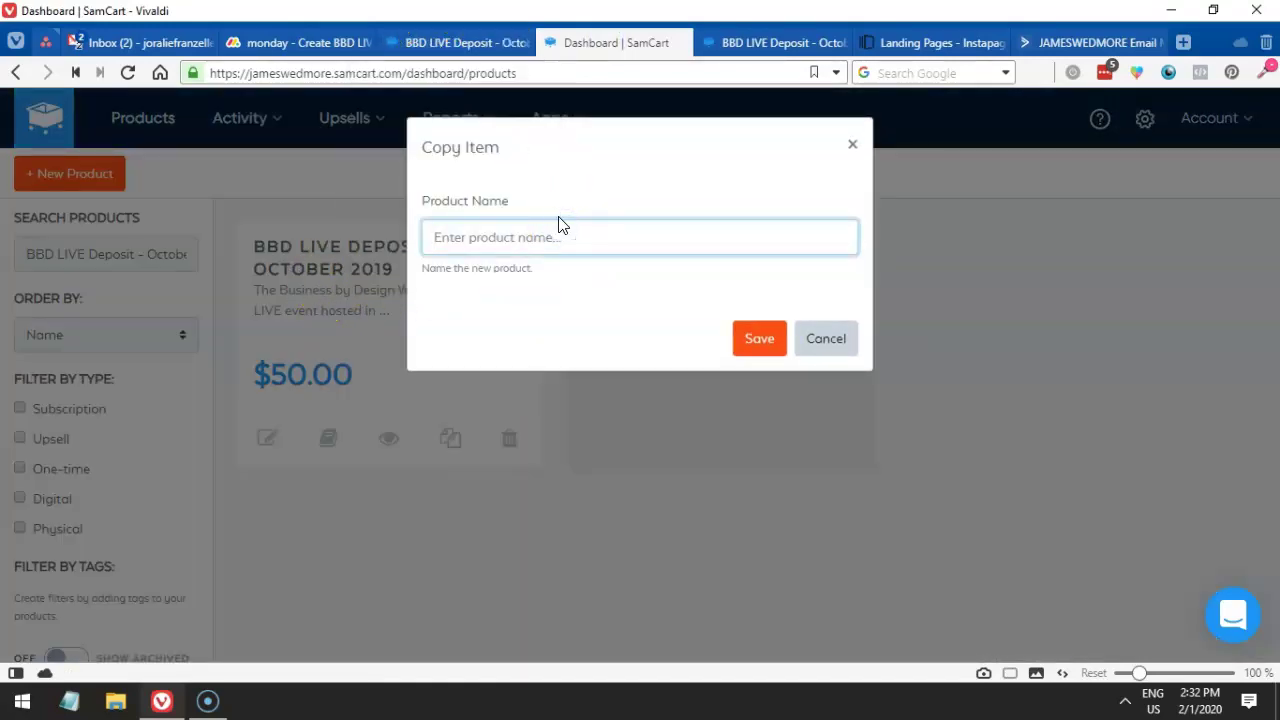
{"action": "key", "text": "ctrl+v"}
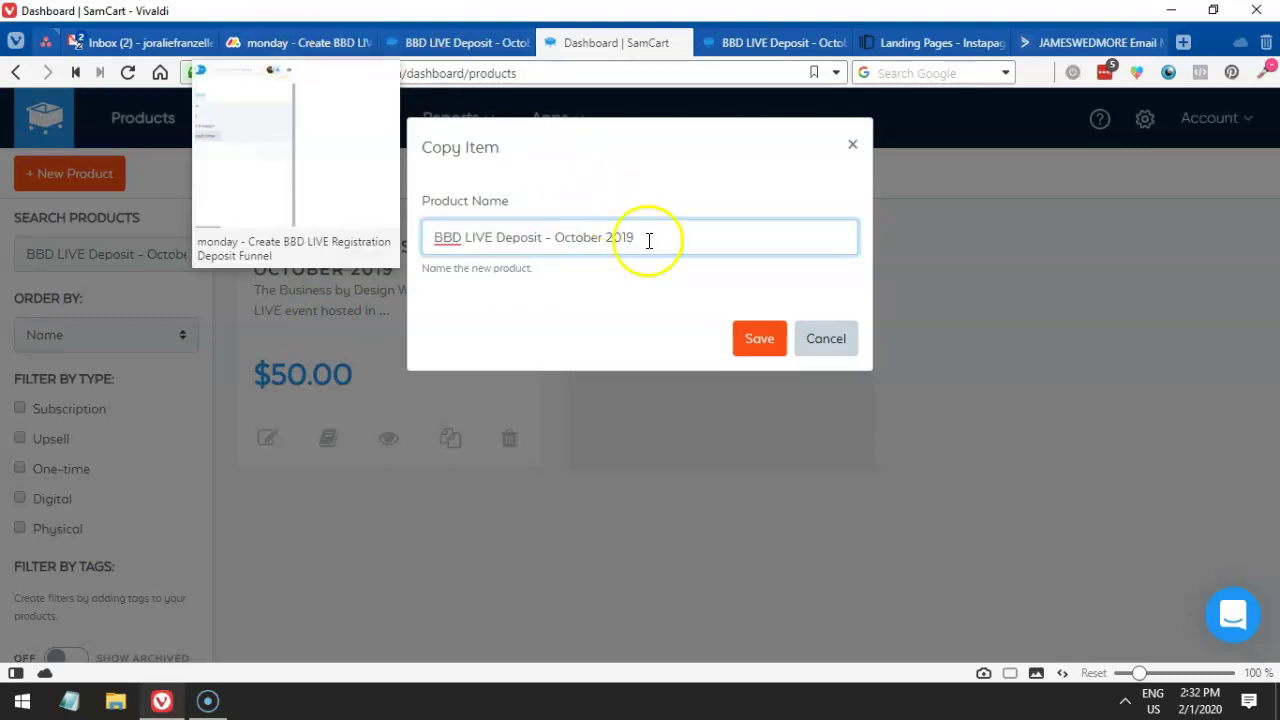
{"action": "left_click", "coordinate": [409, 240], "text": "shift"}
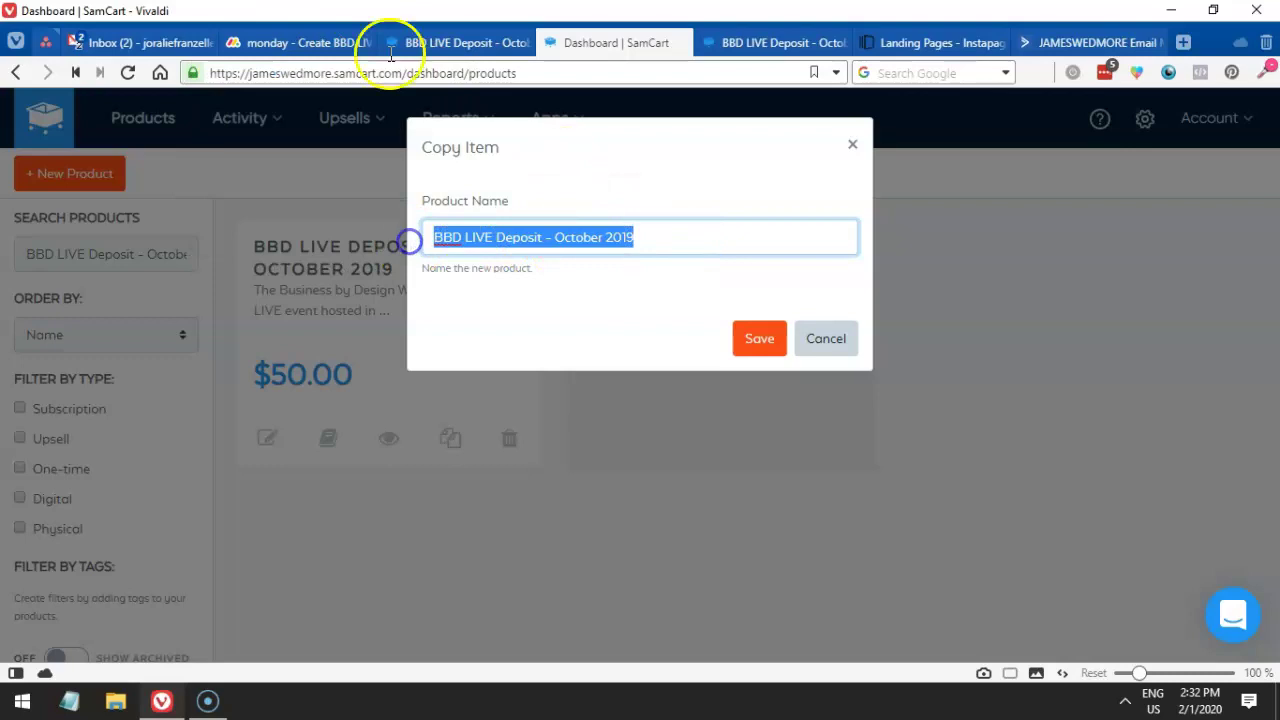
{"action": "left_click", "coordinate": [300, 46]}
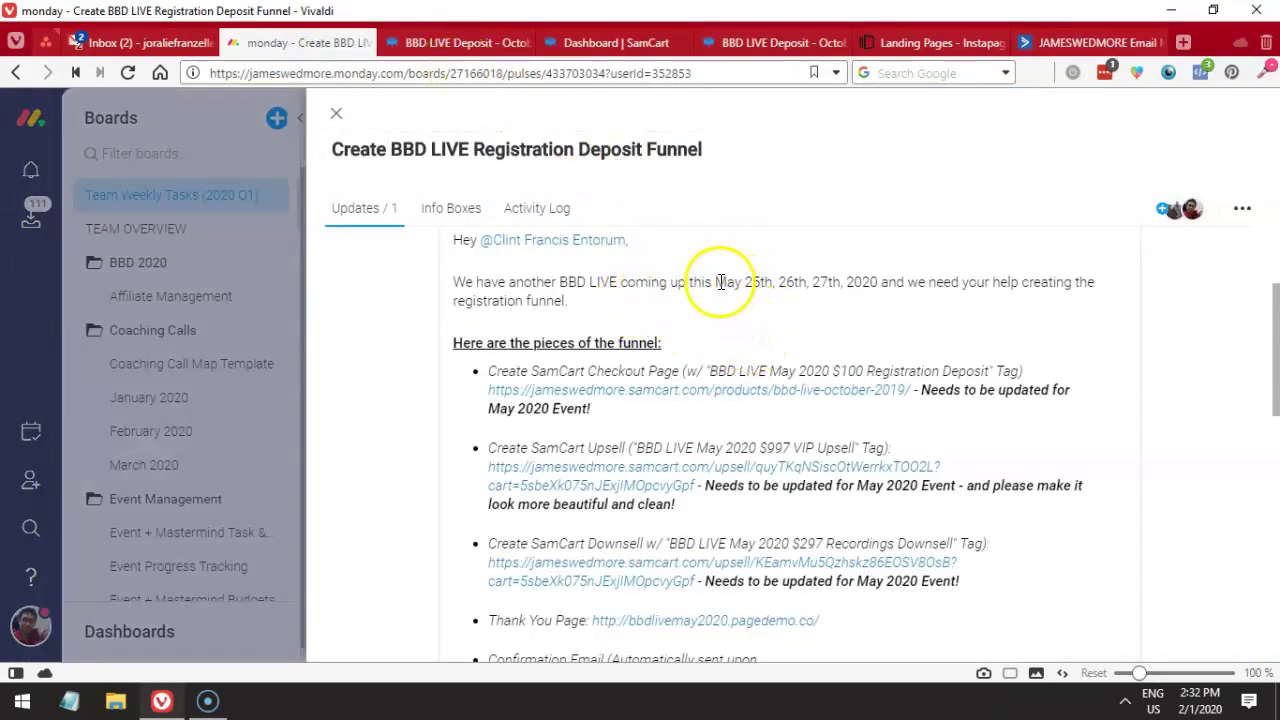
{"action": "left_click_drag", "start_coordinate": [715, 282], "coordinate": [880, 282]}
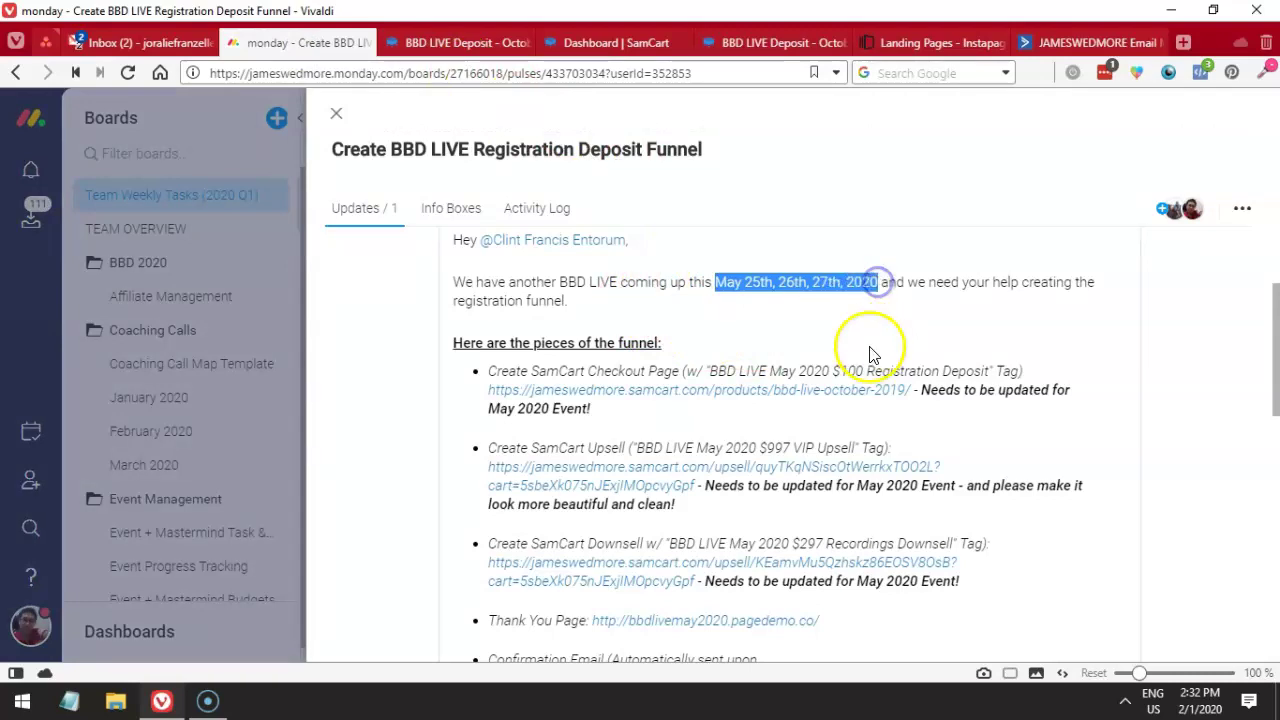
{"action": "double_click", "coordinate": [777, 372]}
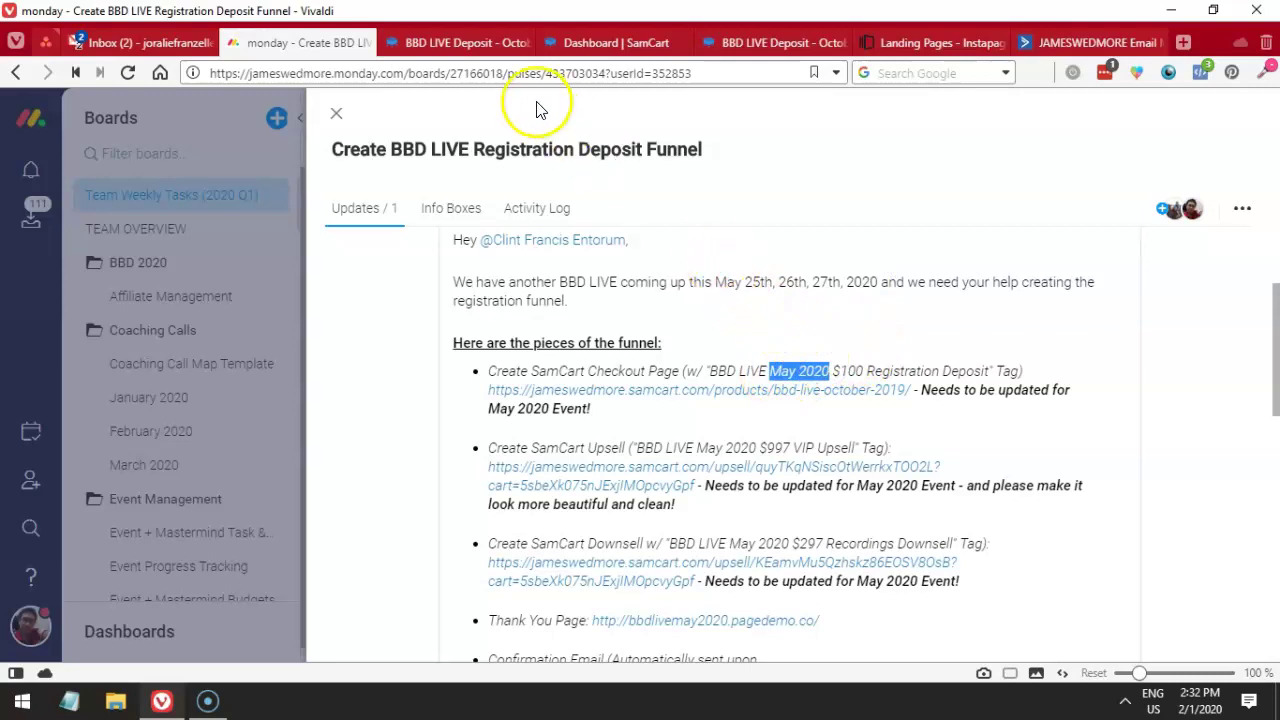
{"action": "left_click", "coordinate": [455, 43]}
{"action": "left_click", "coordinate": [560, 40]}
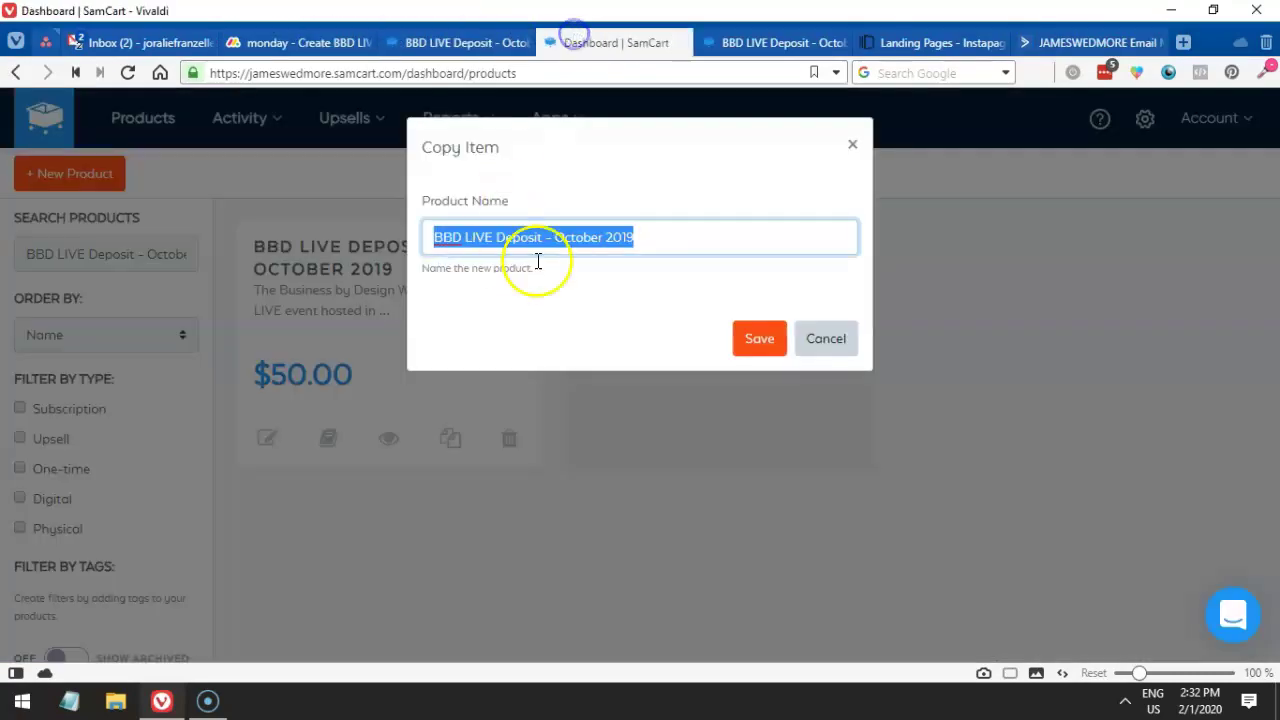
- Rename the copy to 'BBD LIVE Deposit - May 2020', save it, and open it for editing
{"action": "left_click", "coordinate": [647, 236]}
{"action": "left_click_drag", "start_coordinate": [560, 237], "coordinate": [737, 237]}
{"action": "type", "text": "May 2020"}
{"action": "left_click", "coordinate": [760, 338]}
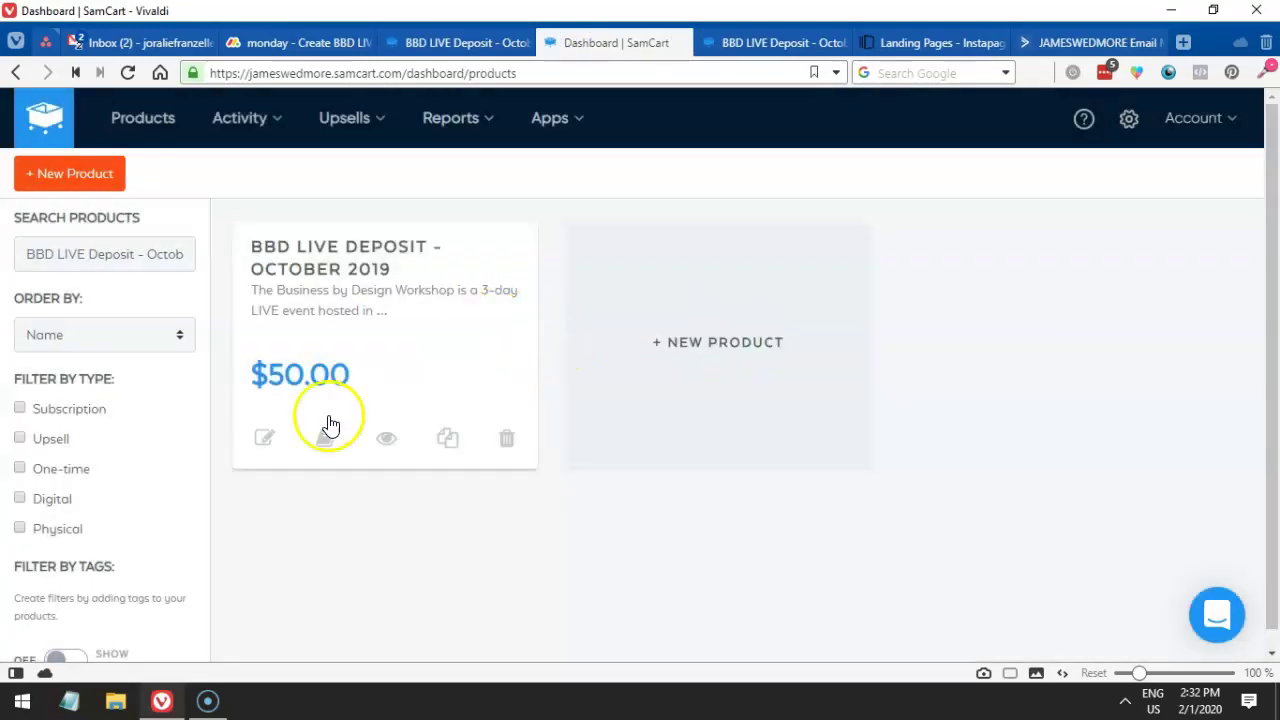
{"action": "left_click", "coordinate": [297, 423]}
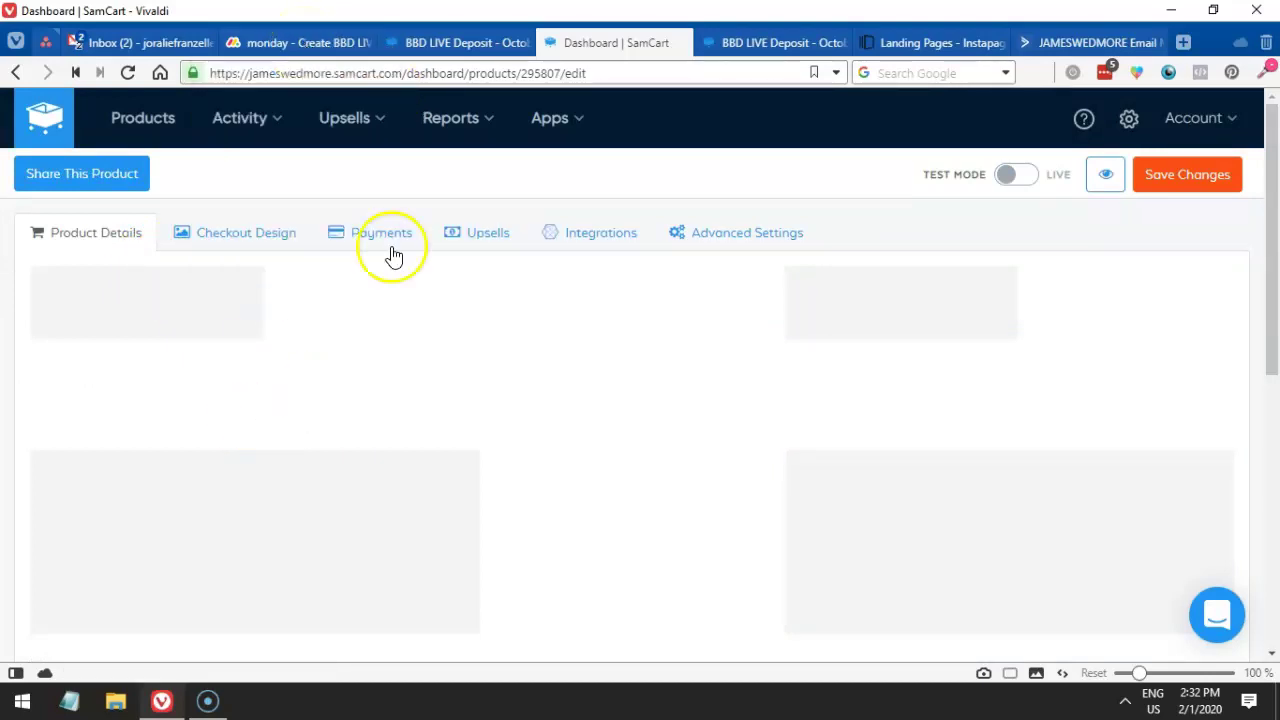
- Check the required tag name in the monday.com task, then view the October 2019 checkout page
{"action": "left_click", "coordinate": [296, 46]}
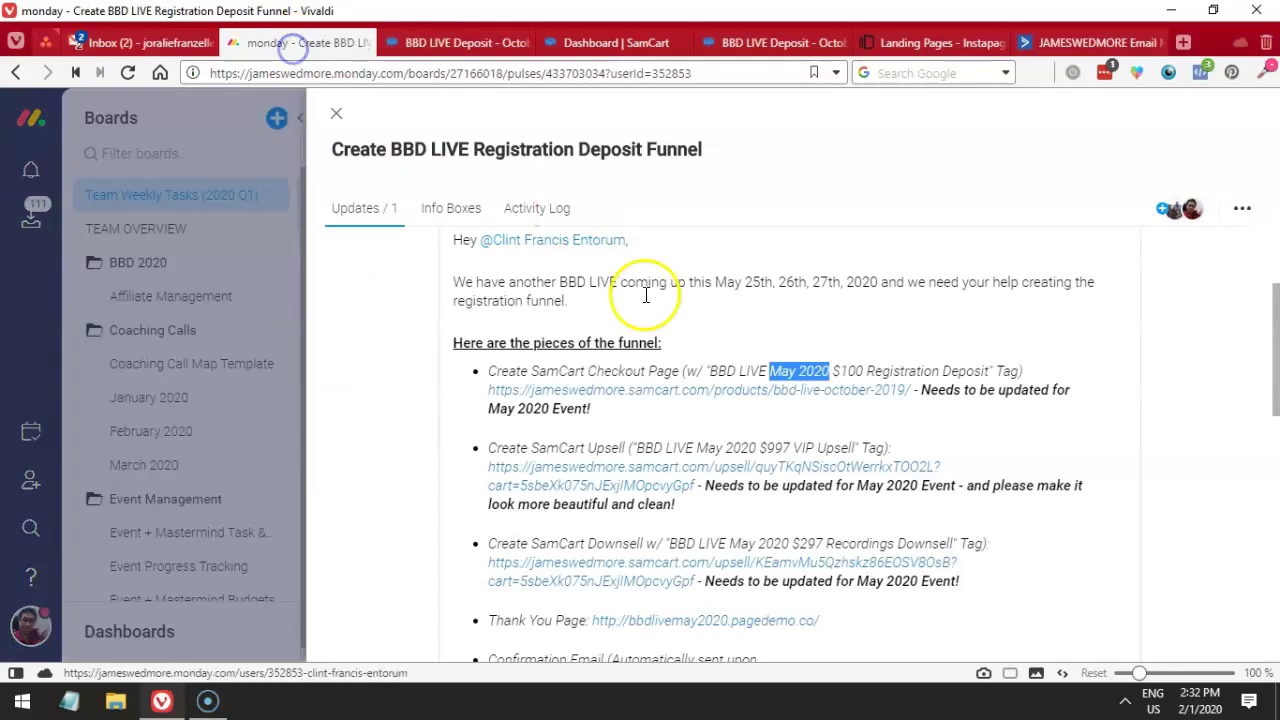
{"action": "left_click", "coordinate": [815, 350]}
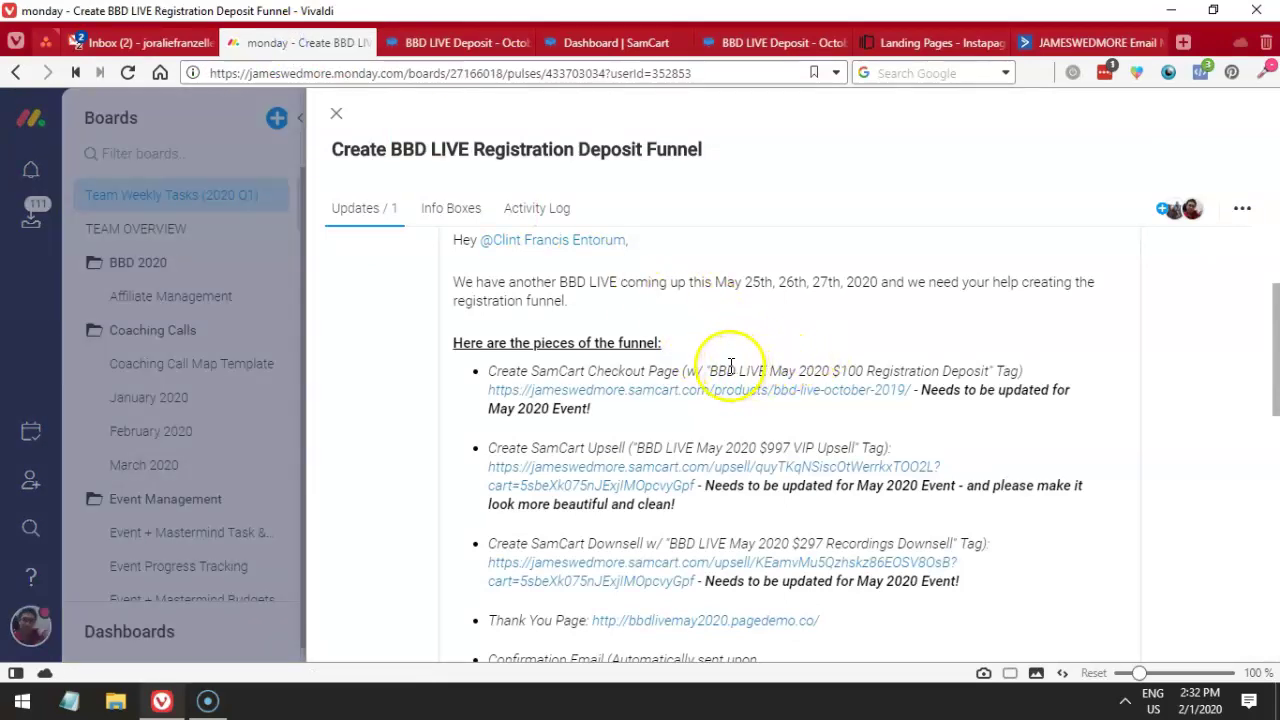
{"action": "left_click_drag", "start_coordinate": [709, 371], "coordinate": [946, 364]}
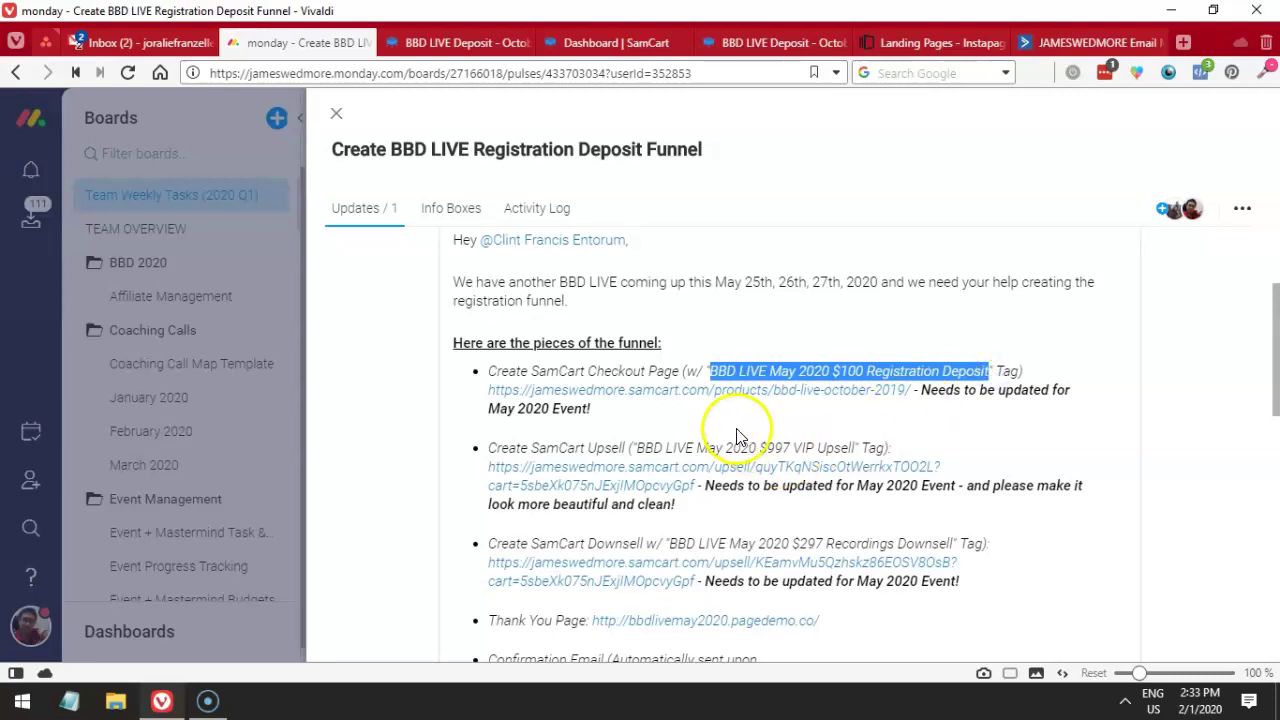
{"action": "mouse_move", "coordinate": [768, 410]}
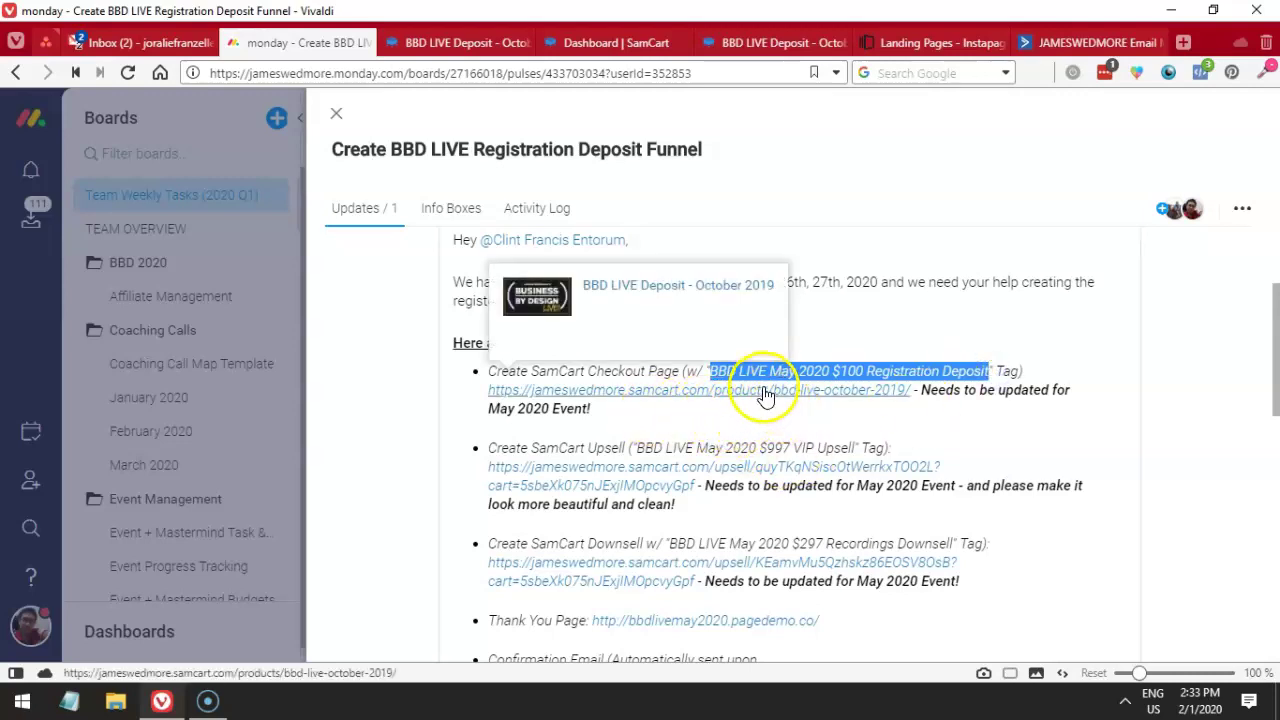
{"action": "left_click", "coordinate": [457, 42]}
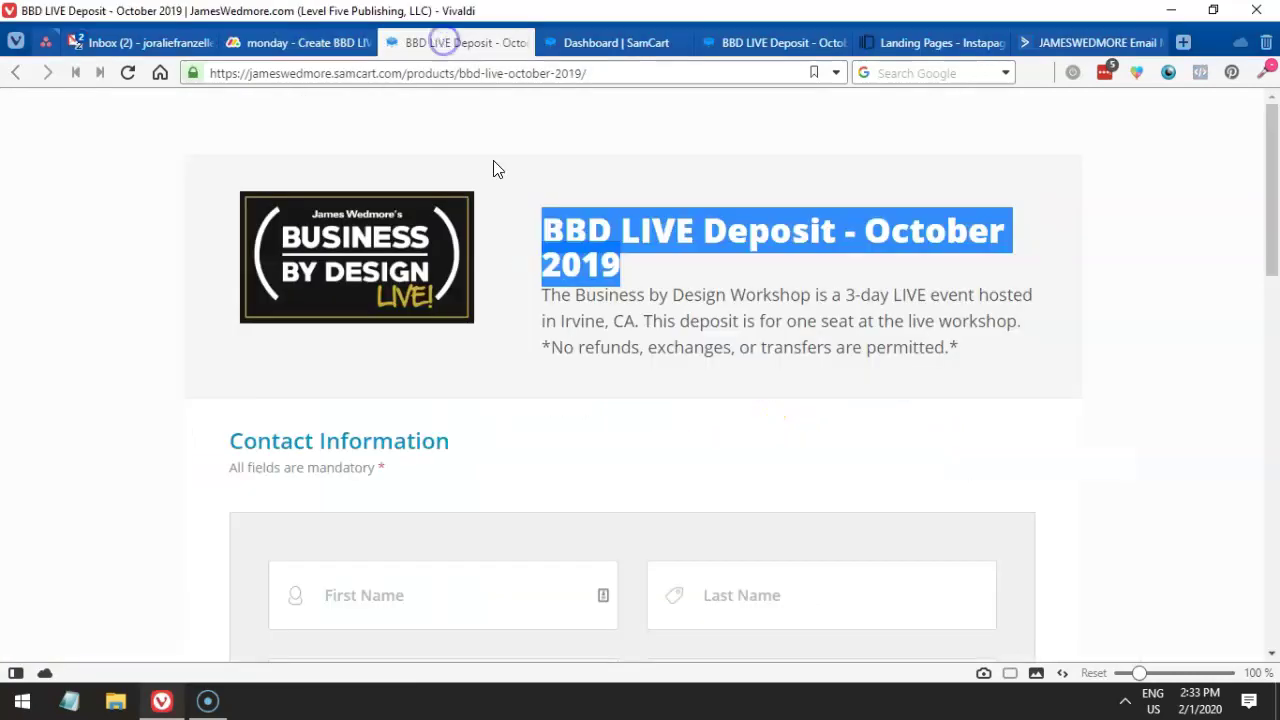
- Preview the May 2020 deposit checkout page and review its description and heading
{"action": "left_click_drag", "start_coordinate": [575, 42], "coordinate": [458, 42]}
{"action": "mouse_move", "coordinate": [540, 172]}
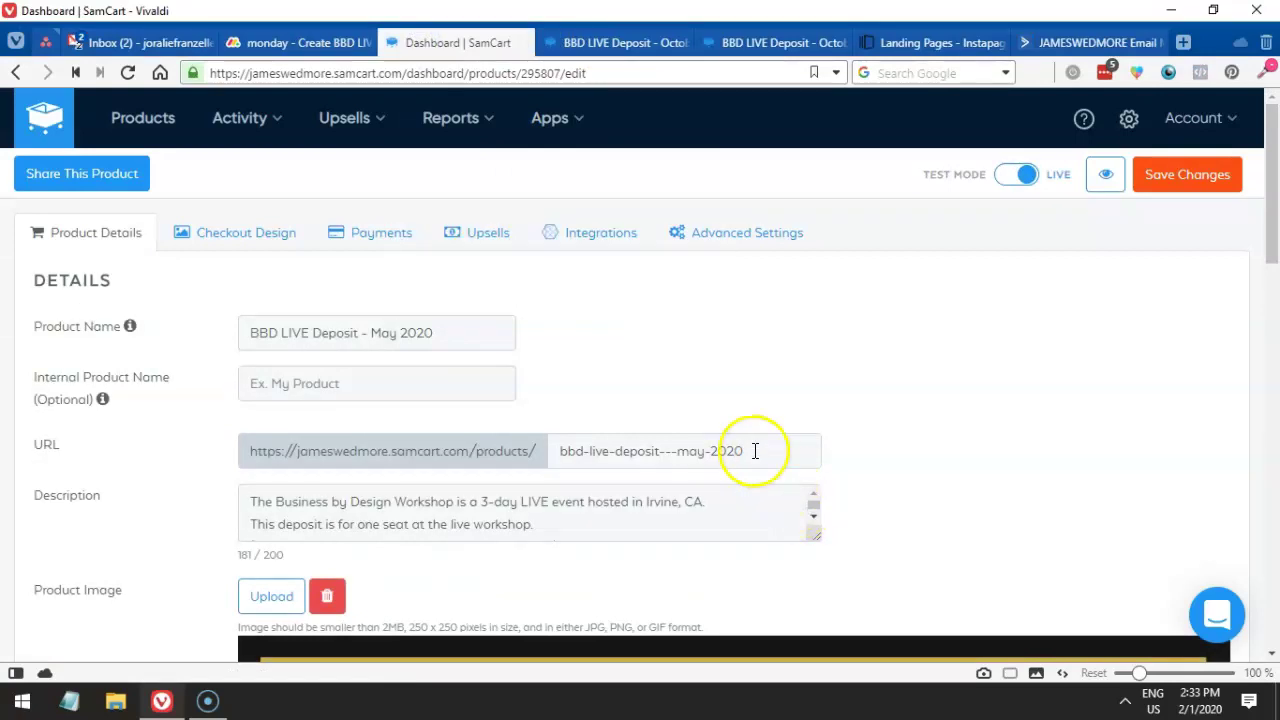
{"action": "left_click_drag", "start_coordinate": [754, 451], "coordinate": [526, 434]}
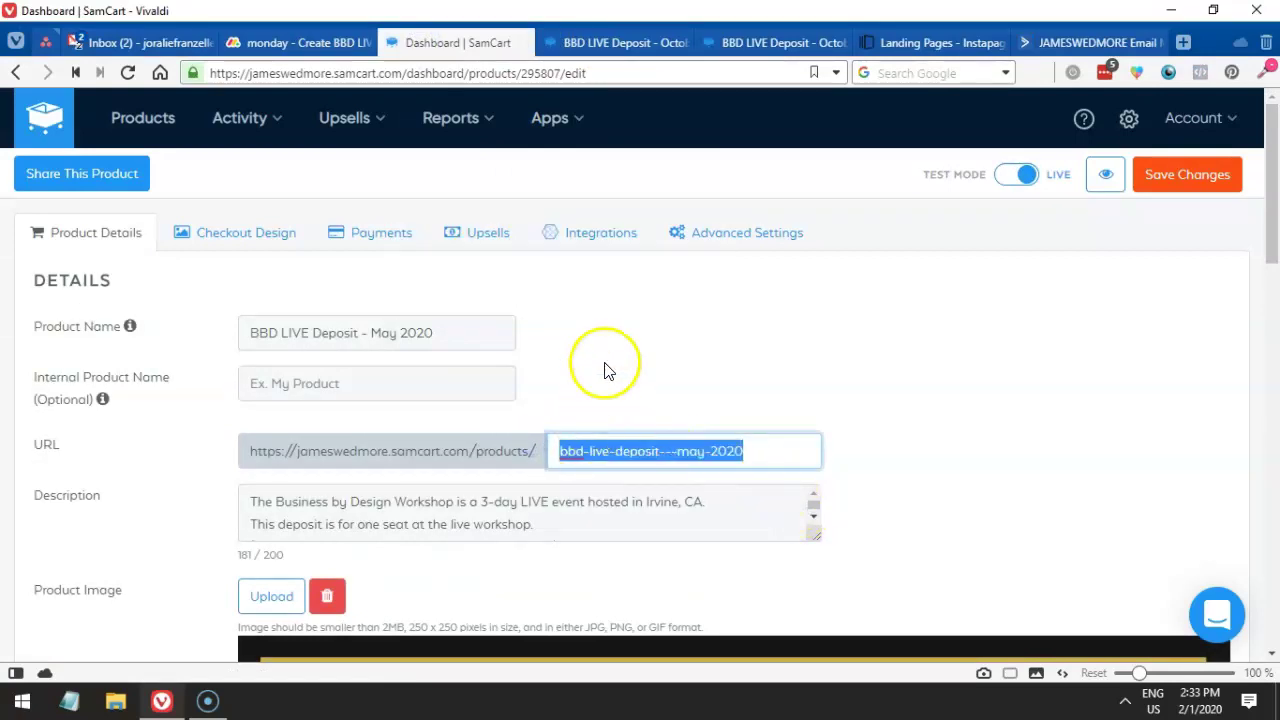
{"action": "left_click", "coordinate": [1098, 175]}
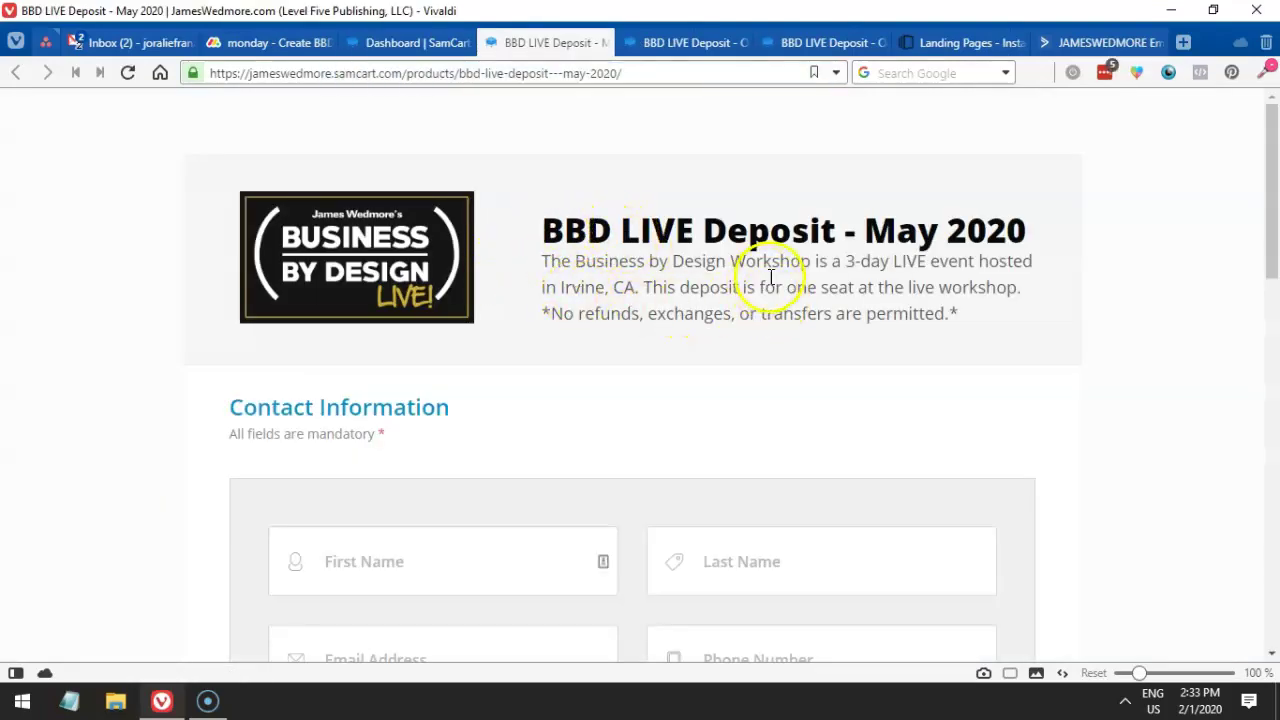
{"action": "left_click_drag", "start_coordinate": [564, 261], "coordinate": [679, 267]}
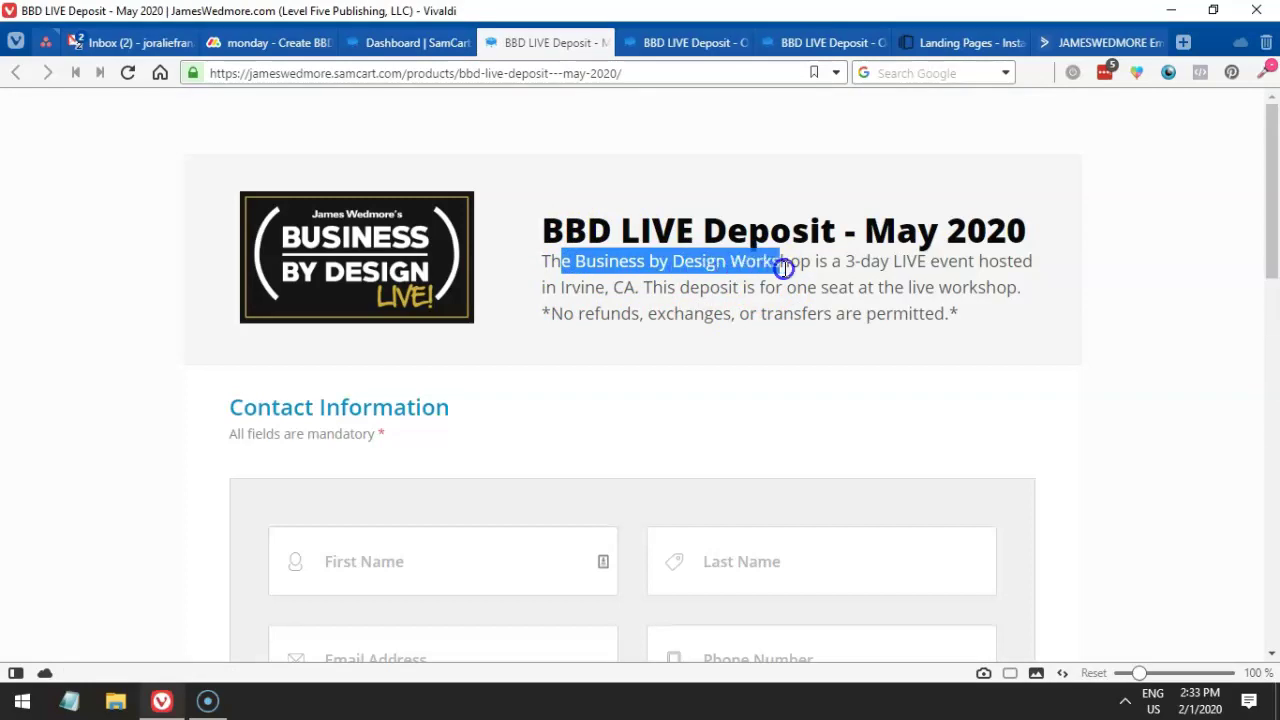
{"action": "left_click_drag", "start_coordinate": [784, 268], "coordinate": [872, 290]}
{"action": "left_click_drag", "start_coordinate": [962, 316], "coordinate": [539, 264]}
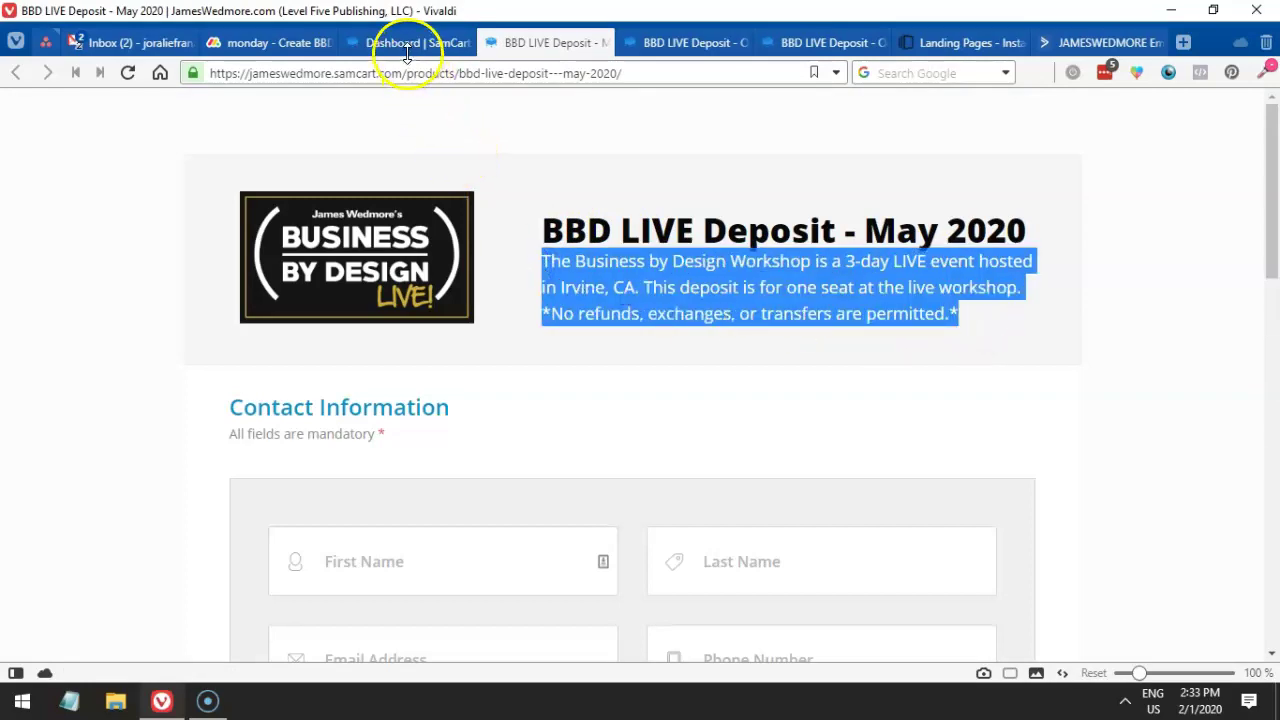
{"action": "mouse_move", "coordinate": [404, 47]}
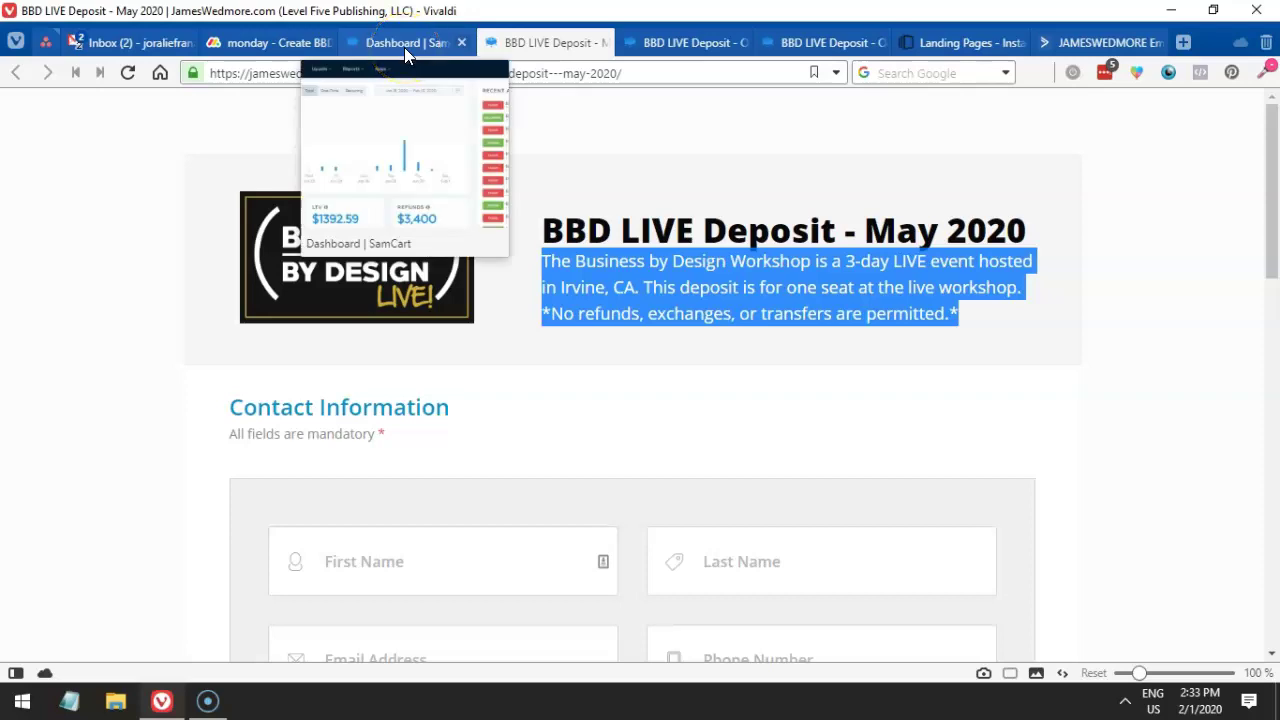
{"action": "left_click", "coordinate": [849, 226]}
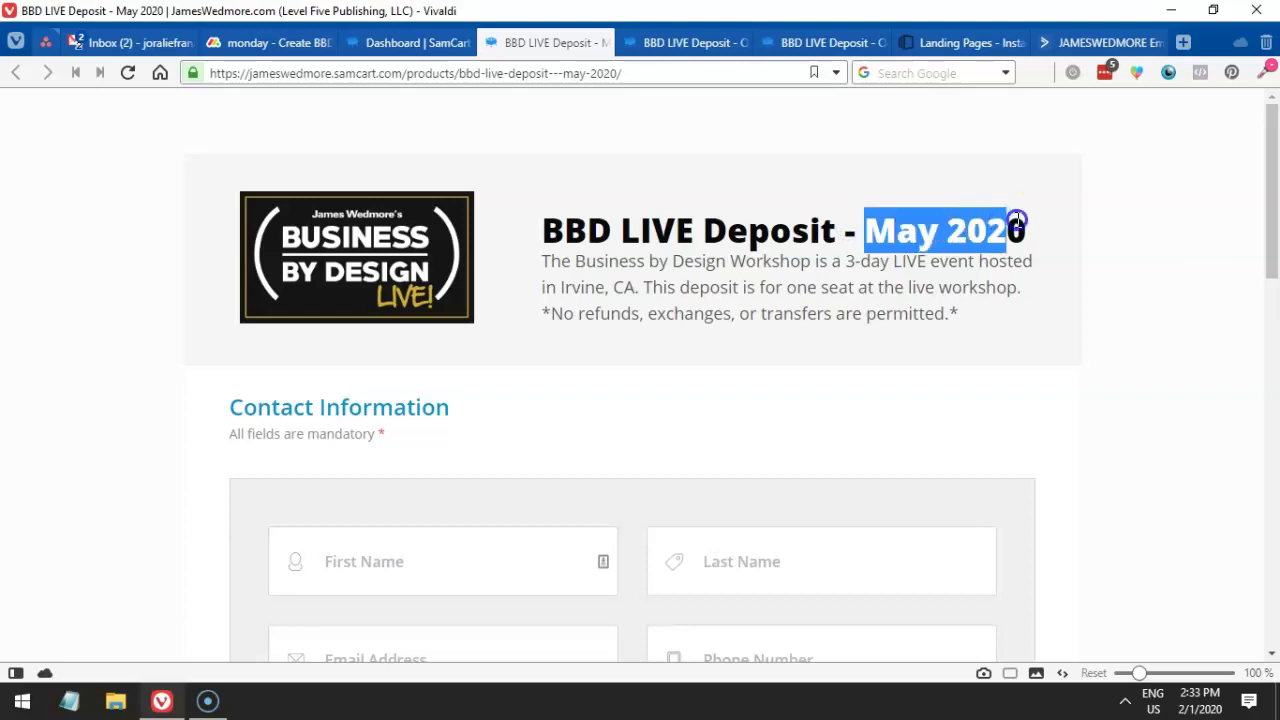
- Return to the May 2020 product editor and scroll down to the Price field
{"action": "left_click", "coordinate": [414, 42]}
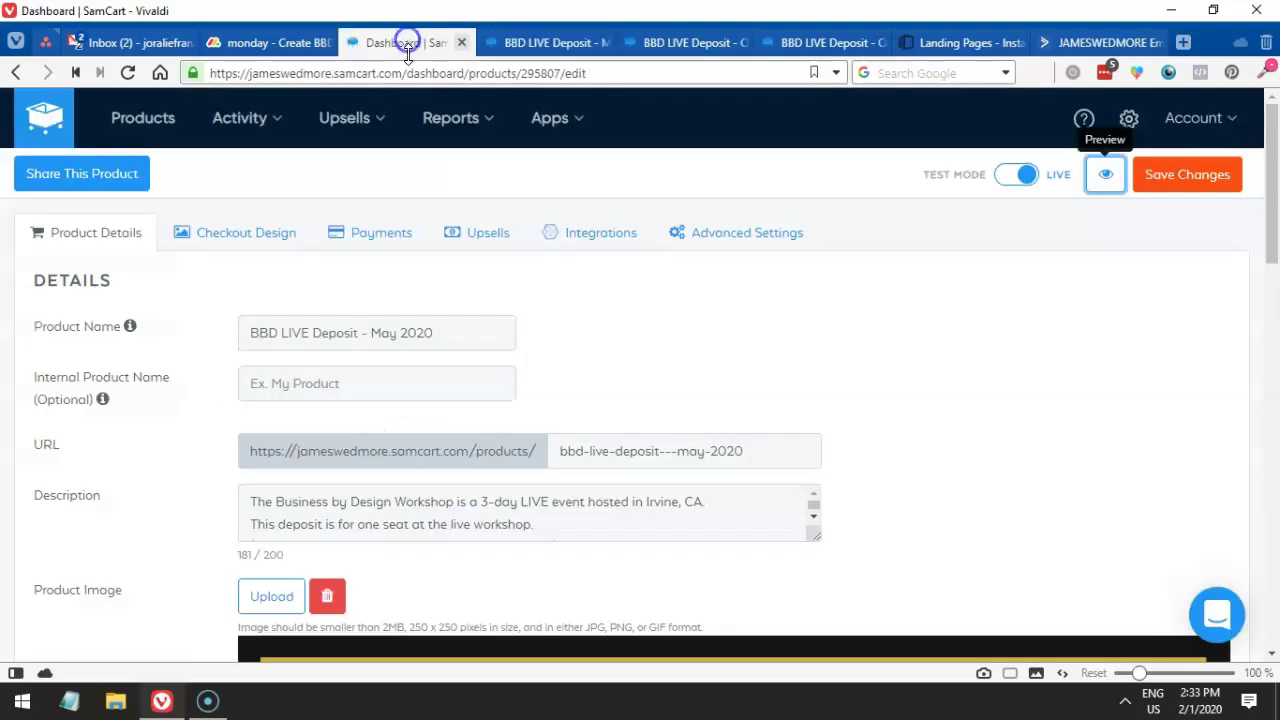
{"action": "scroll", "coordinate": [583, 368], "scroll_direction": "down", "scroll_amount": 1}
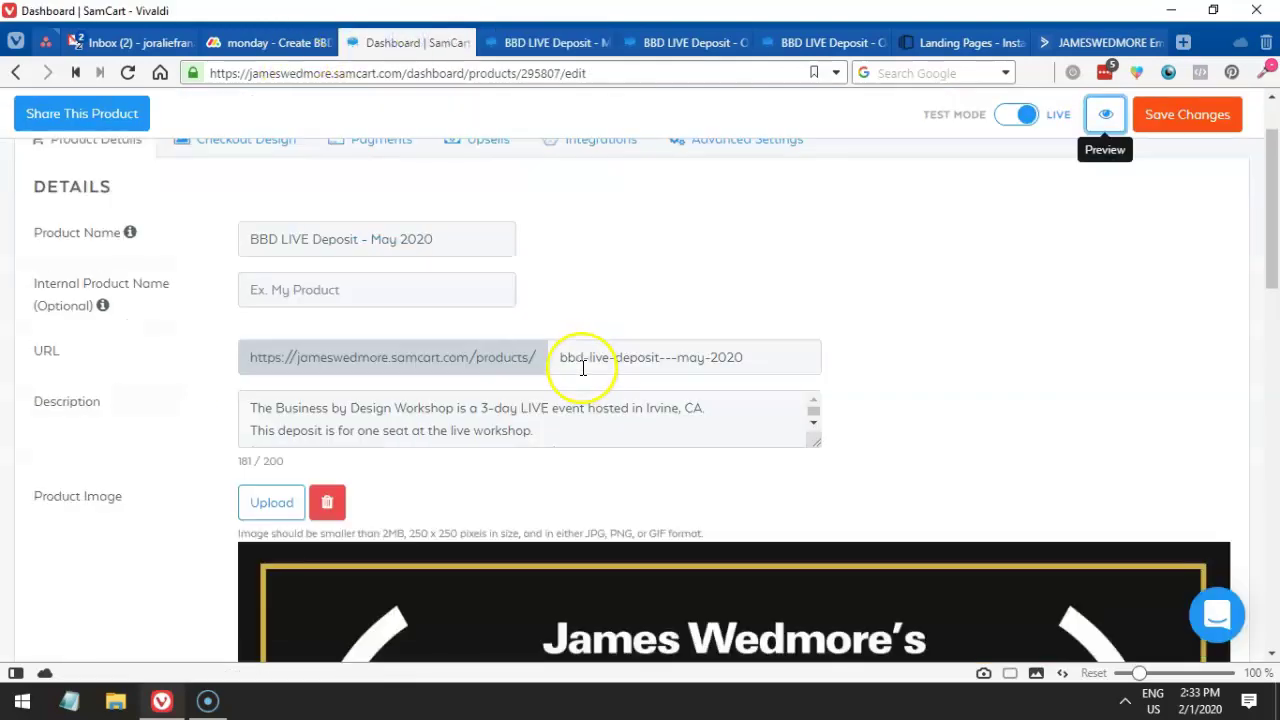
{"action": "scroll", "coordinate": [583, 368], "scroll_direction": "down", "scroll_amount": 2}
{"action": "scroll", "coordinate": [583, 376], "scroll_direction": "down", "scroll_amount": 10}
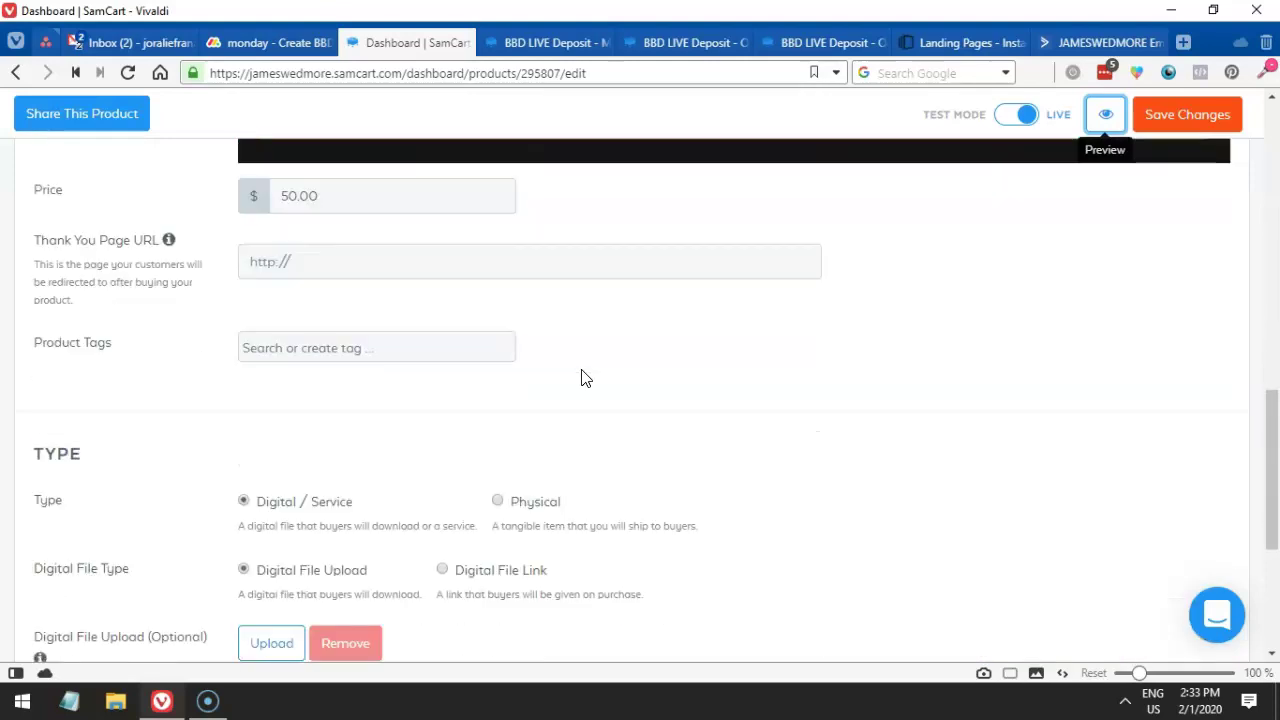
- Confirm the $100 price in the task and change the product's price from 50.00 to 100
{"action": "left_click_drag", "start_coordinate": [374, 211], "coordinate": [243, 196]}
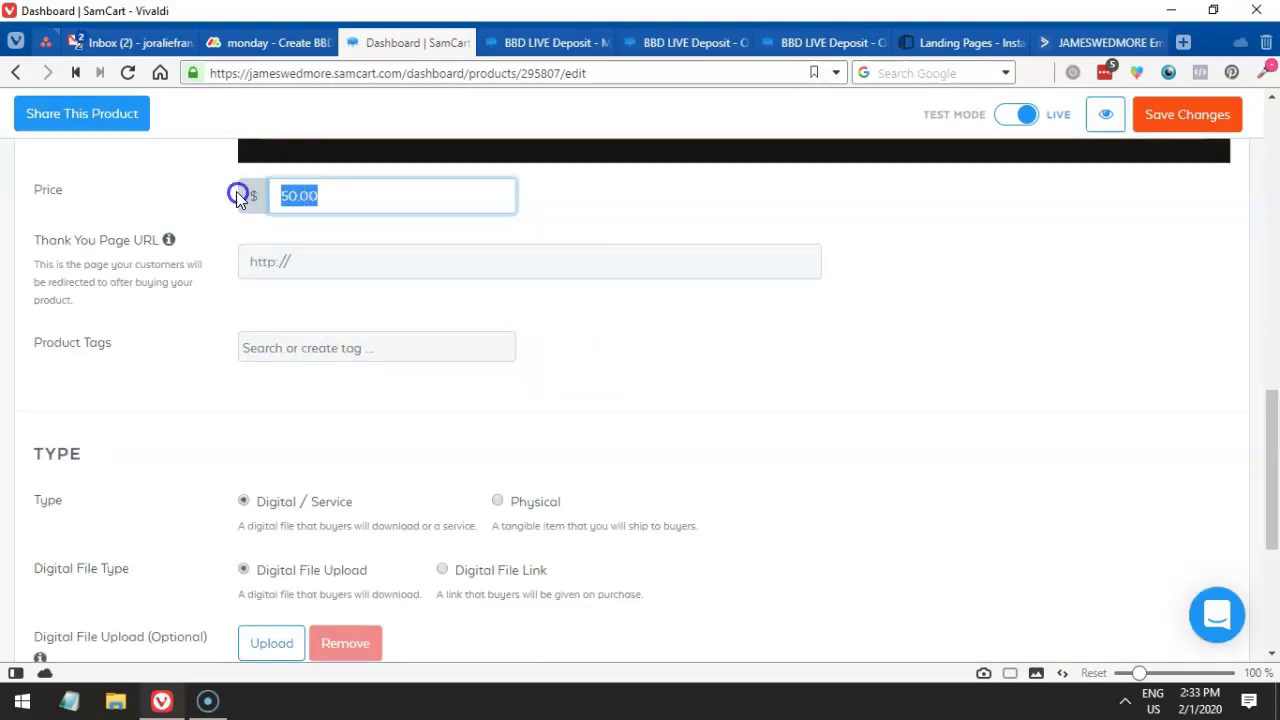
{"action": "left_click", "coordinate": [255, 43]}
{"action": "left_click", "coordinate": [749, 366]}
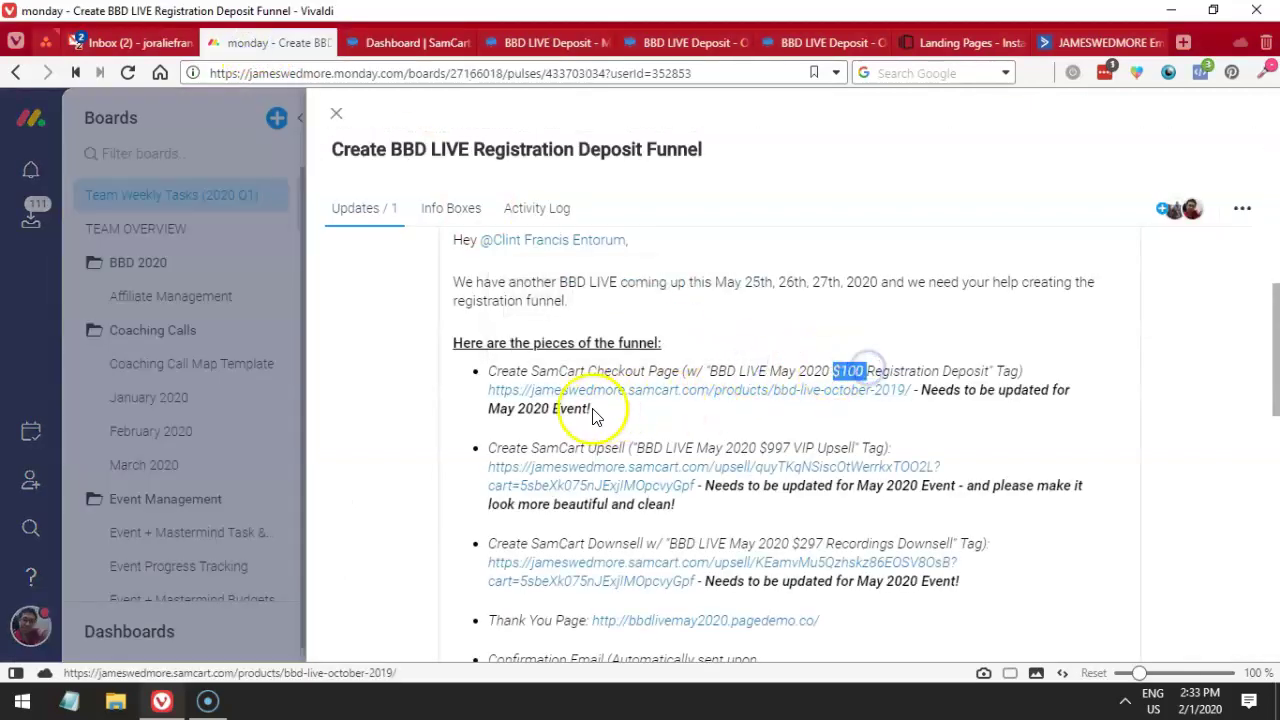
{"action": "left_click", "coordinate": [507, 40]}
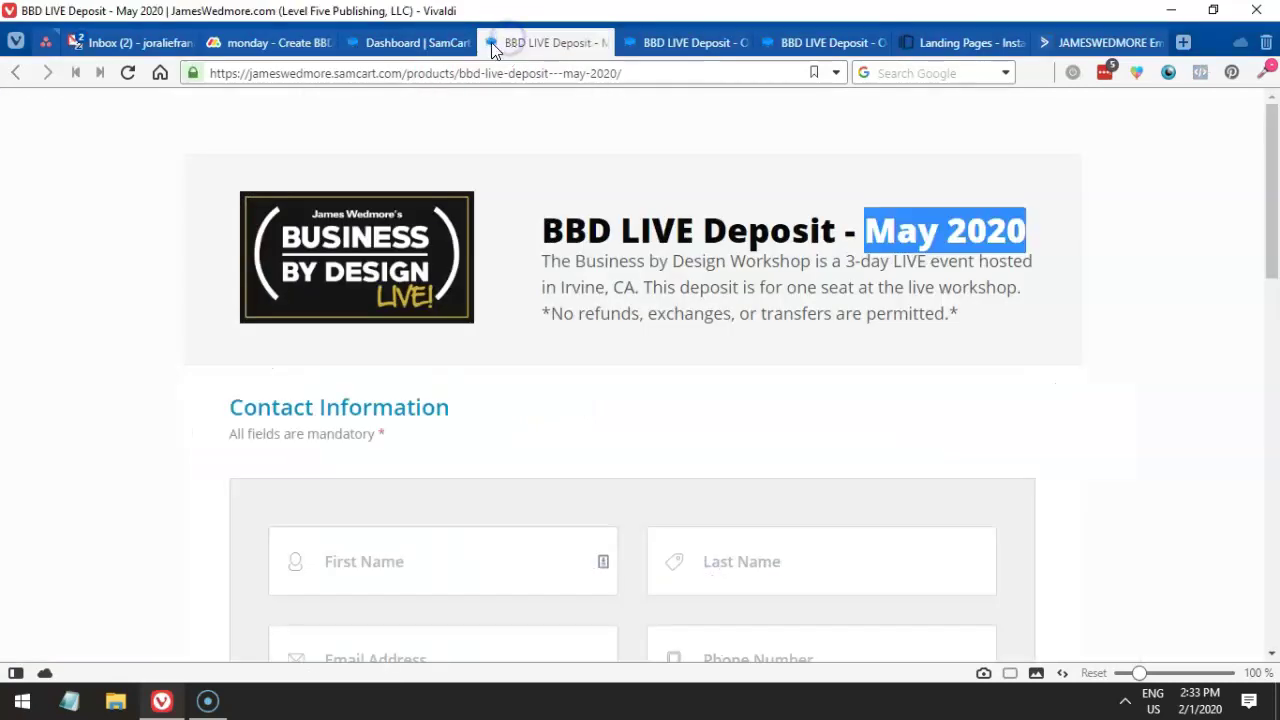
{"action": "left_click", "coordinate": [388, 43]}
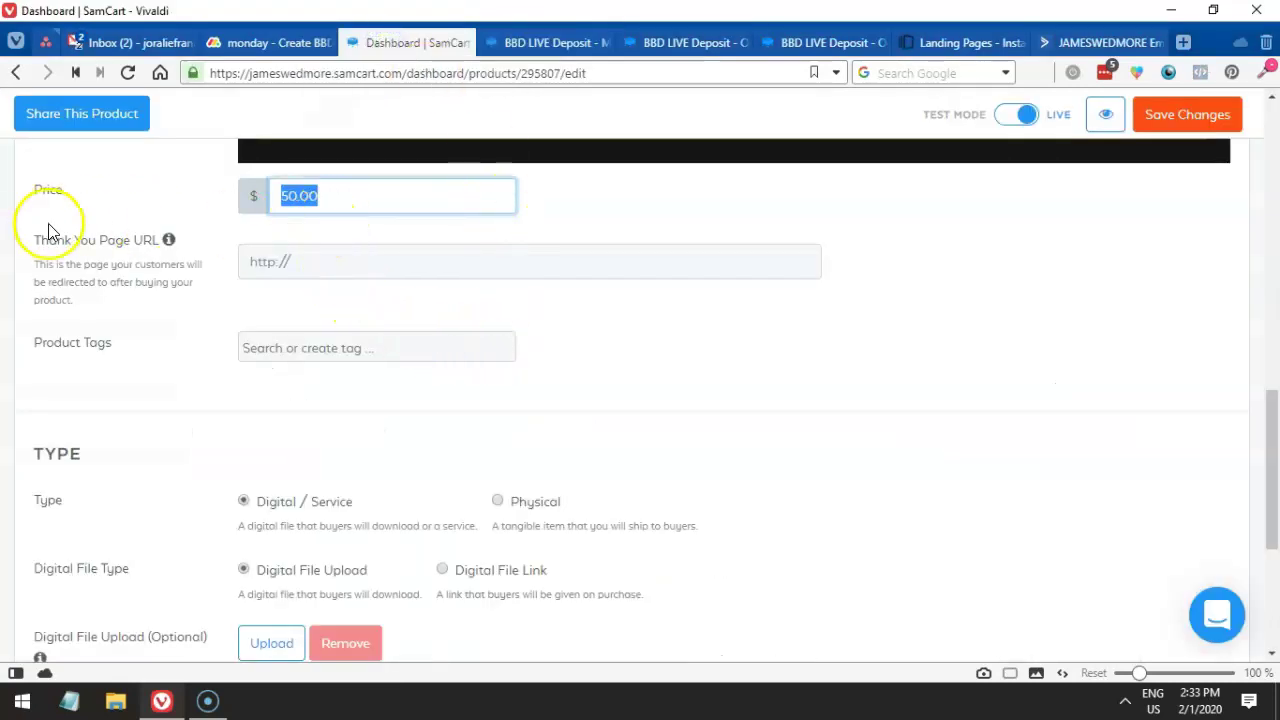
{"action": "left_click", "coordinate": [333, 386]}
{"action": "left_click_drag", "start_coordinate": [333, 386], "coordinate": [266, 376]}
{"action": "key", "text": "BackSpace"}
{"action": "type", "text": "100"}
{"action": "left_click", "coordinate": [255, 368]}
- Check the required tag name in the task, then save the product changes
{"action": "left_click", "coordinate": [245, 45]}
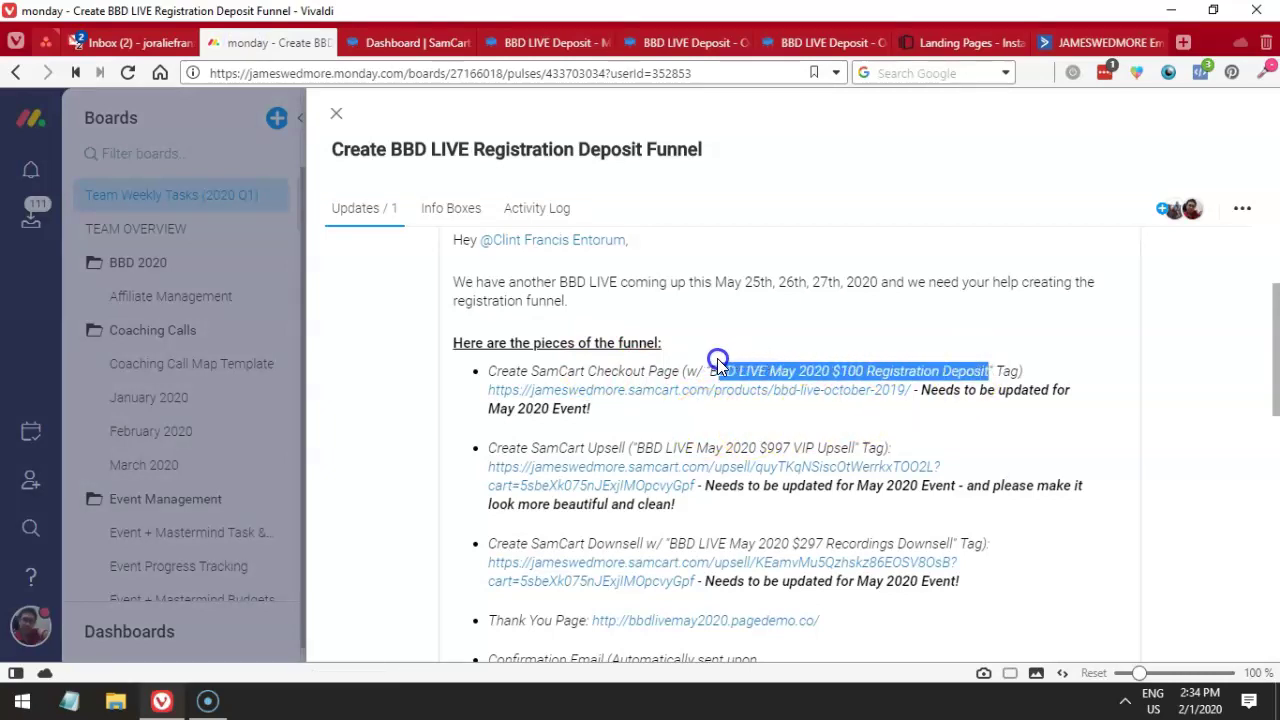
{"action": "left_click_drag", "start_coordinate": [717, 358], "coordinate": [712, 362]}
{"action": "left_click", "coordinate": [362, 40]}
{"action": "scroll", "coordinate": [557, 319], "scroll_direction": "up", "scroll_amount": 8}
{"action": "left_click", "coordinate": [1170, 180]}
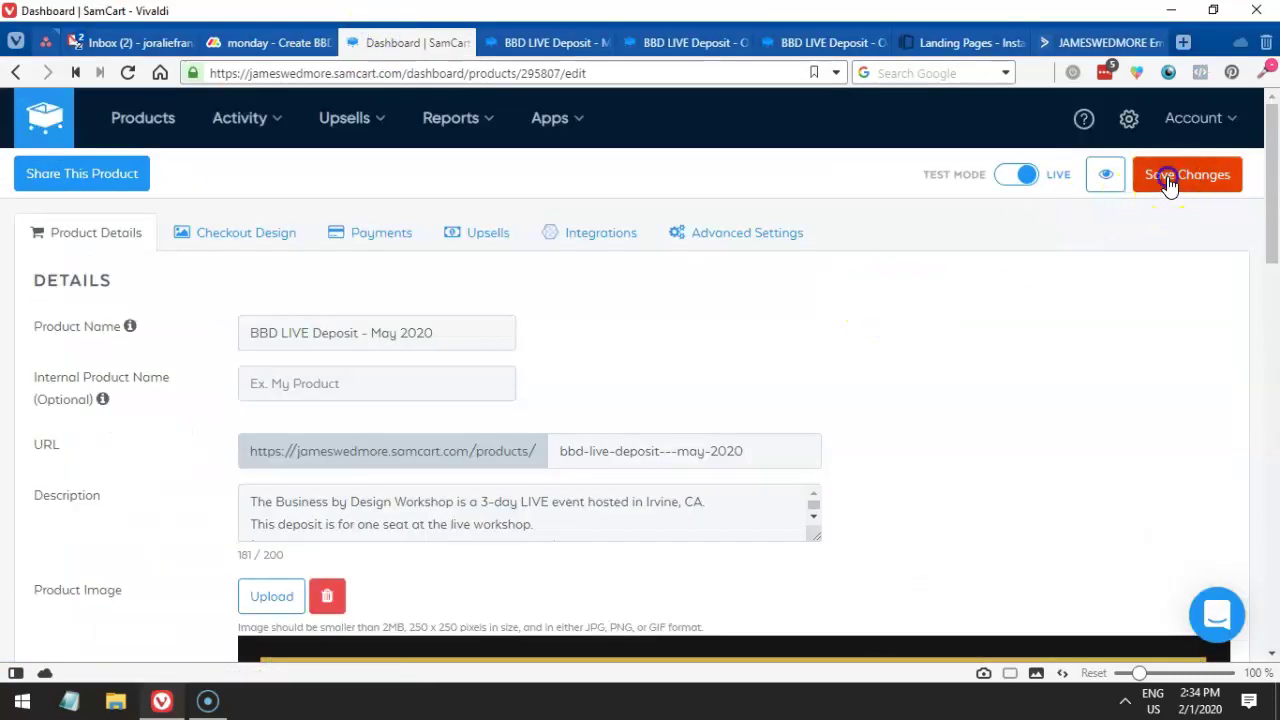
- On the Integrations tab, confirm ActiveCampaign adds purchasers to the Main House List
{"action": "left_click", "coordinate": [578, 240]}
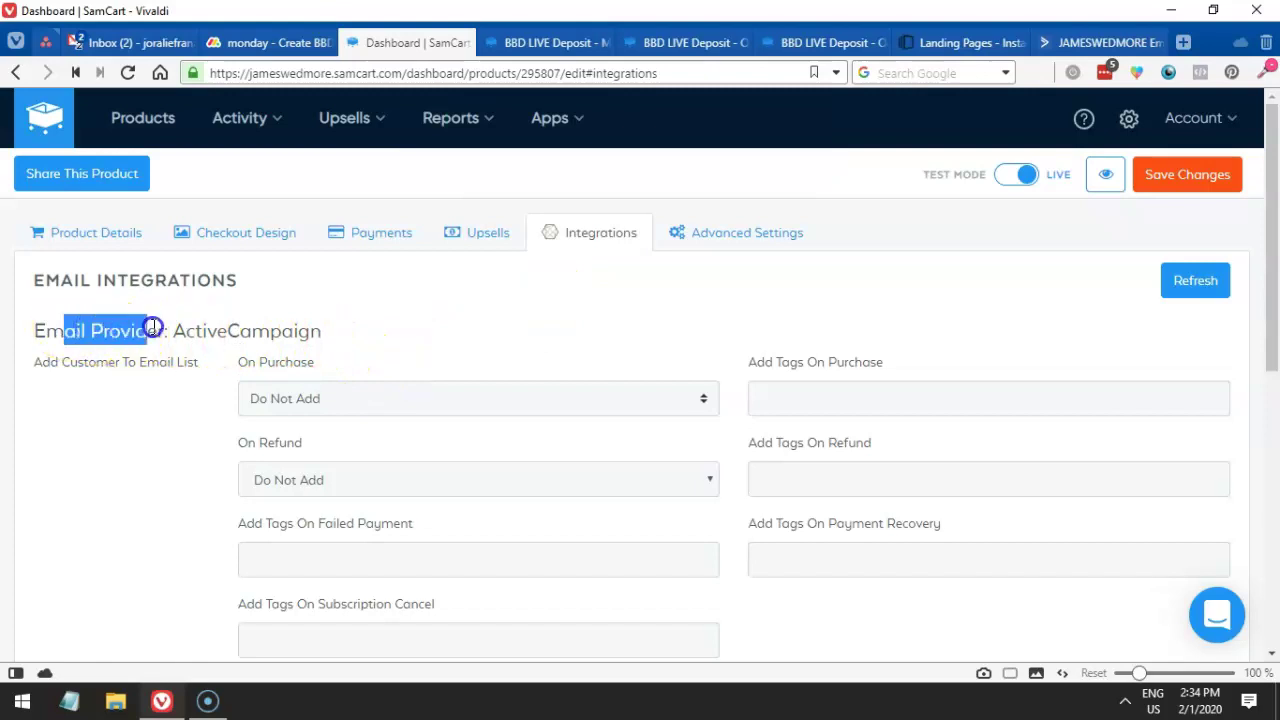
{"action": "left_click_drag", "start_coordinate": [172, 331], "coordinate": [262, 333]}
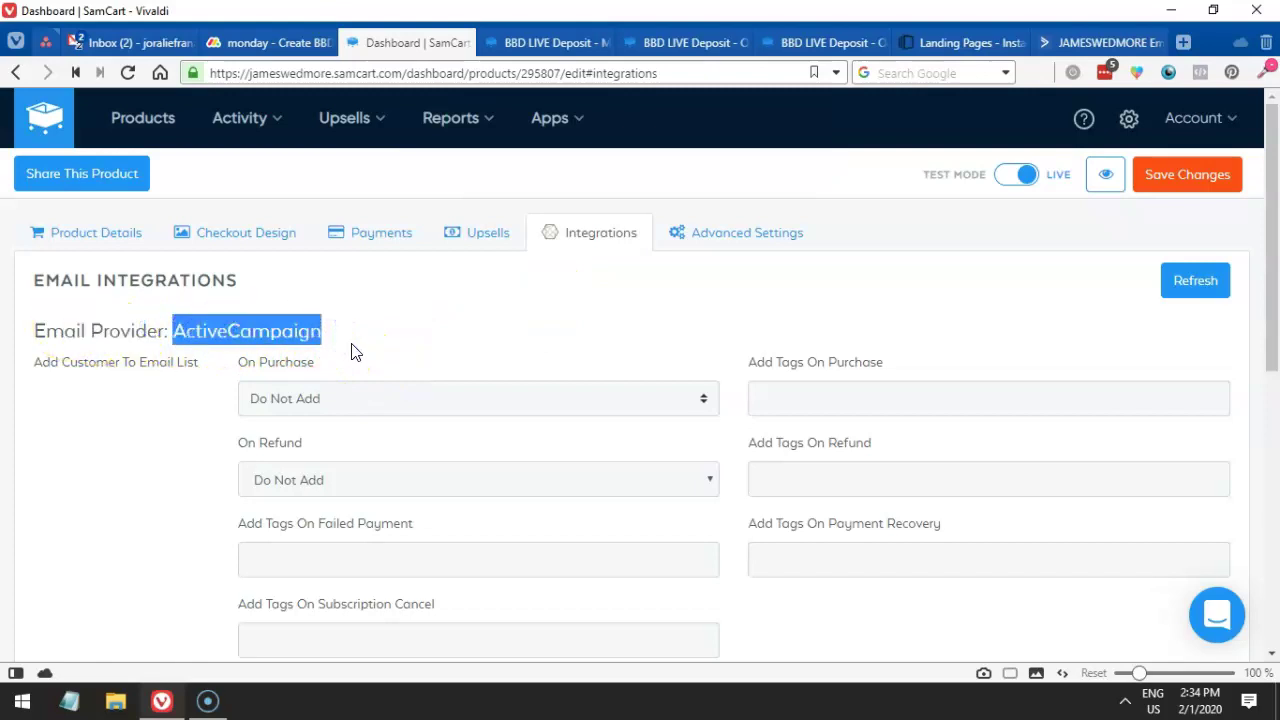
{"action": "left_click", "coordinate": [295, 398]}
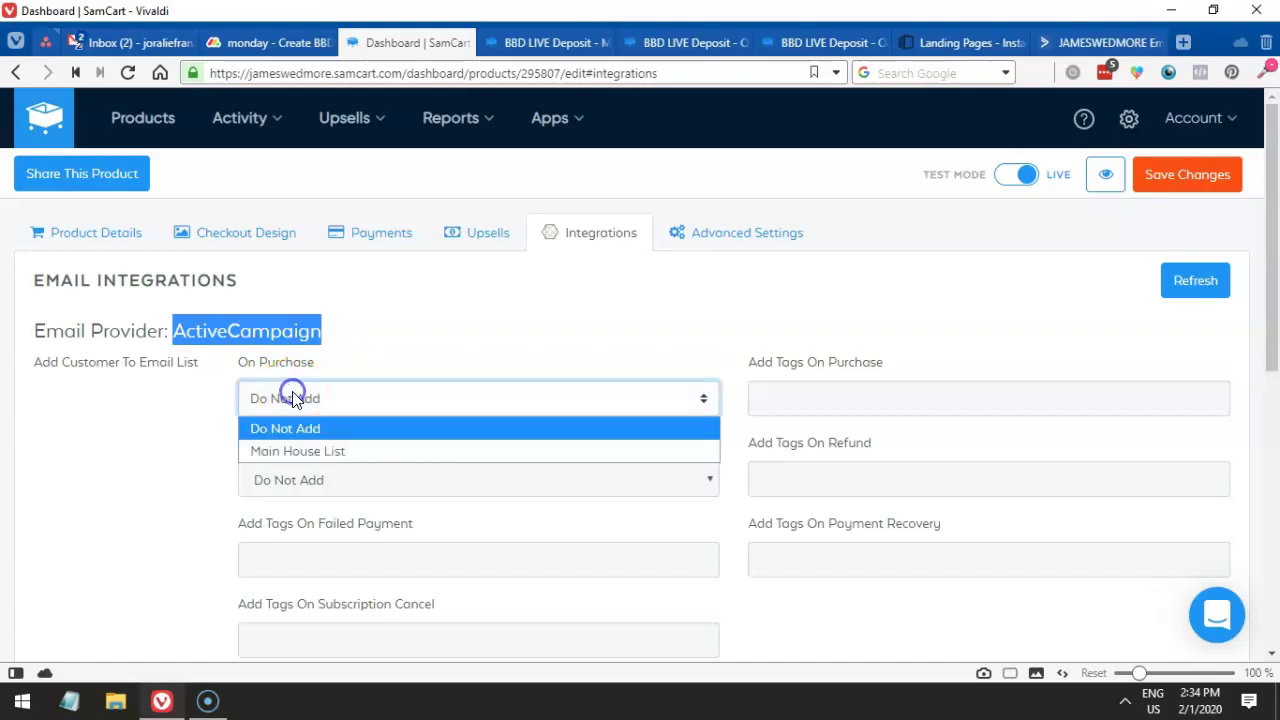
{"action": "left_click", "coordinate": [299, 453]}
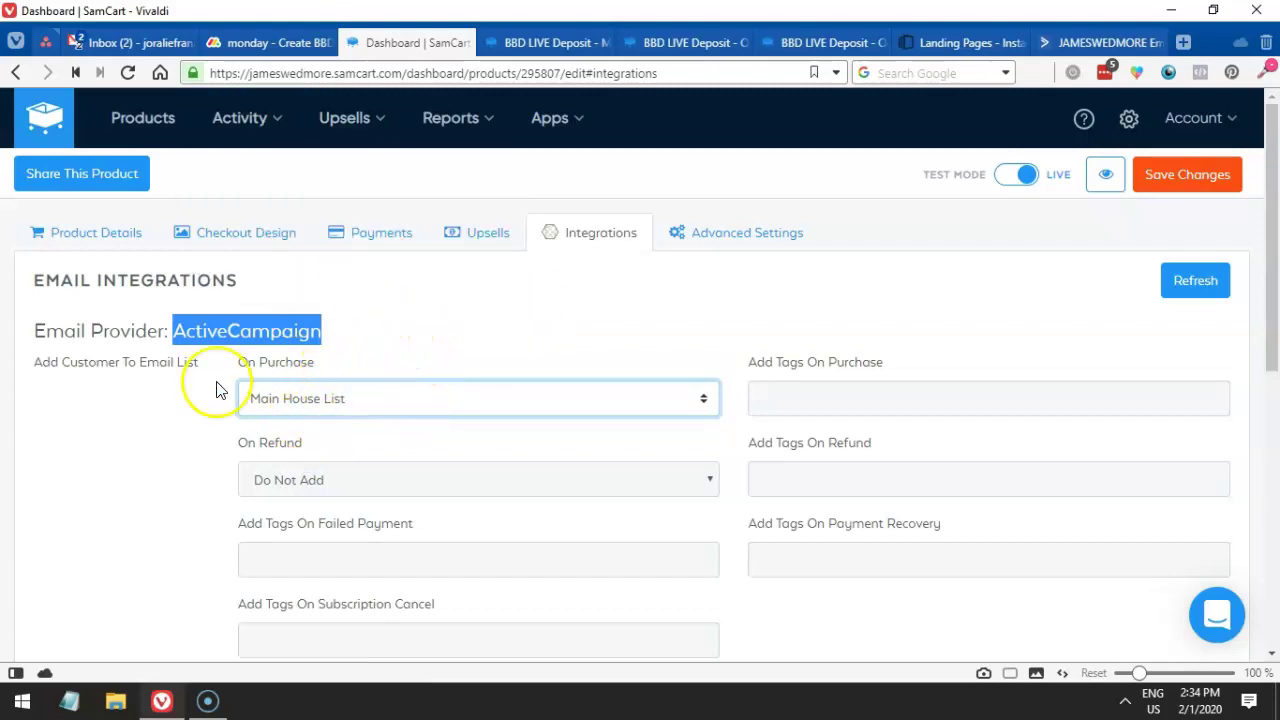
{"action": "left_click", "coordinate": [140, 337]}
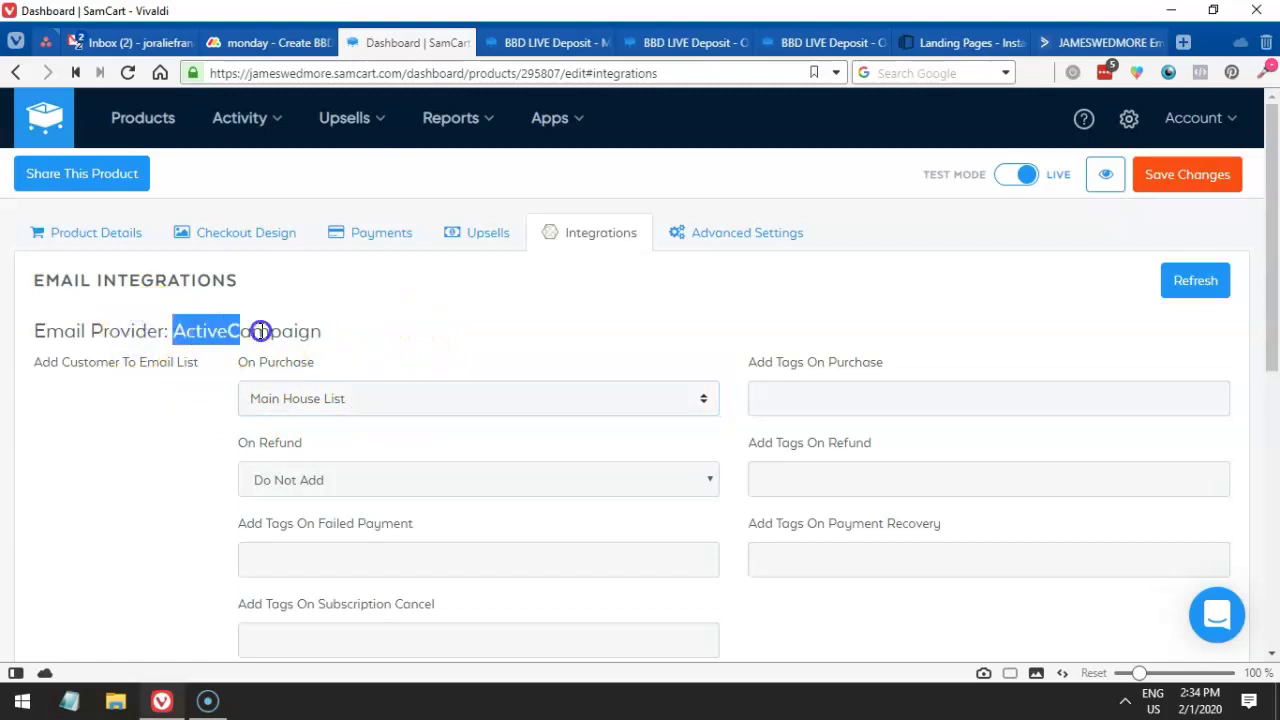
{"action": "left_click_drag", "start_coordinate": [260, 331], "coordinate": [321, 330]}
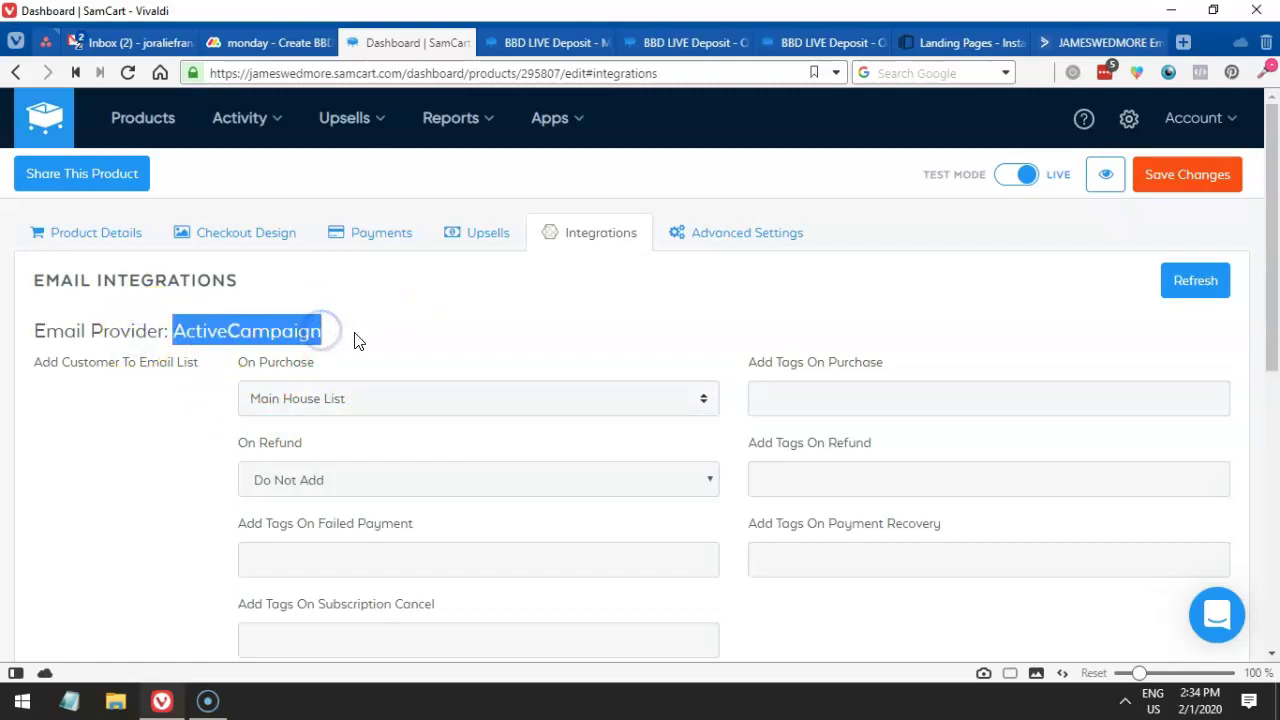
{"action": "left_click", "coordinate": [352, 400]}
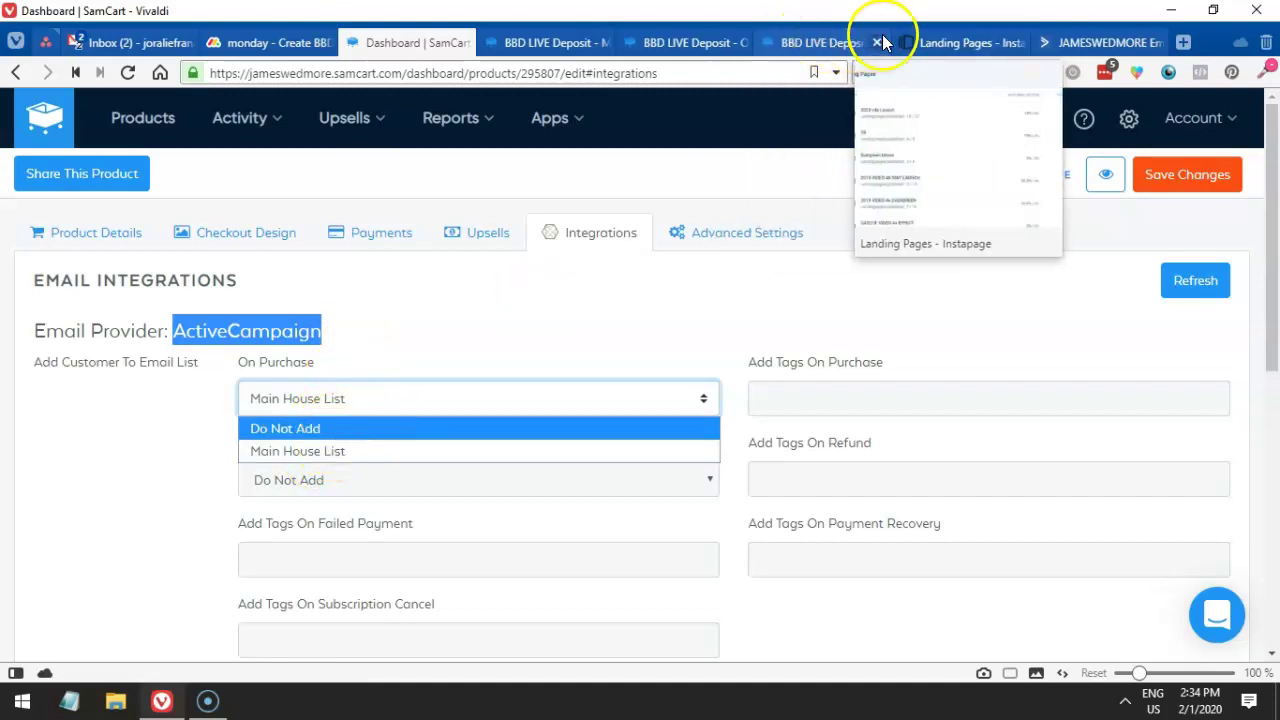
{"action": "left_click", "coordinate": [922, 40]}
{"action": "left_click_drag", "start_coordinate": [1075, 43], "coordinate": [535, 38]}
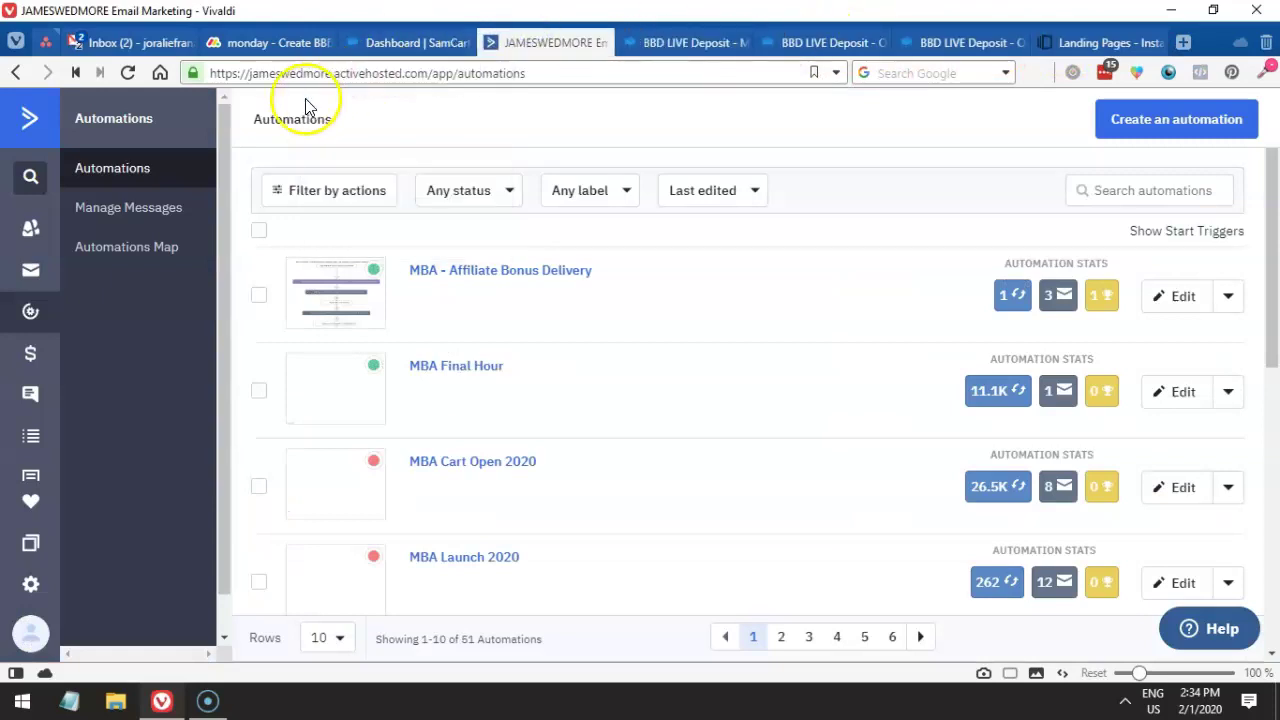
{"action": "left_click", "coordinate": [534, 70]}
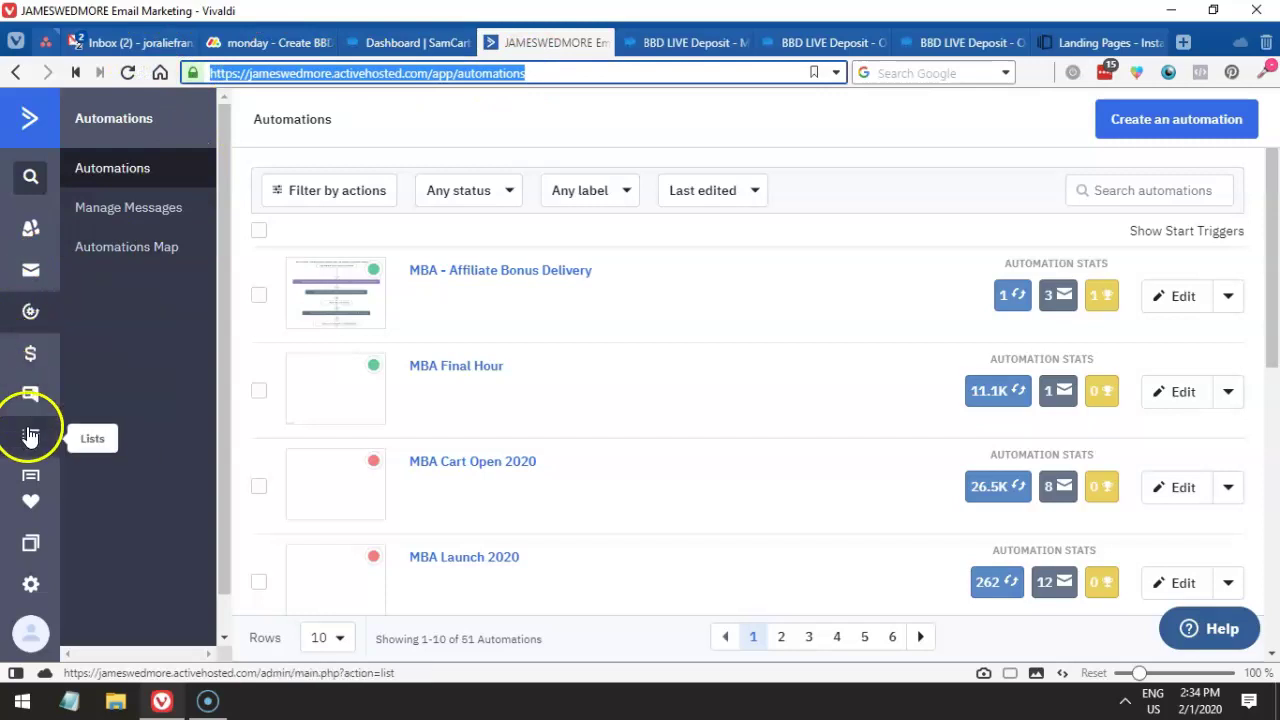
{"action": "left_click", "coordinate": [390, 42]}
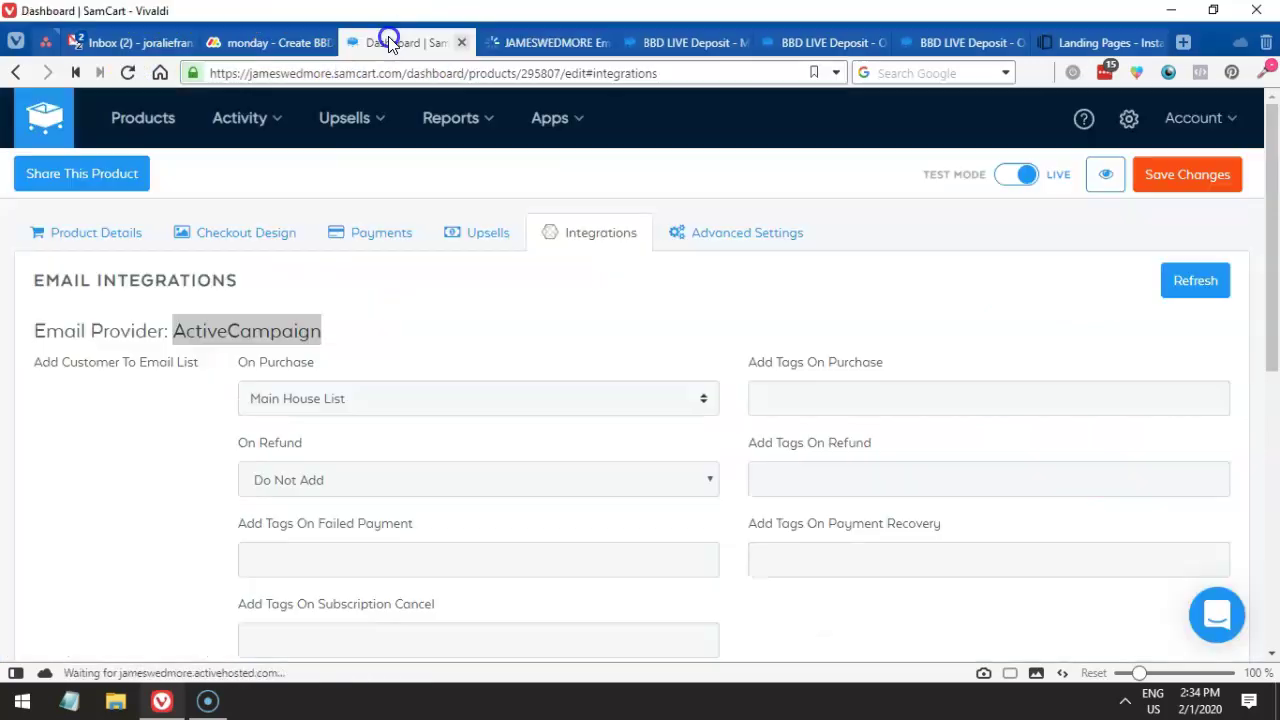
{"action": "left_click", "coordinate": [333, 400]}
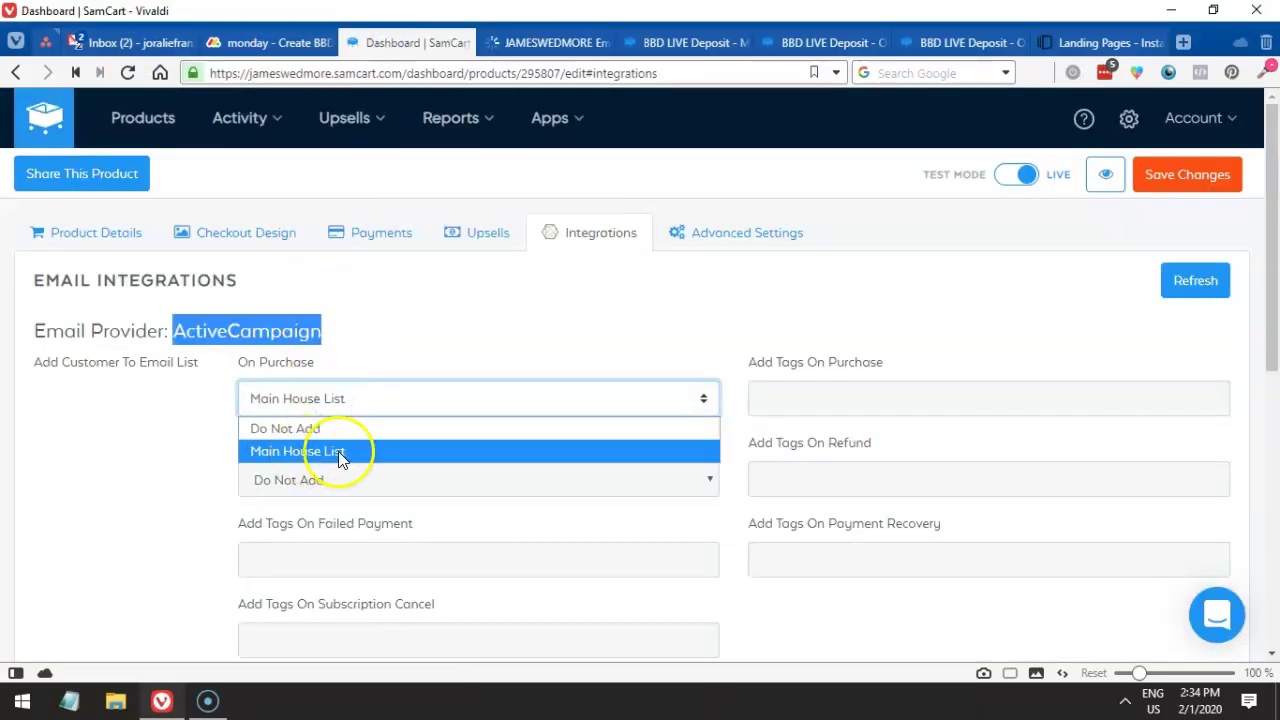
{"action": "left_click", "coordinate": [309, 325]}
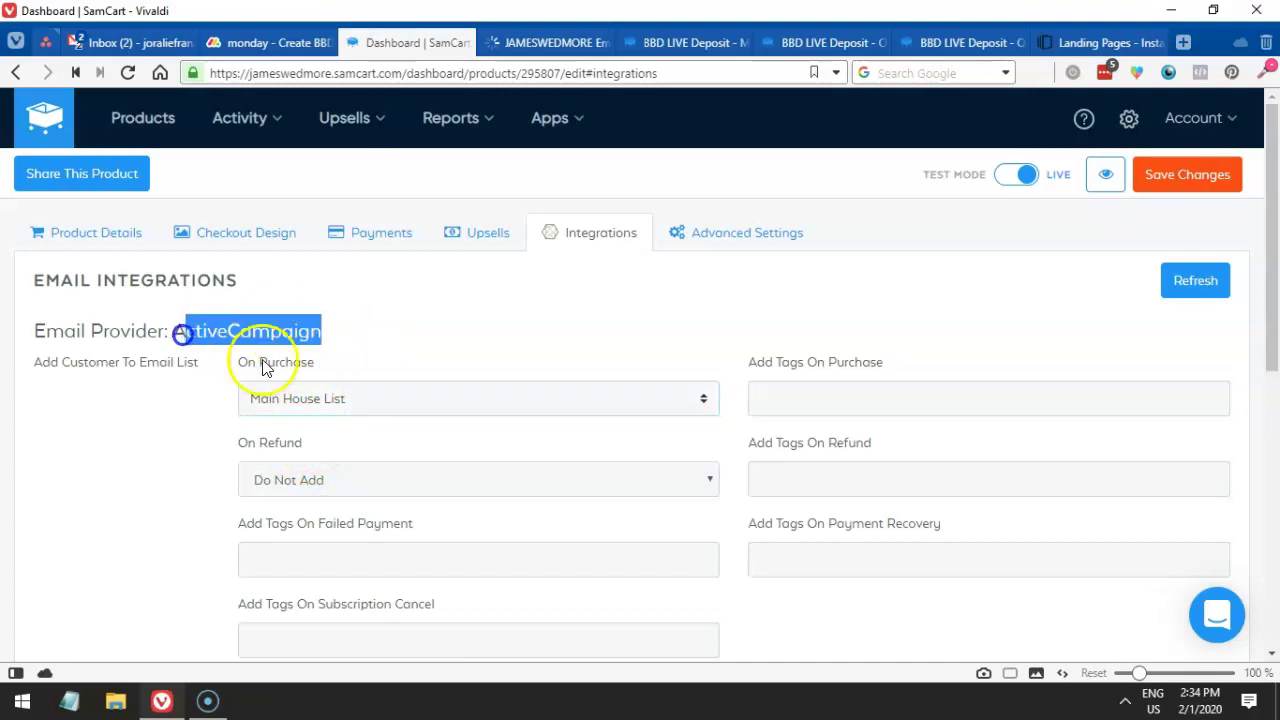
{"action": "left_click", "coordinate": [336, 398]}
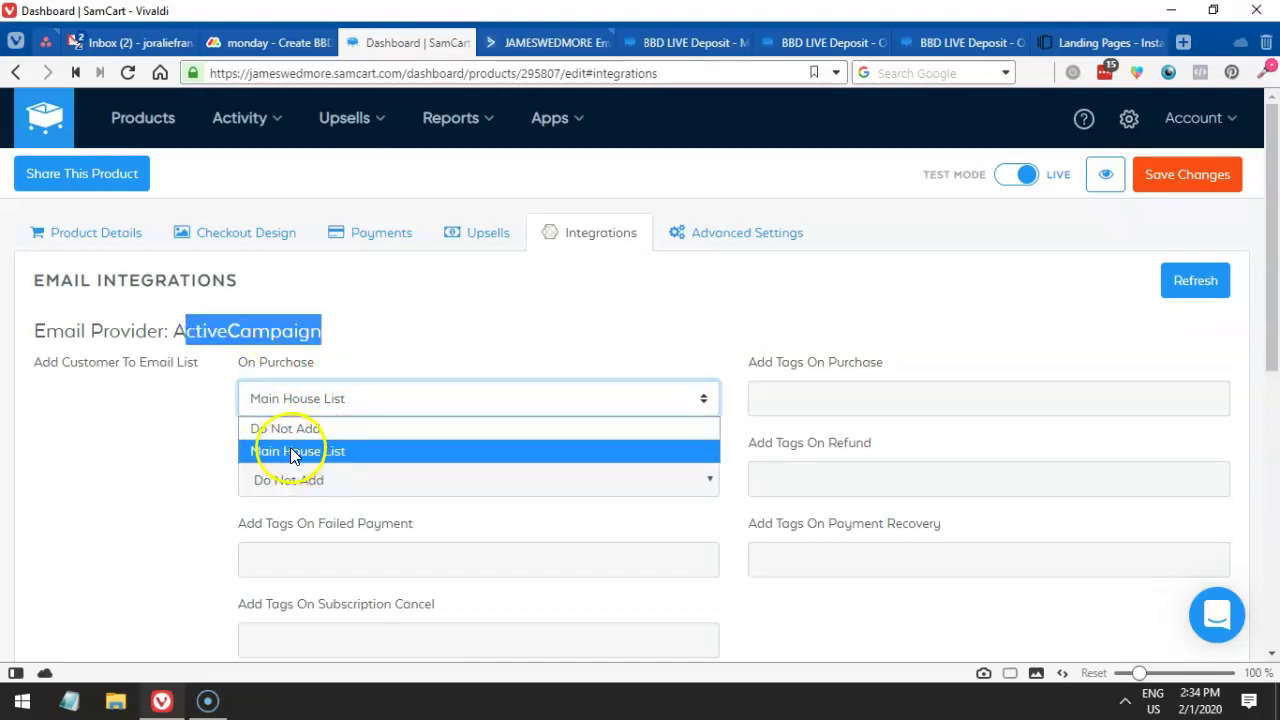
{"action": "left_click_drag", "start_coordinate": [199, 365], "coordinate": [143, 368]}
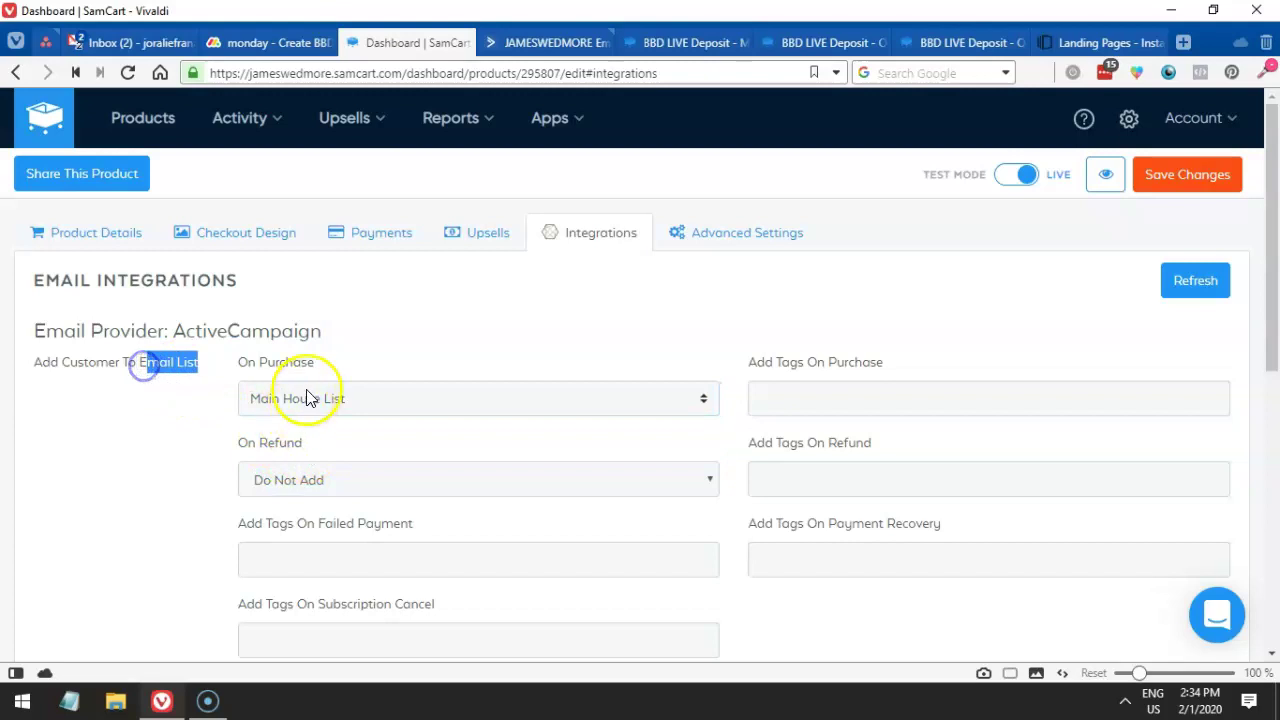
{"action": "left_click", "coordinate": [508, 42]}
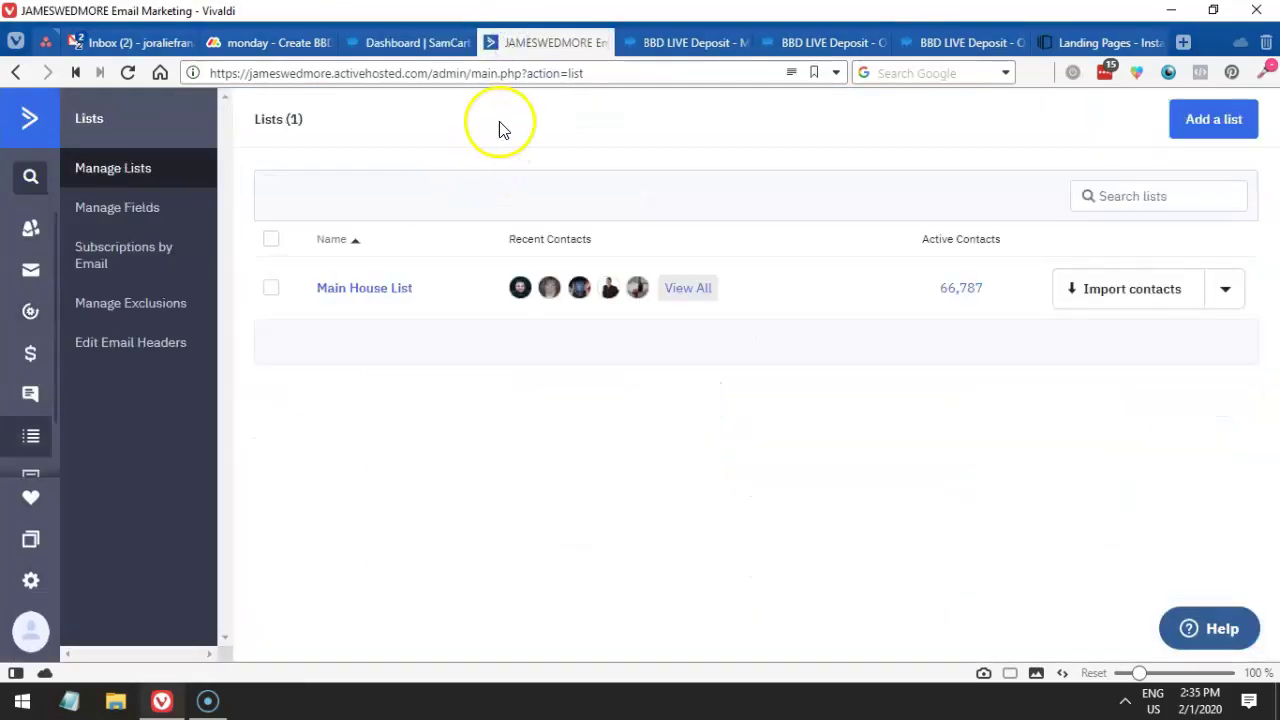
{"action": "left_click", "coordinate": [610, 68]}
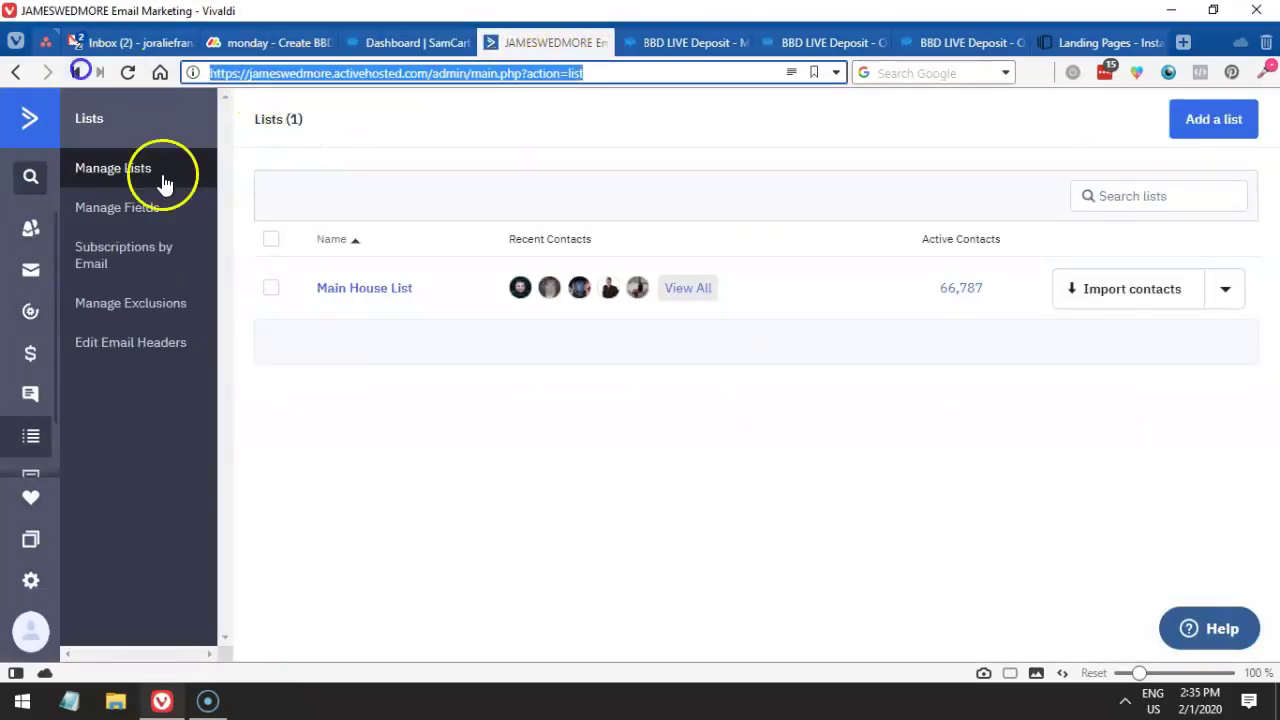
{"action": "left_click_drag", "start_coordinate": [443, 294], "coordinate": [303, 288]}
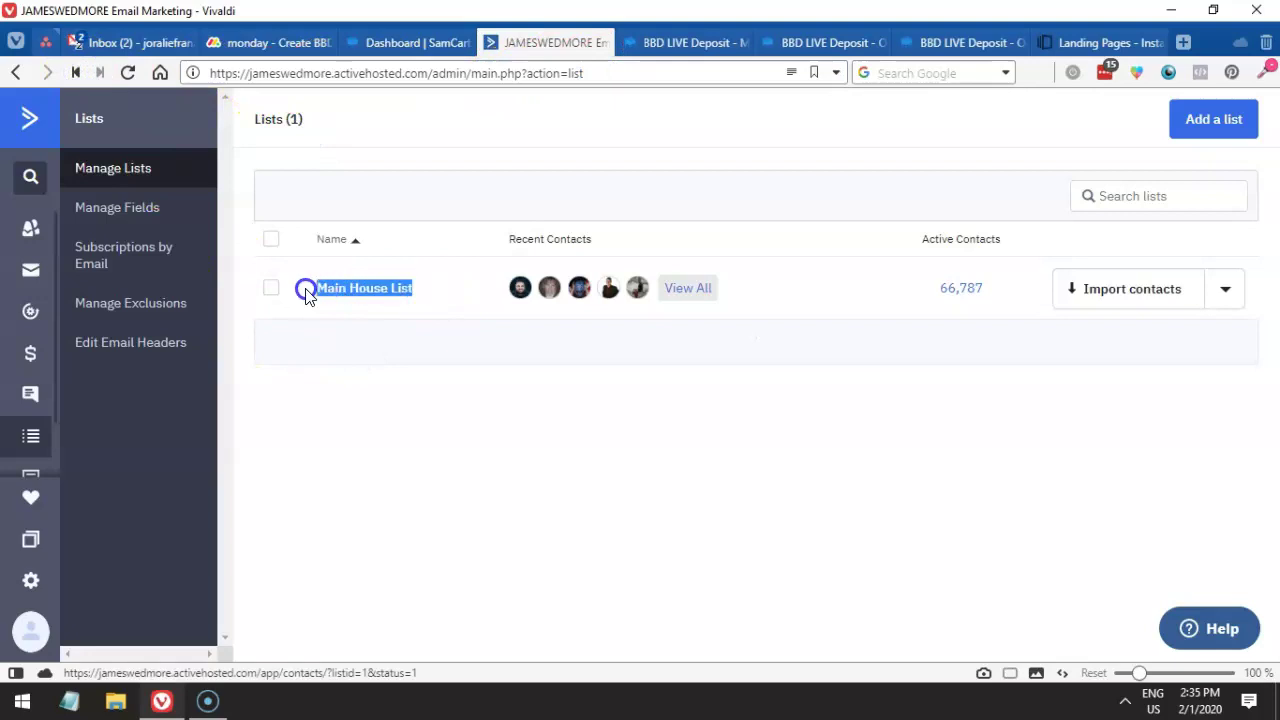
{"action": "left_click", "coordinate": [316, 127]}
- Keep Main House List as the product's on-purchase ActiveCampaign list
{"action": "left_click", "coordinate": [396, 42]}
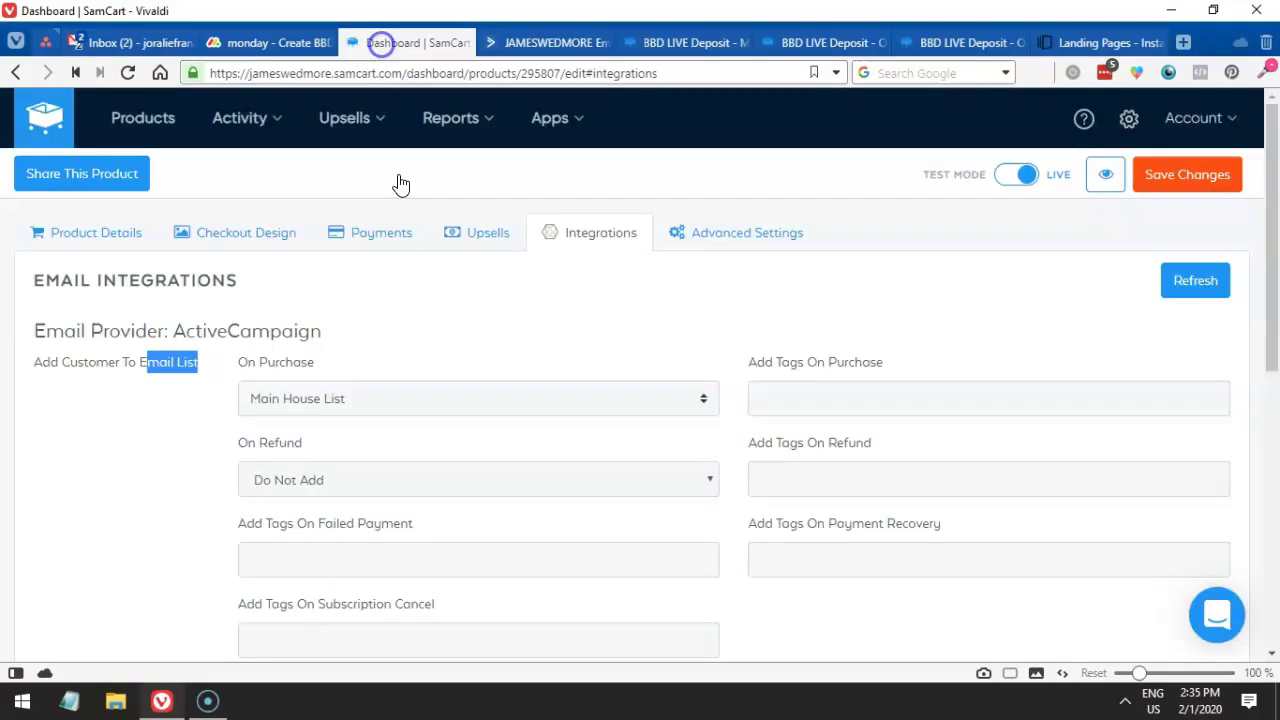
{"action": "left_click", "coordinate": [307, 391]}
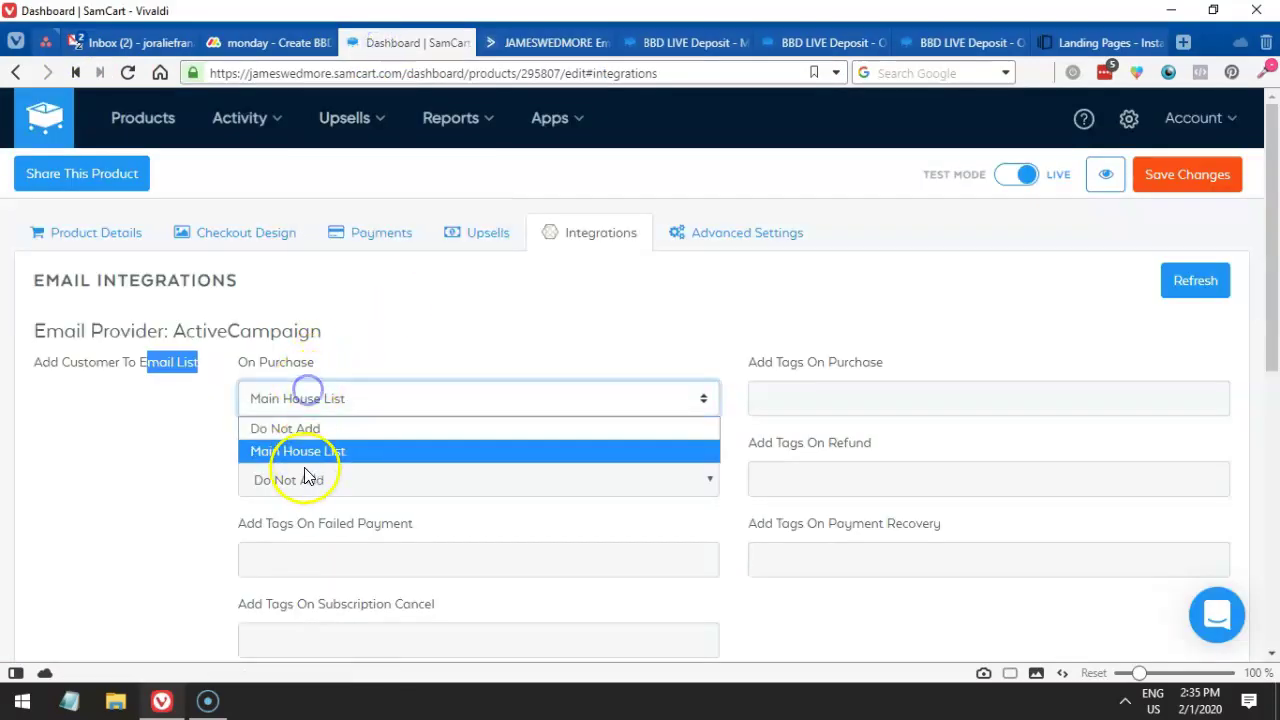
{"action": "left_click", "coordinate": [525, 42]}
{"action": "left_click", "coordinate": [396, 42]}
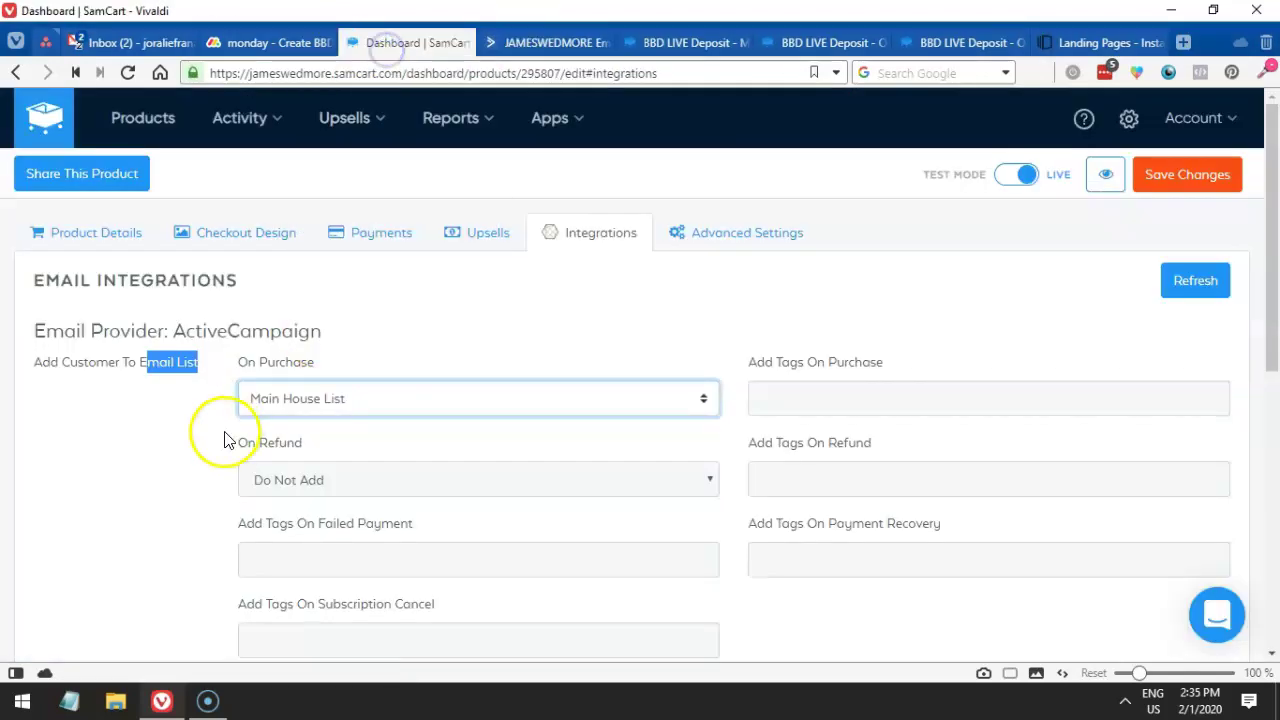
{"action": "left_click", "coordinate": [332, 400]}
{"action": "left_click", "coordinate": [340, 462]}
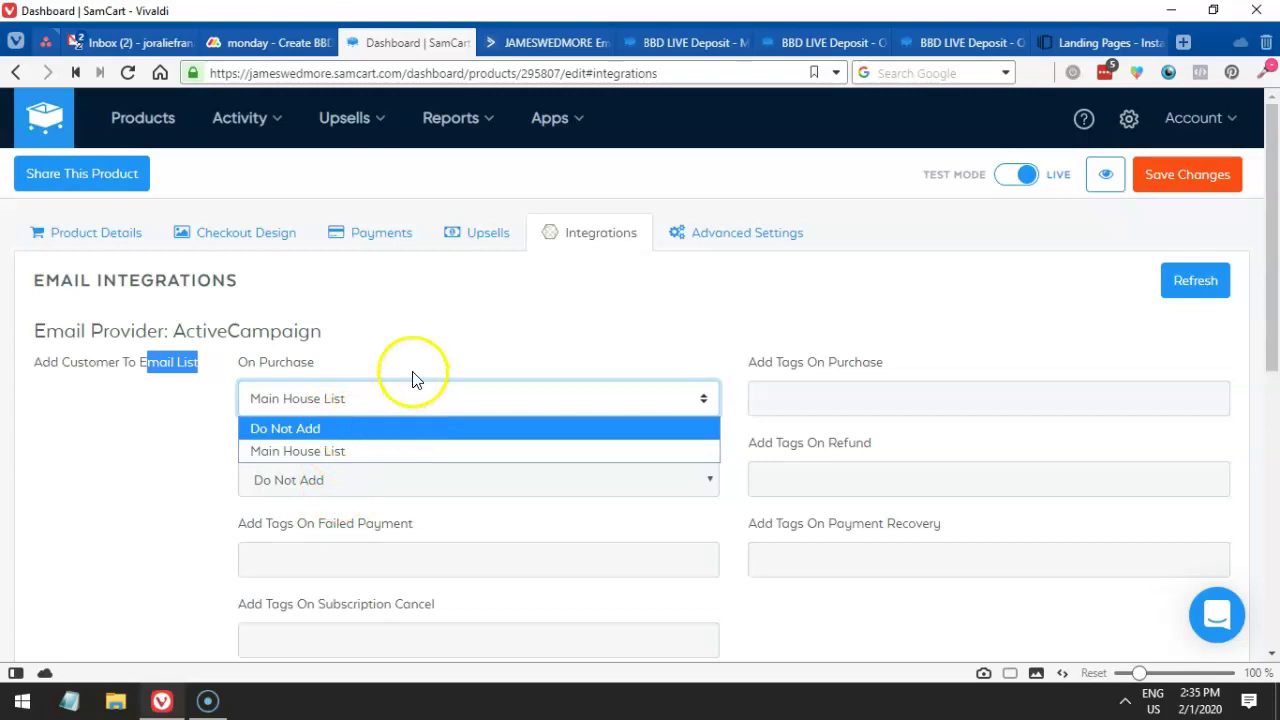
{"action": "left_click", "coordinate": [344, 340]}
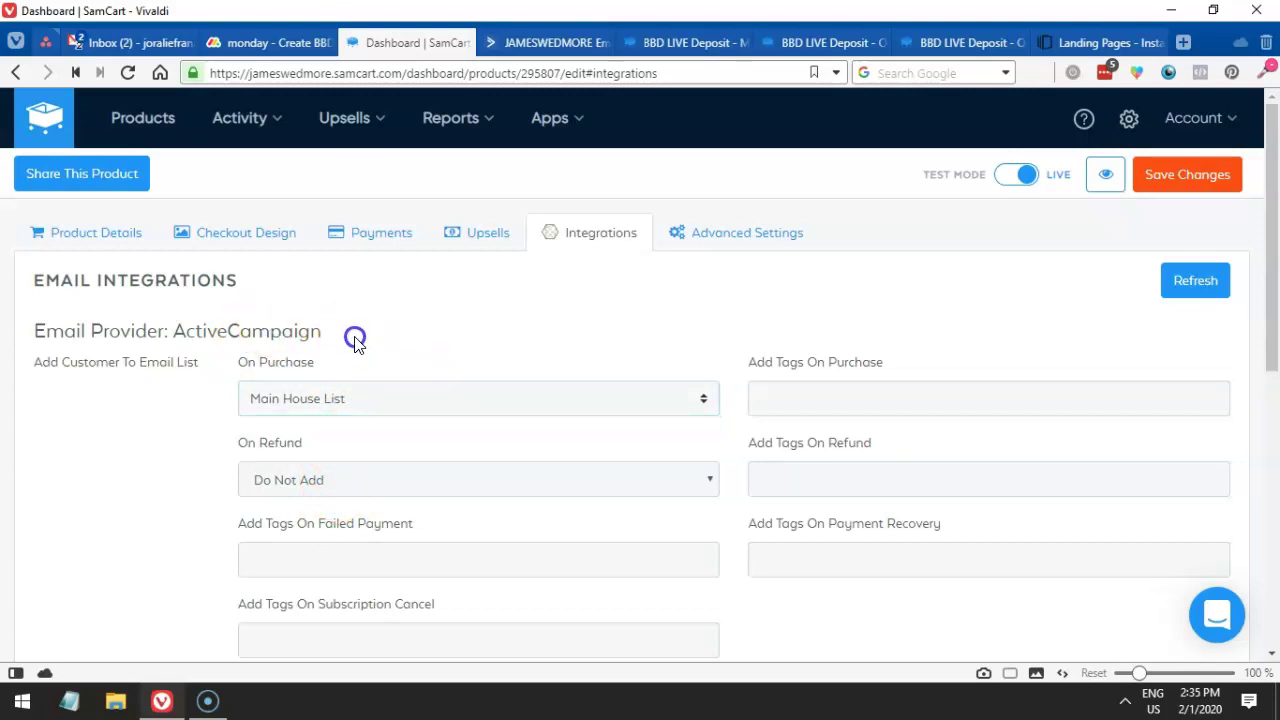
{"action": "left_click_drag", "start_coordinate": [344, 340], "coordinate": [176, 333]}
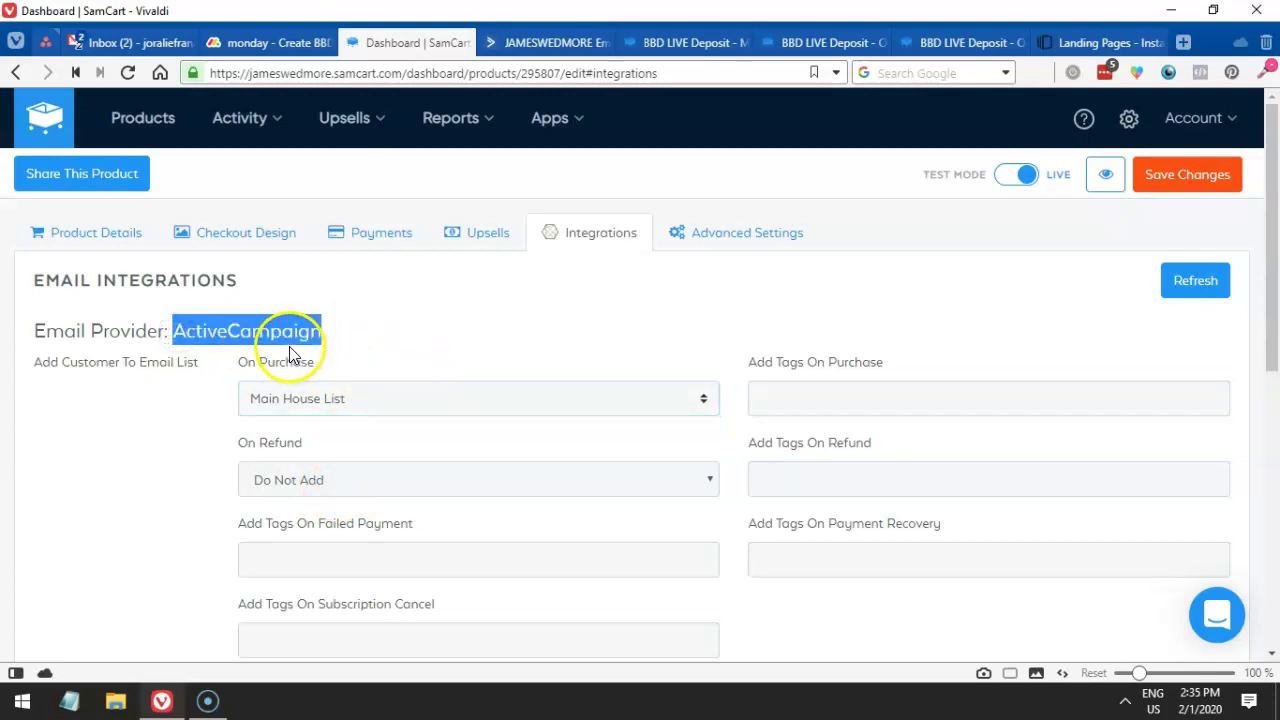
{"action": "scroll", "coordinate": [300, 360], "scroll_direction": "down", "scroll_amount": 2}
{"action": "scroll", "coordinate": [314, 363], "scroll_direction": "up", "scroll_amount": 2}
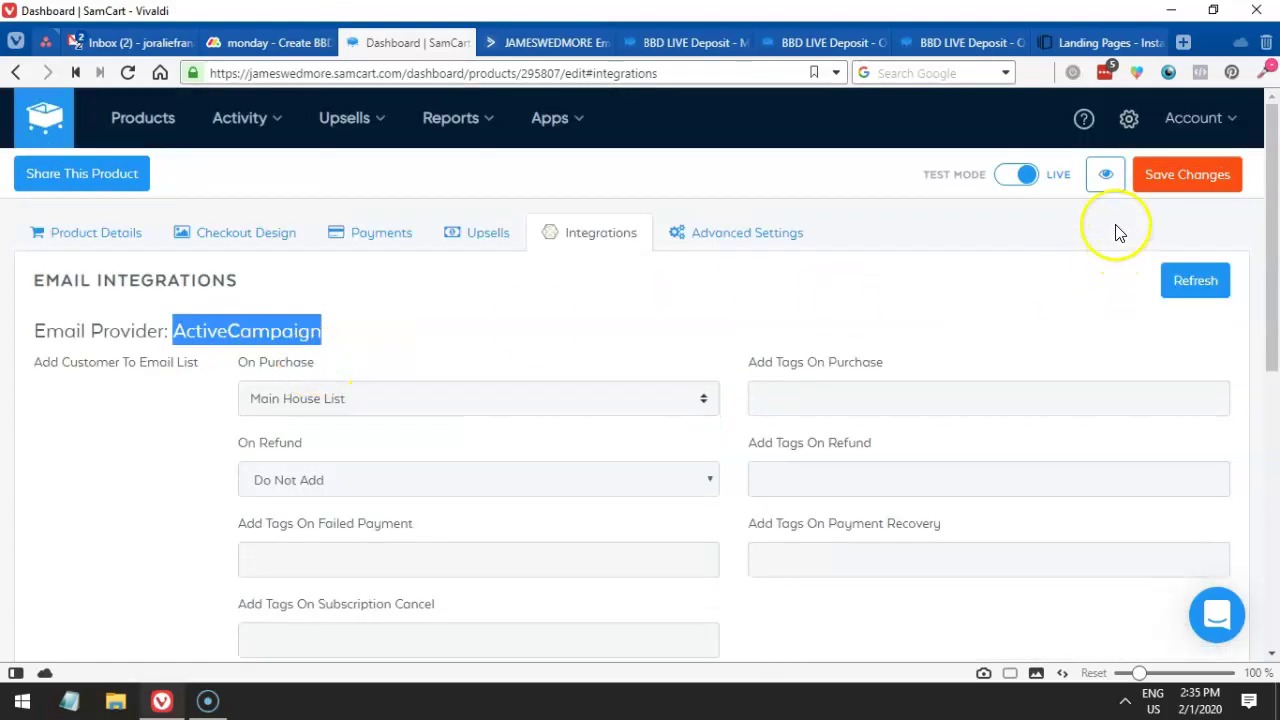
- Open the account's Profile Settings in a new browser tab
{"action": "mouse_move", "coordinate": [1193, 118]}
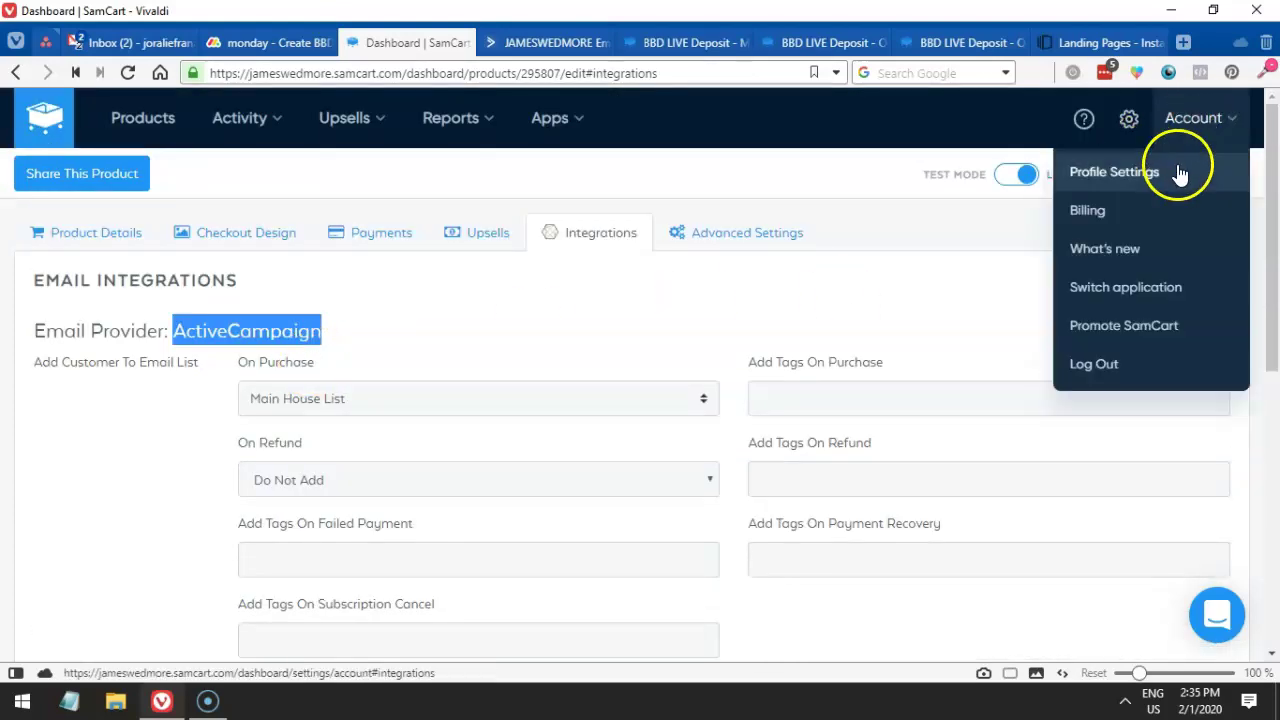
{"action": "right_click", "coordinate": [1107, 177]}
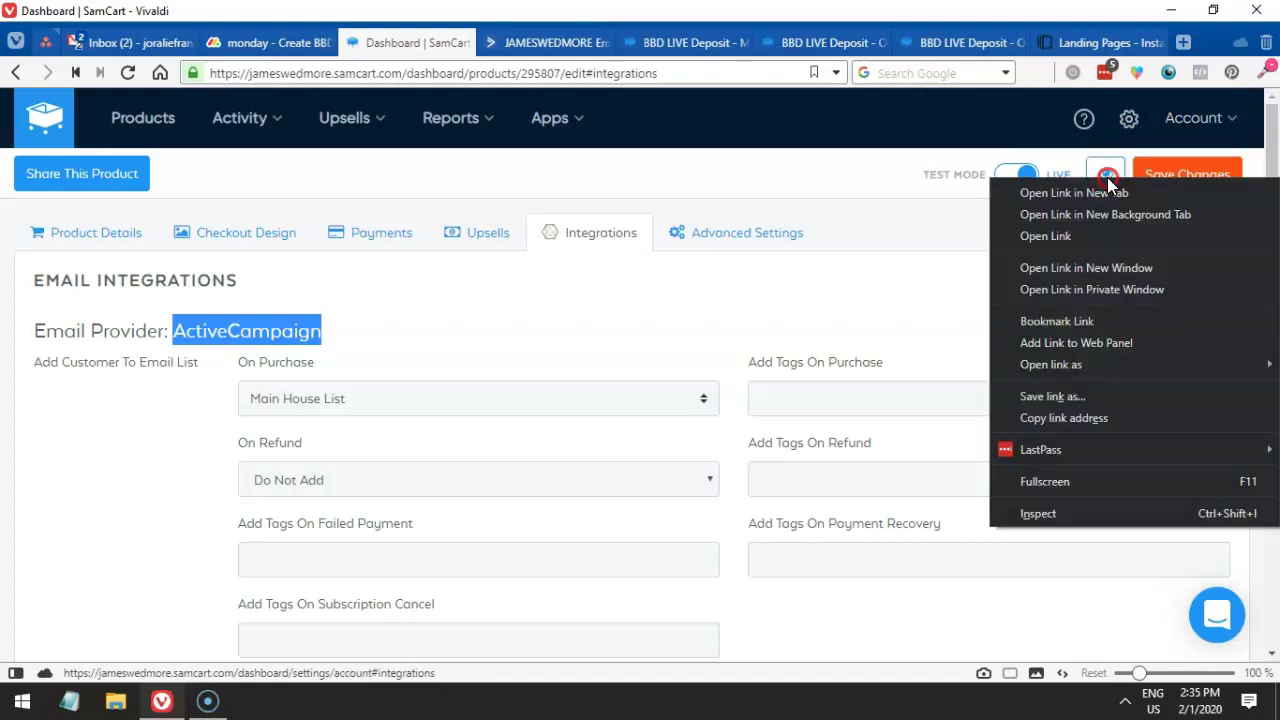
{"action": "left_click", "coordinate": [1101, 190]}
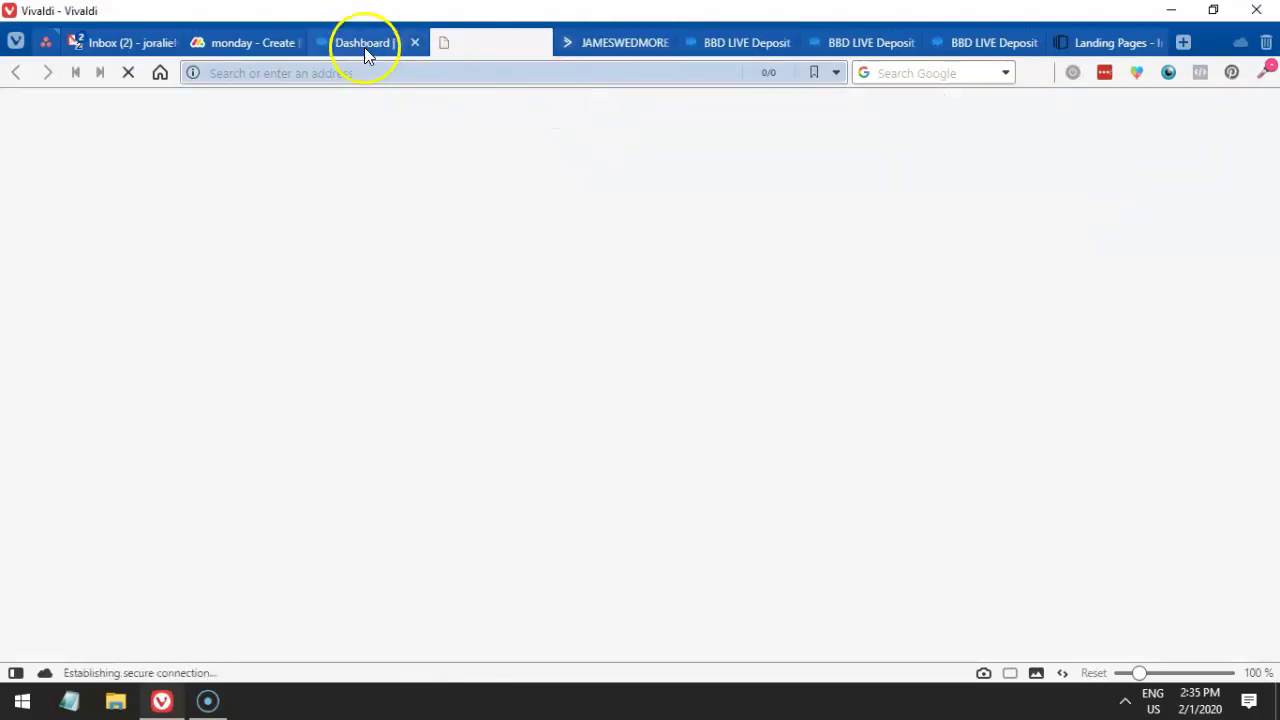
{"action": "left_click", "coordinate": [362, 50]}
{"action": "left_click", "coordinate": [487, 44]}
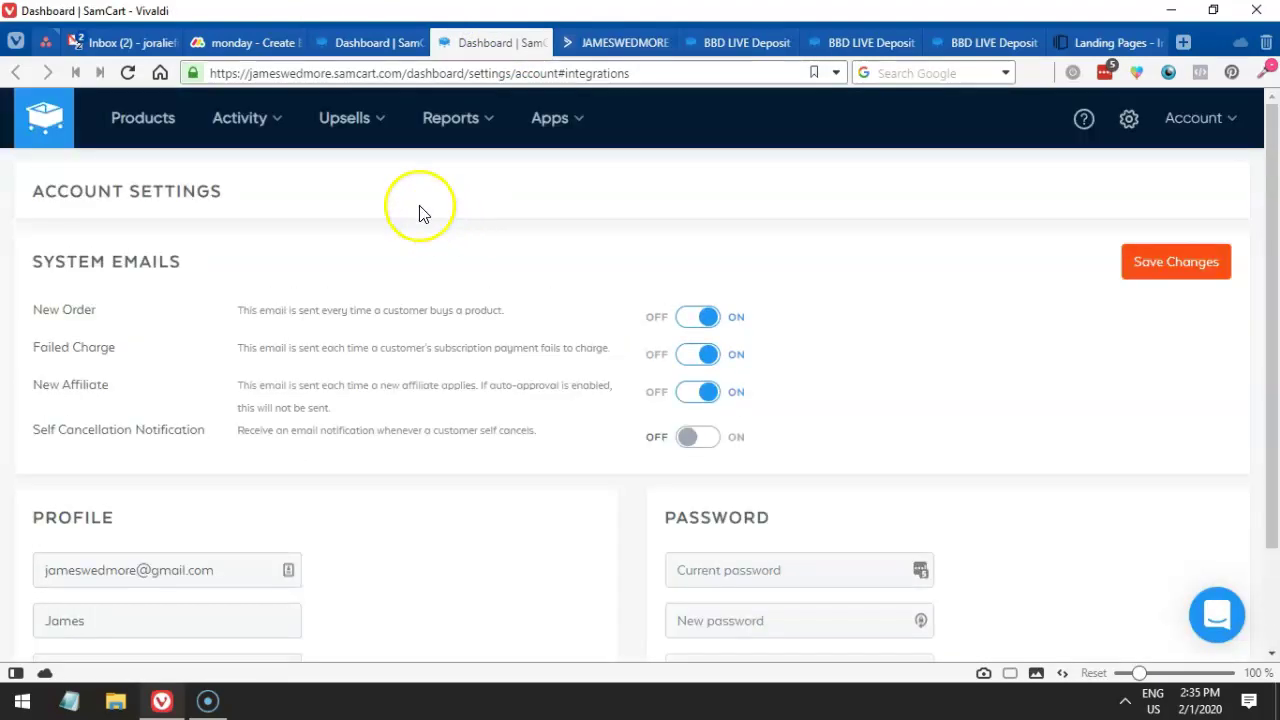
- Go to the account Settings > Integrations page and scroll to the email integrations
{"action": "scroll", "coordinate": [410, 230], "scroll_direction": "down", "scroll_amount": 1}
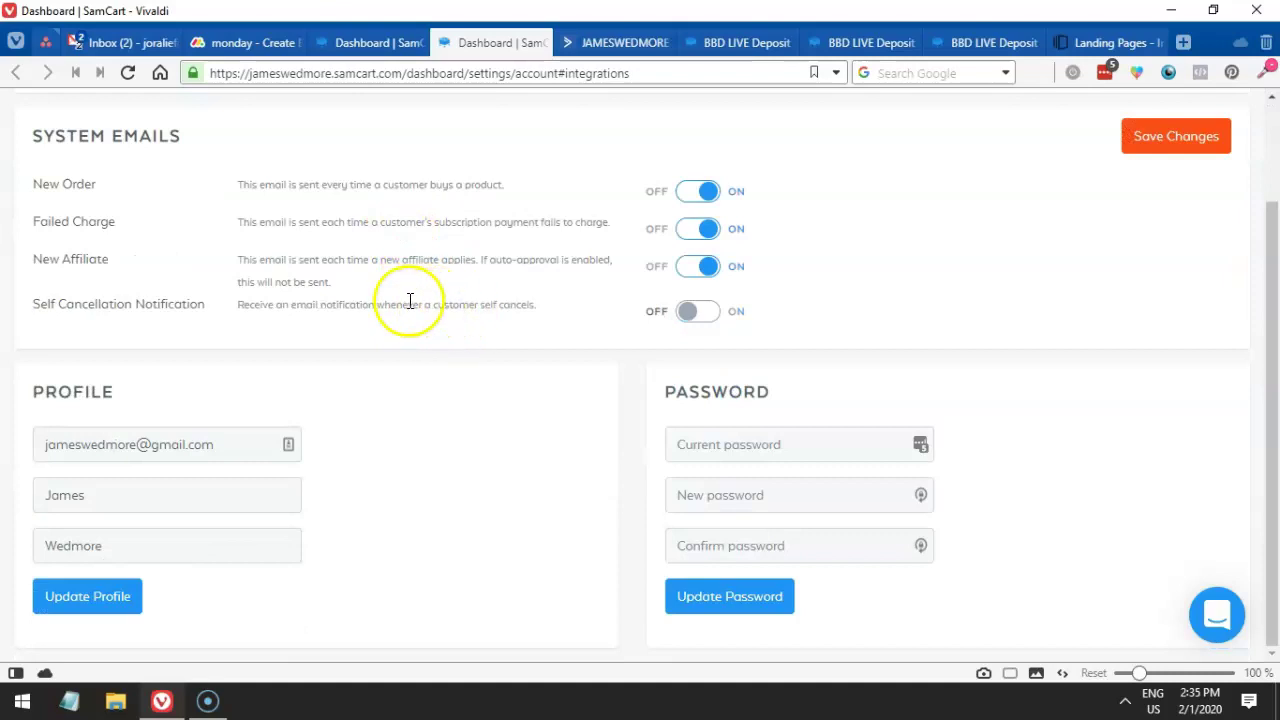
{"action": "scroll", "coordinate": [388, 298], "scroll_direction": "up", "scroll_amount": 1}
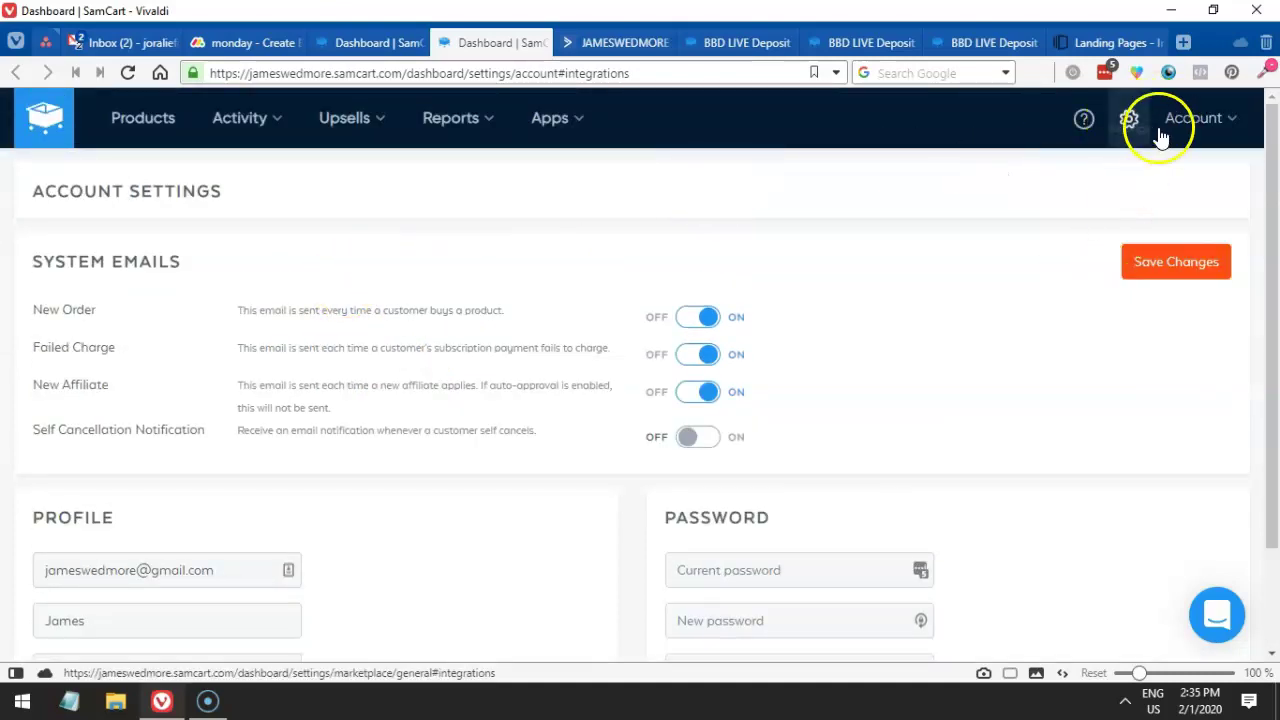
{"action": "mouse_move", "coordinate": [1160, 125]}
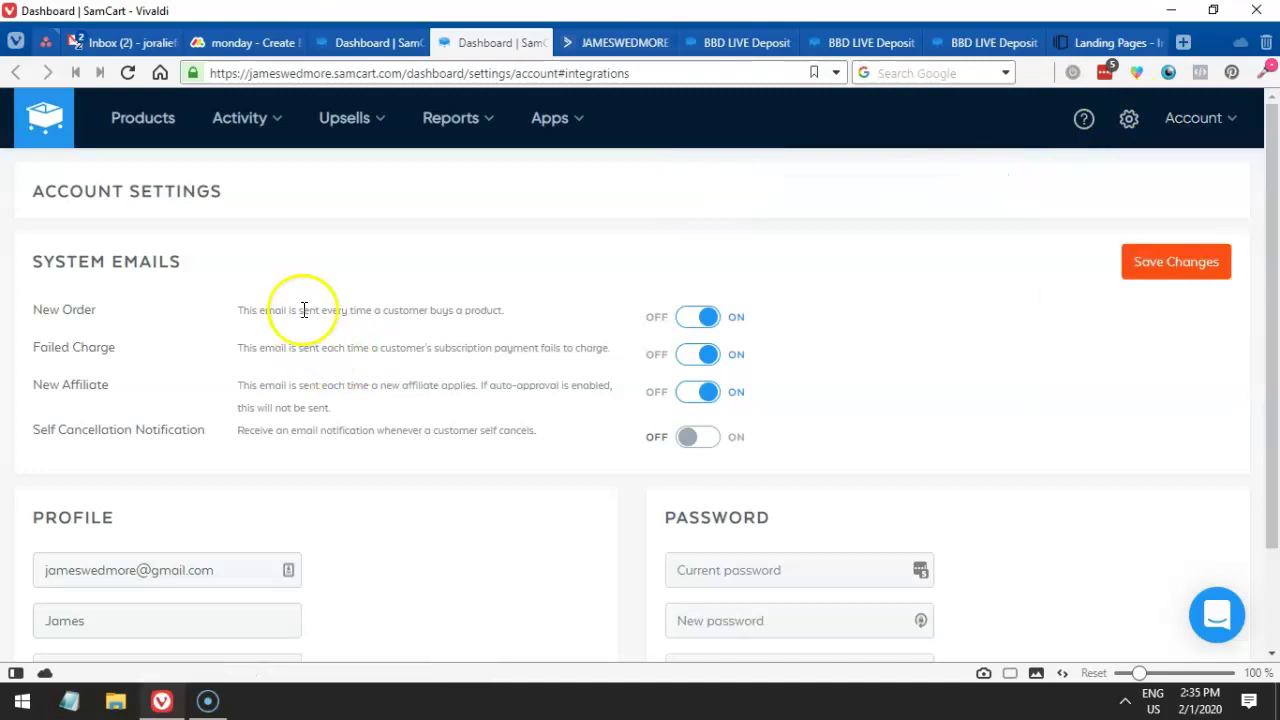
{"action": "mouse_move", "coordinate": [279, 120]}
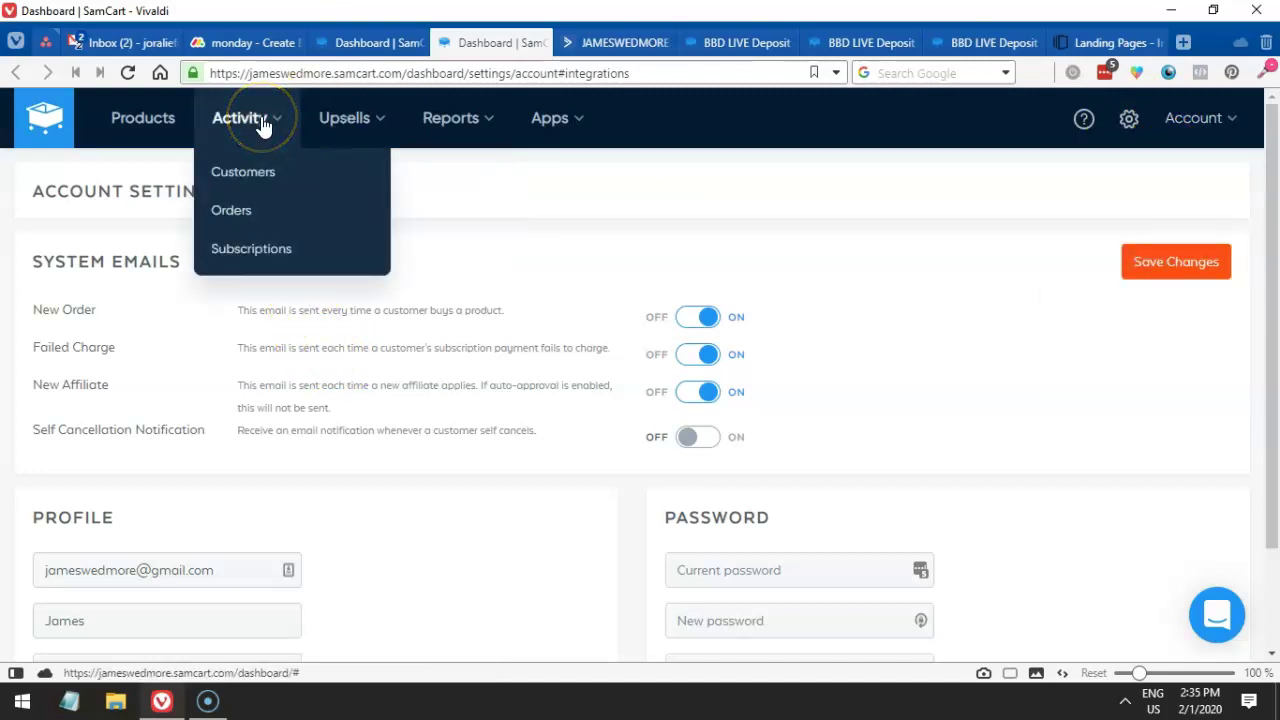
{"action": "left_click", "coordinate": [1110, 140]}
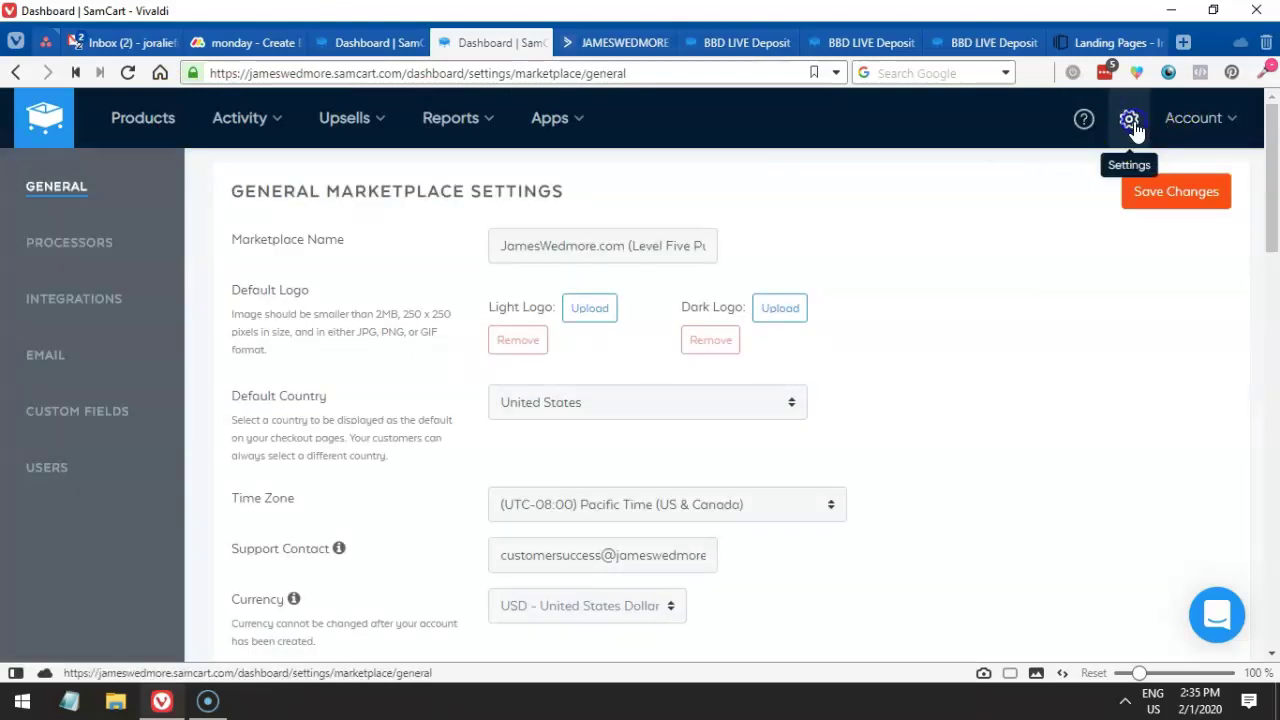
{"action": "left_click", "coordinate": [59, 303]}
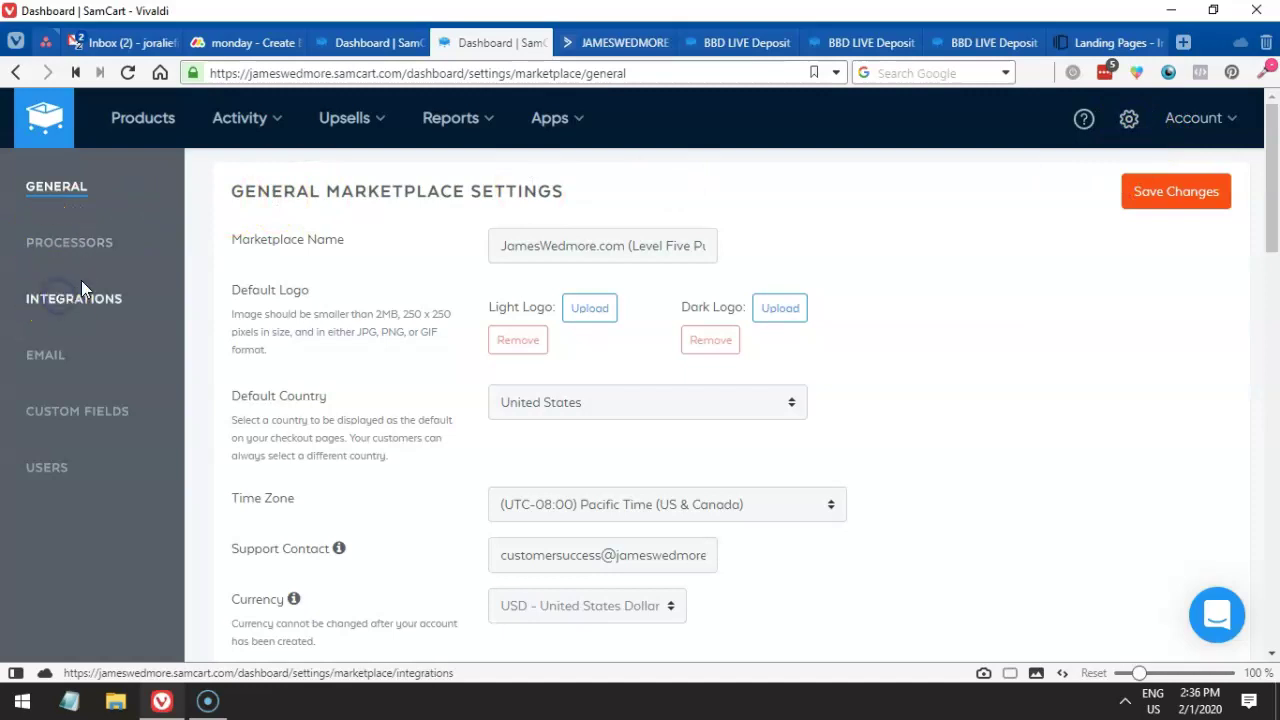
{"action": "scroll", "coordinate": [343, 329], "scroll_direction": "down", "scroll_amount": 1}
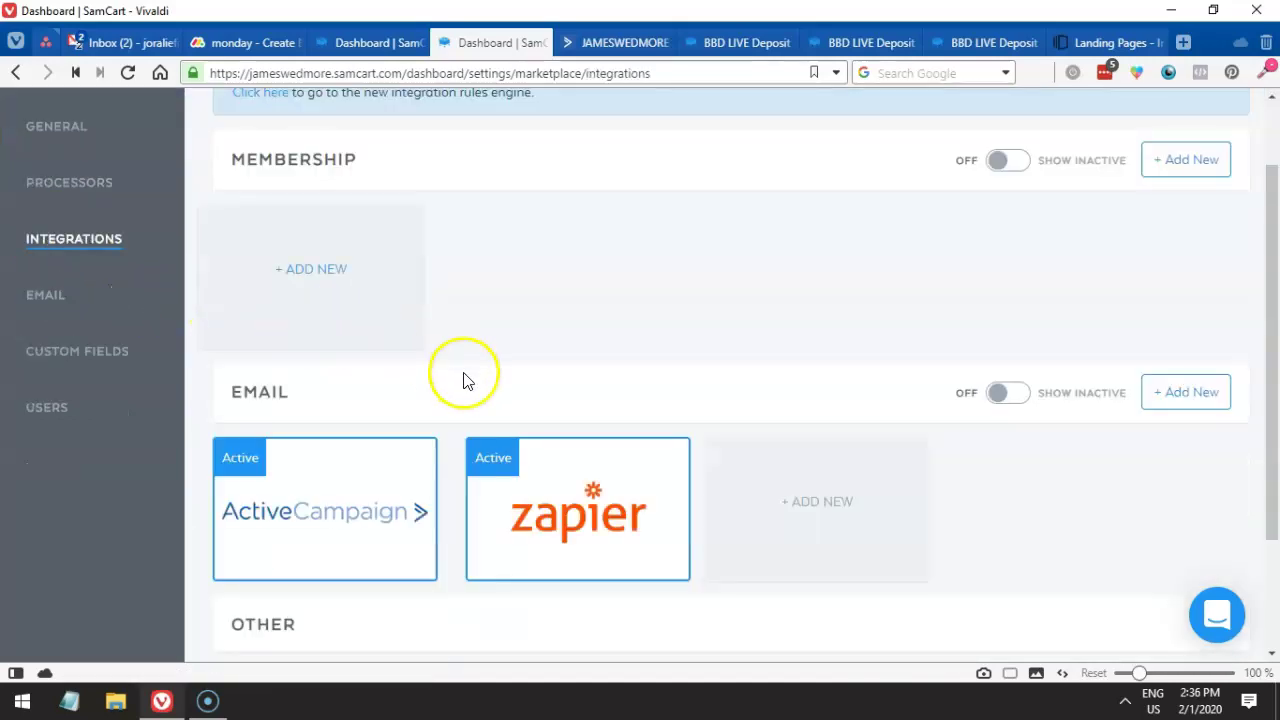
- Add a new email integration with ActiveCampaign as the provider
{"action": "scroll", "coordinate": [1037, 466], "scroll_direction": "down", "scroll_amount": 1}
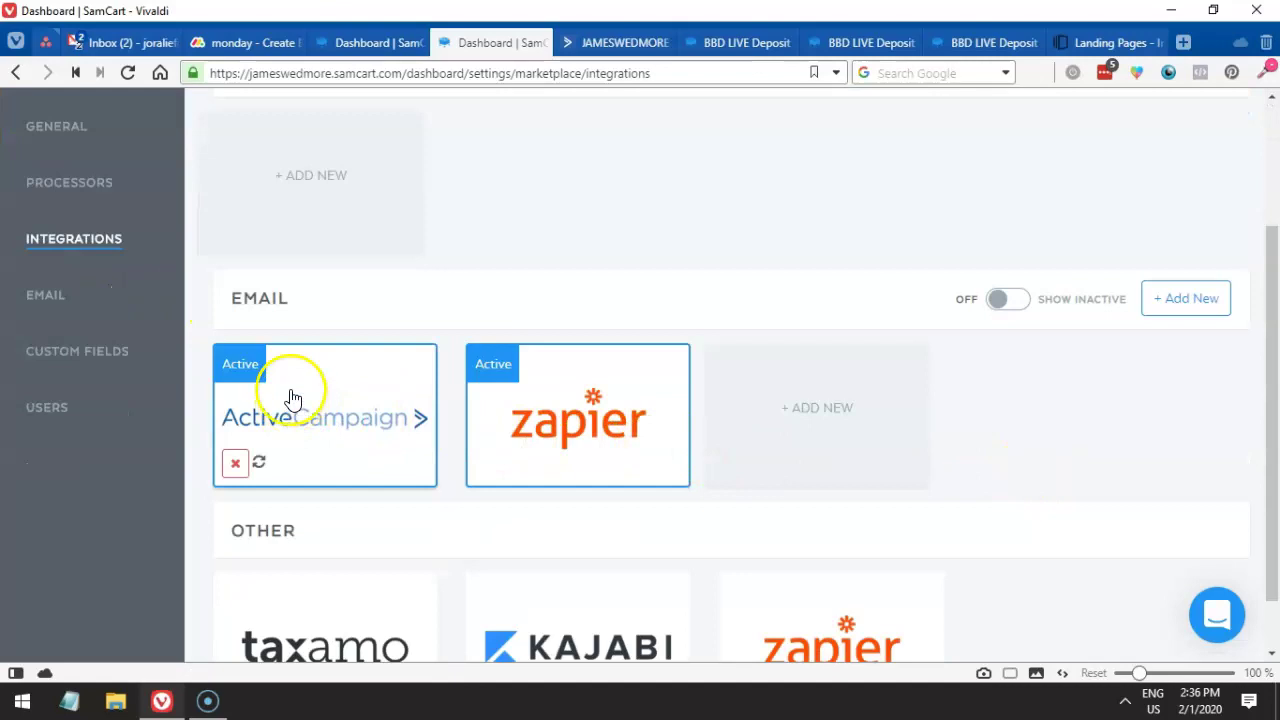
{"action": "left_click", "coordinate": [819, 445]}
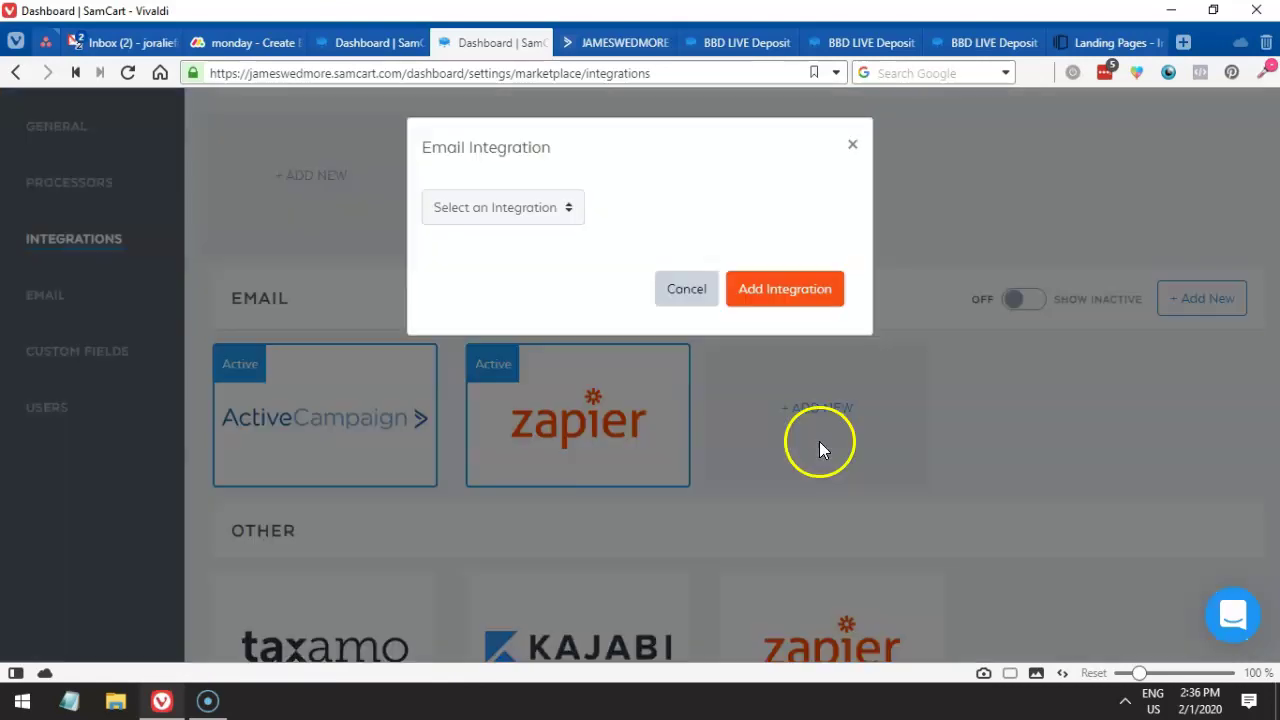
{"action": "left_click", "coordinate": [534, 212]}
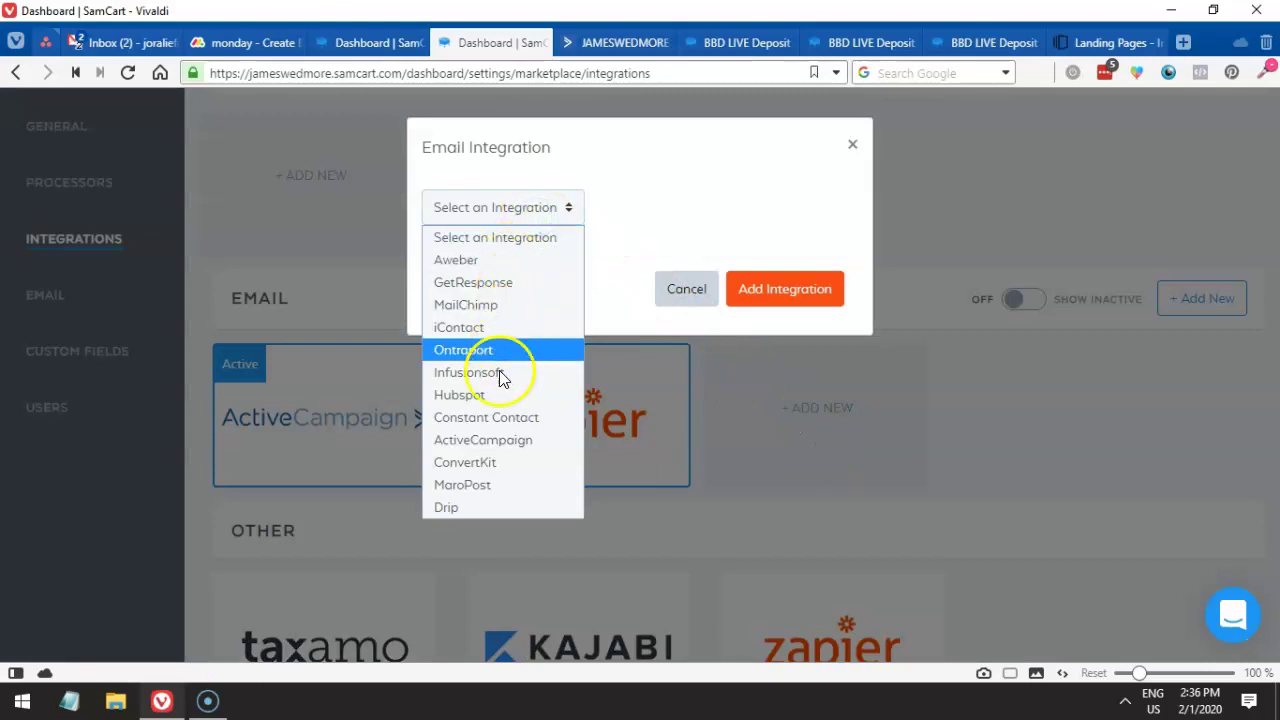
{"action": "left_click", "coordinate": [487, 441]}
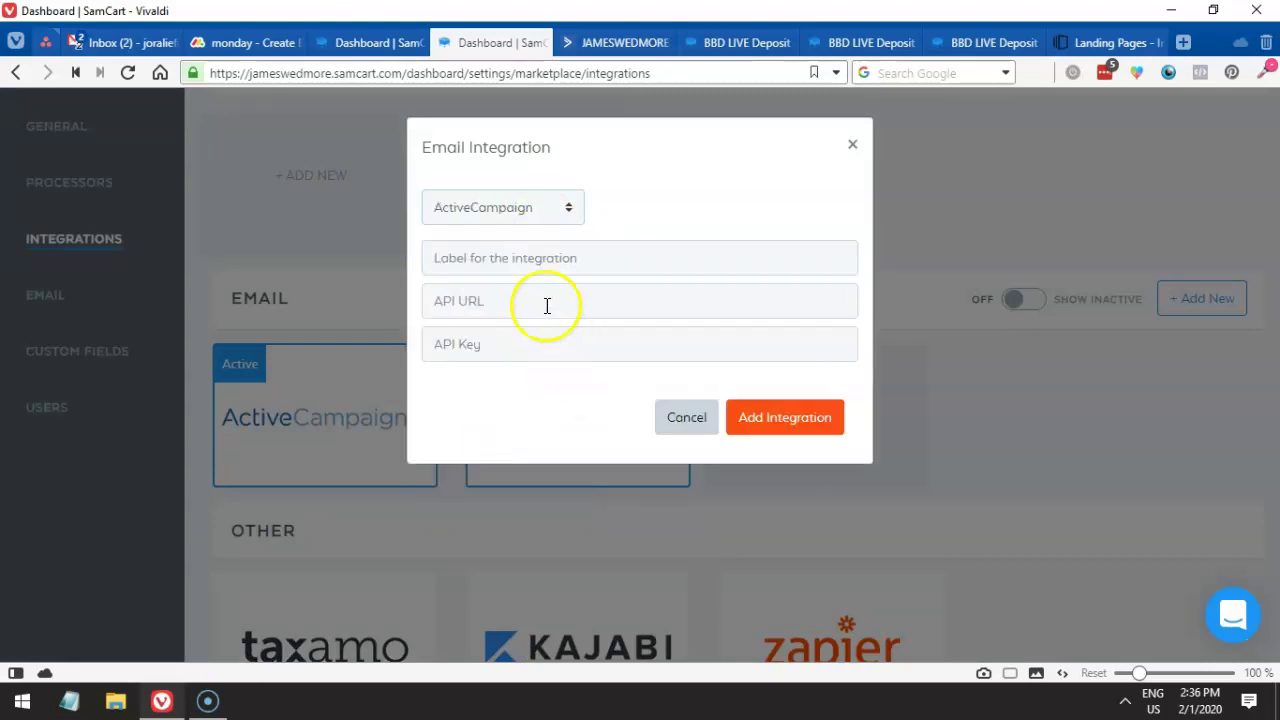
- Click into the integration's Label, API URL and API Key fields
{"action": "left_click", "coordinate": [531, 276]}
{"action": "left_click", "coordinate": [514, 350]}
{"action": "left_click", "coordinate": [509, 300]}
{"action": "left_click", "coordinate": [497, 345]}
{"action": "left_click", "coordinate": [503, 257]}
{"action": "left_click", "coordinate": [491, 330]}
{"action": "left_click", "coordinate": [481, 265]}
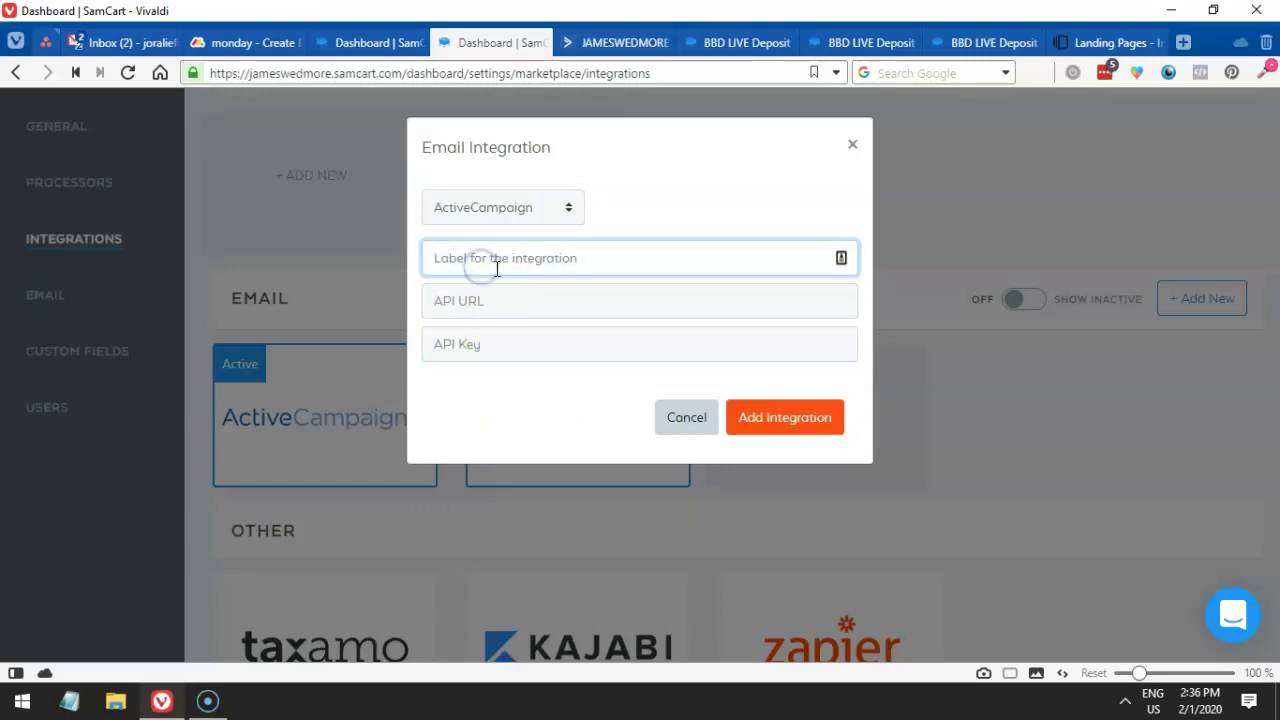
{"action": "left_click", "coordinate": [486, 300]}
{"action": "left_click", "coordinate": [482, 345]}
{"action": "left_click", "coordinate": [366, 42]}
- Check the API URL and key in ActiveCampaign's Developer settings, then close that tab
{"action": "left_click", "coordinate": [560, 43]}
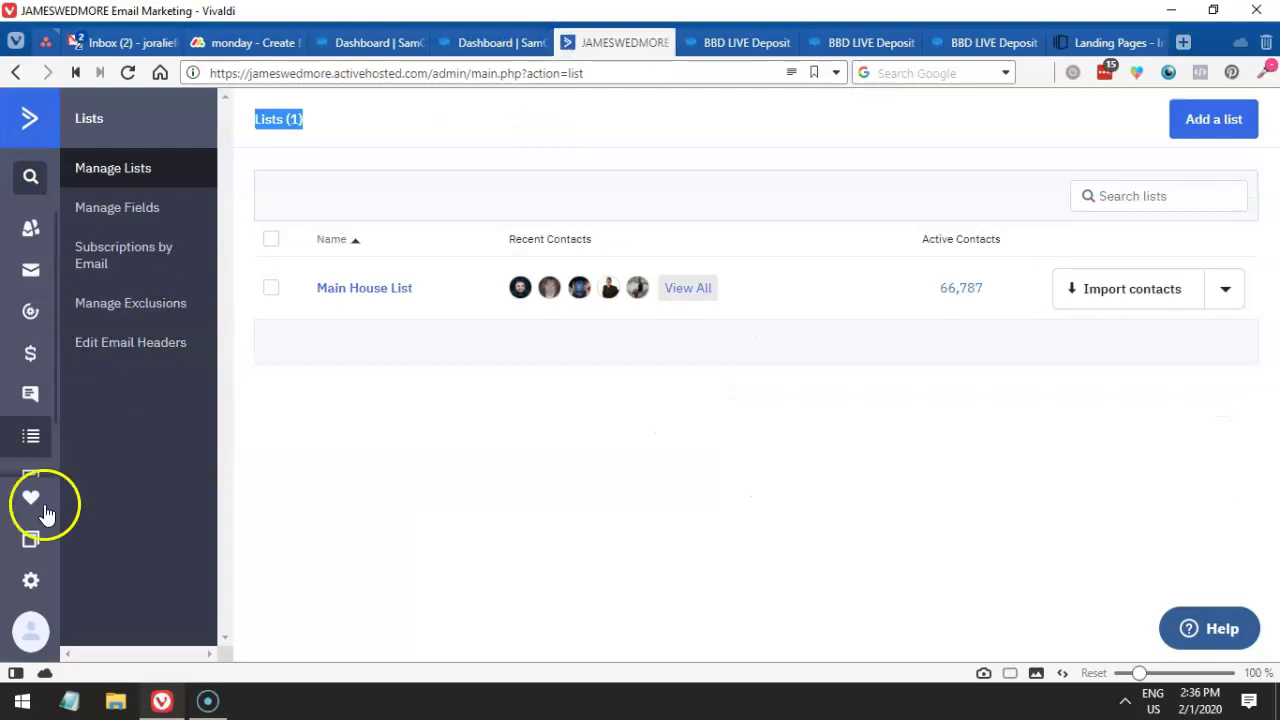
{"action": "right_click", "coordinate": [31, 585]}
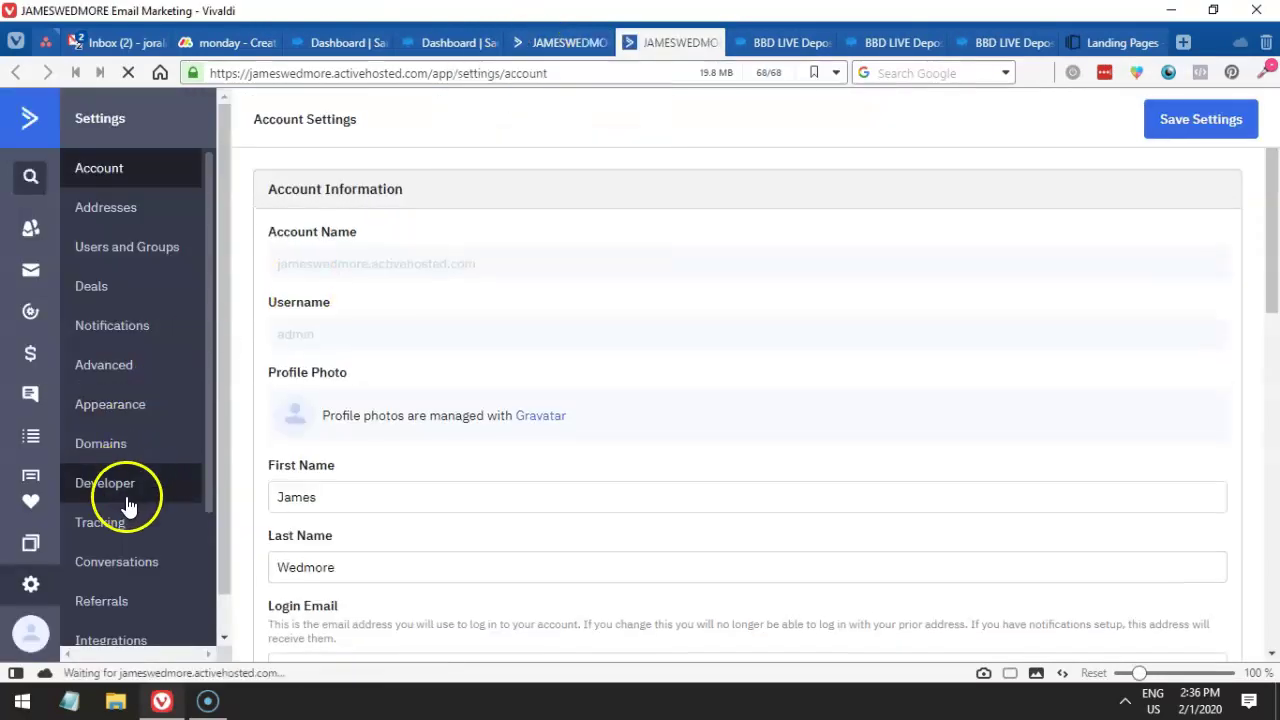
{"action": "left_click", "coordinate": [584, 43]}
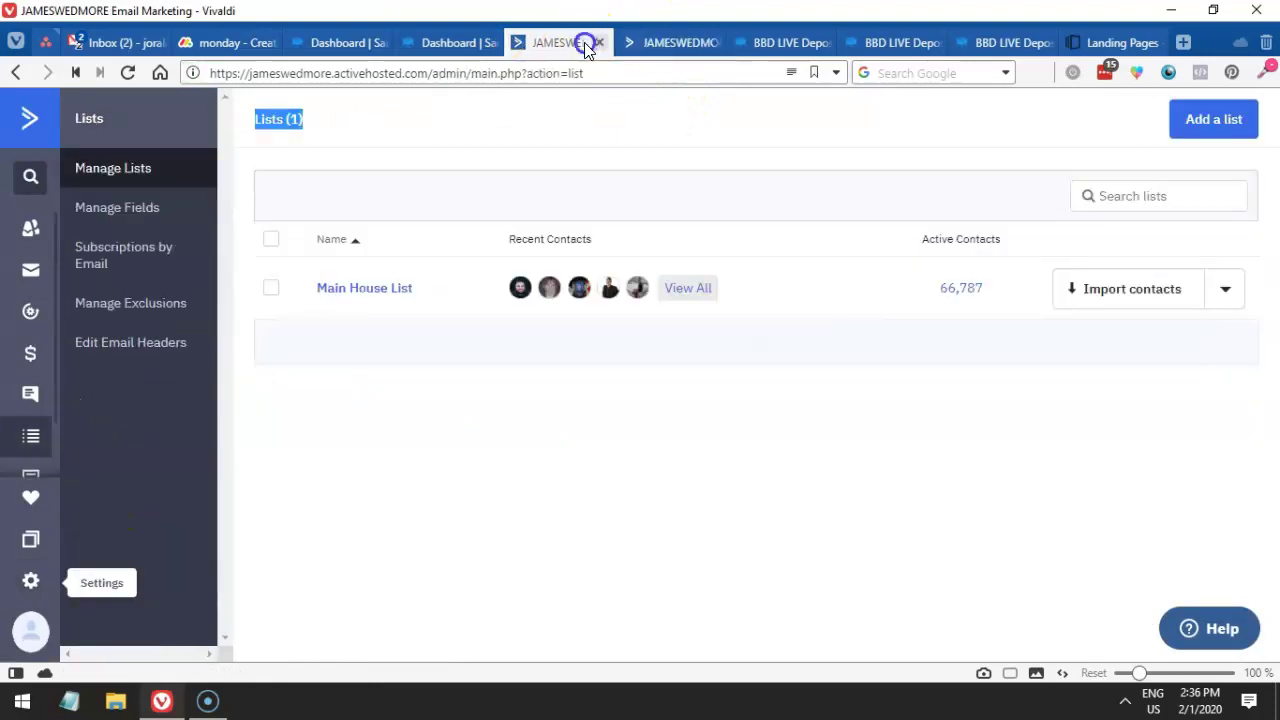
{"action": "left_click", "coordinate": [439, 43]}
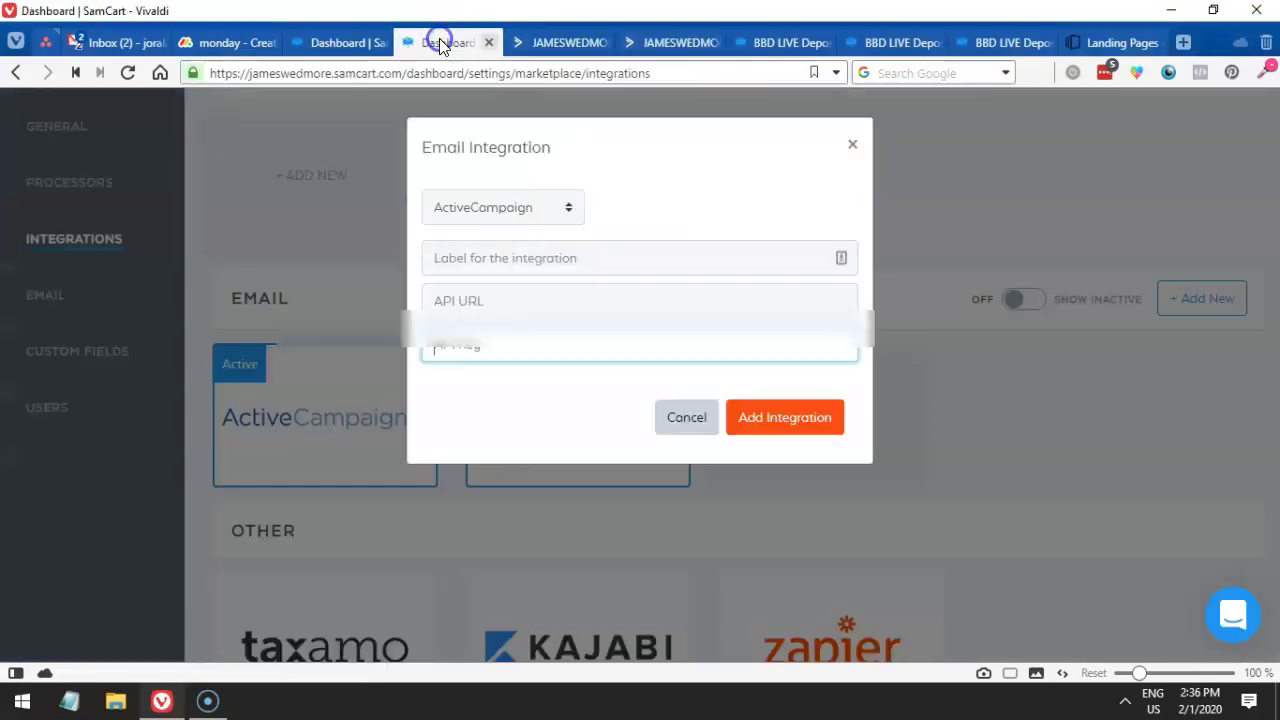
{"action": "left_click", "coordinate": [635, 42]}
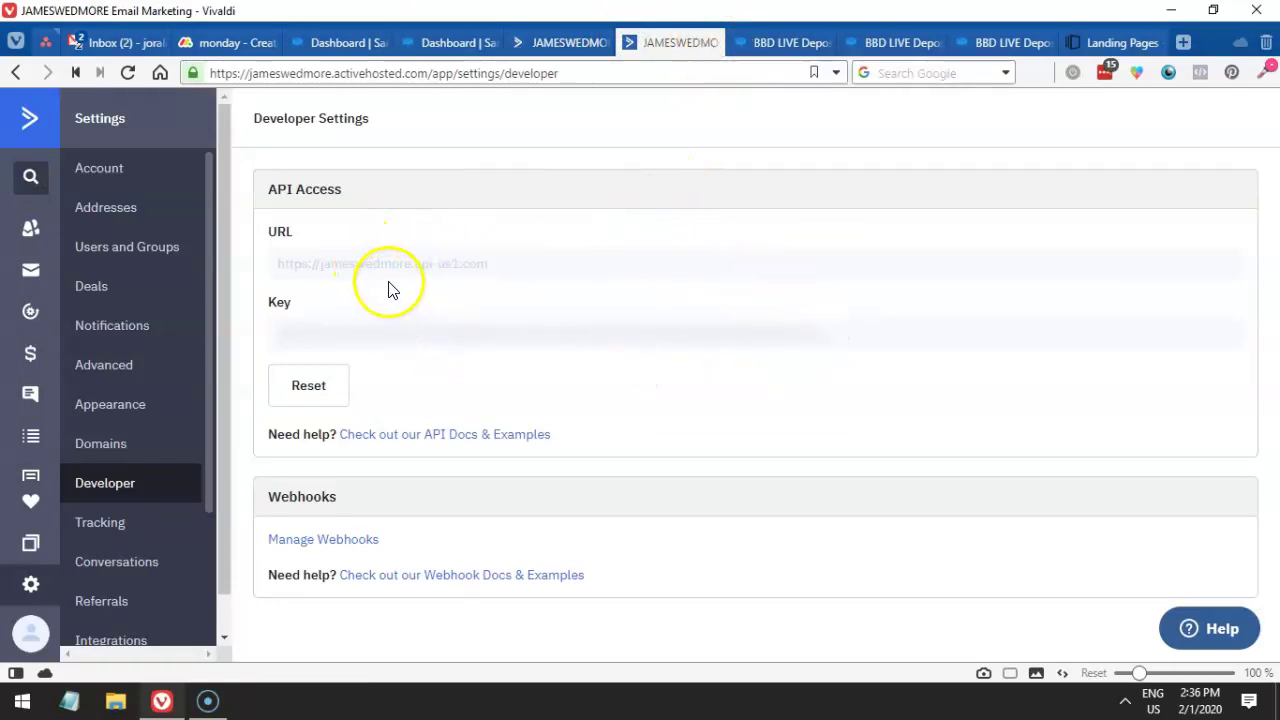
{"action": "left_click", "coordinate": [711, 42]}
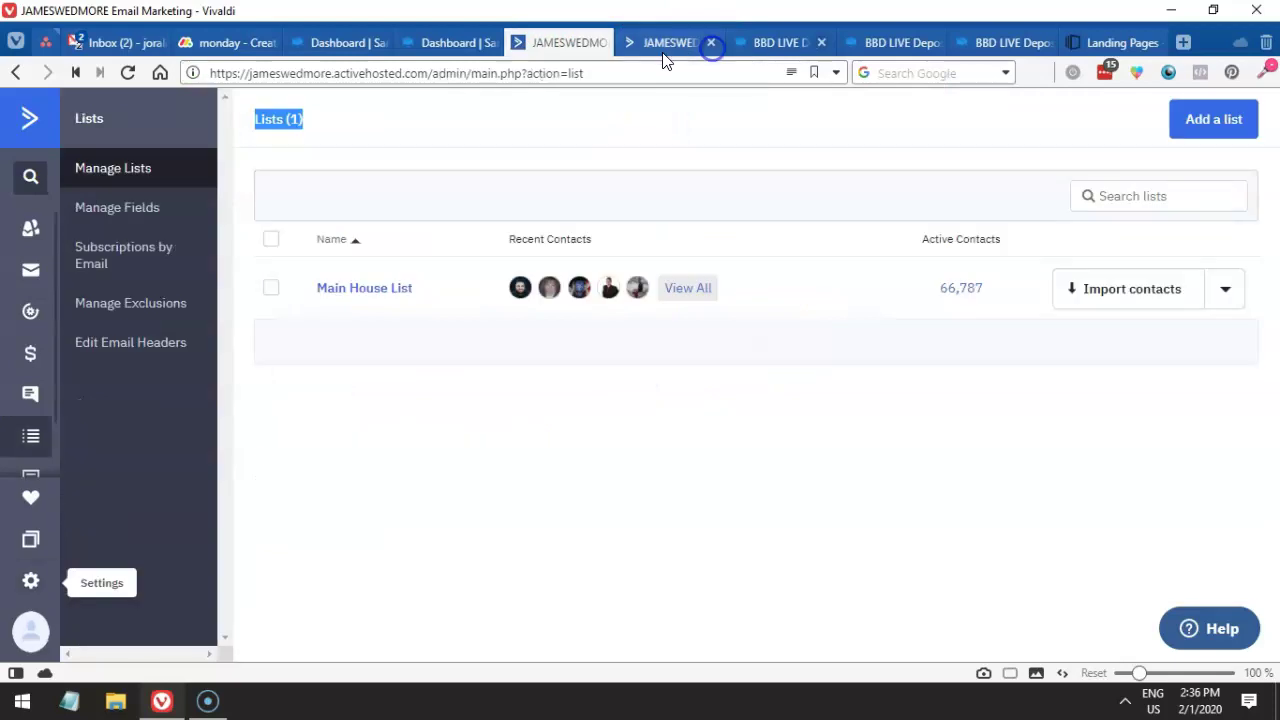
{"action": "left_click", "coordinate": [466, 42]}
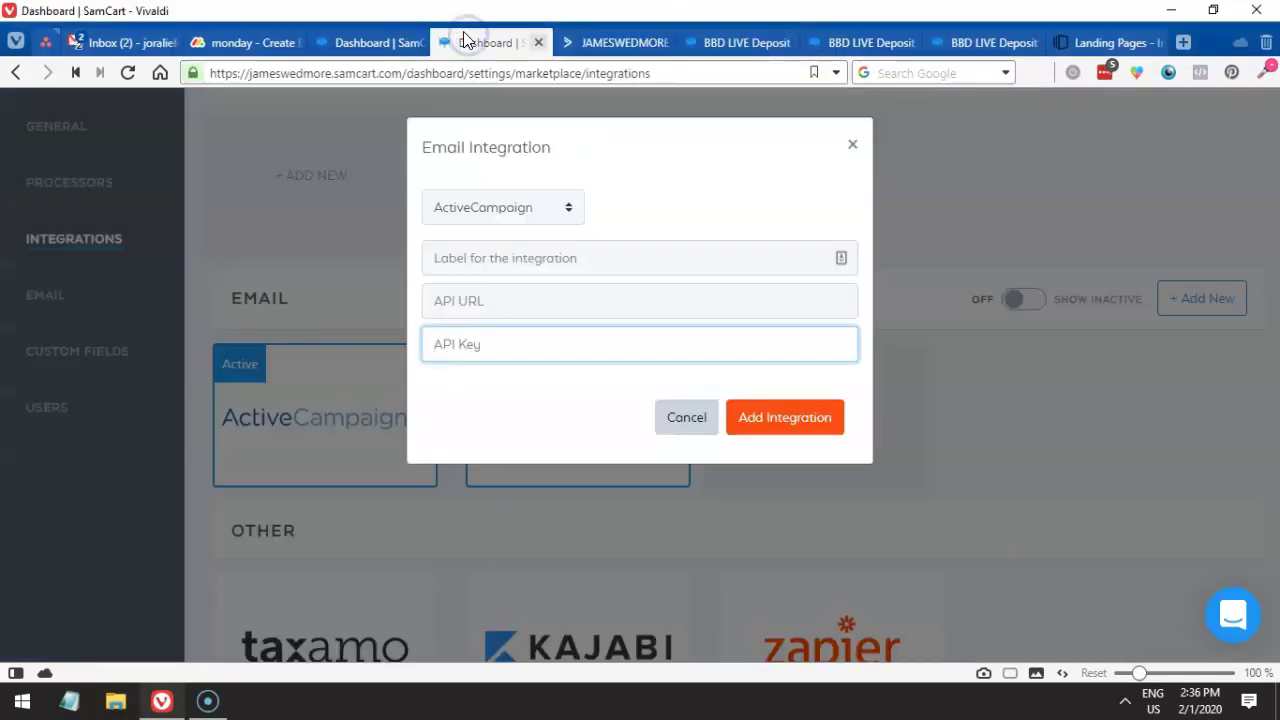
- Dismiss the email integration form, close the extra dashboard tab, and keep Main House List
{"action": "left_click", "coordinate": [849, 143]}
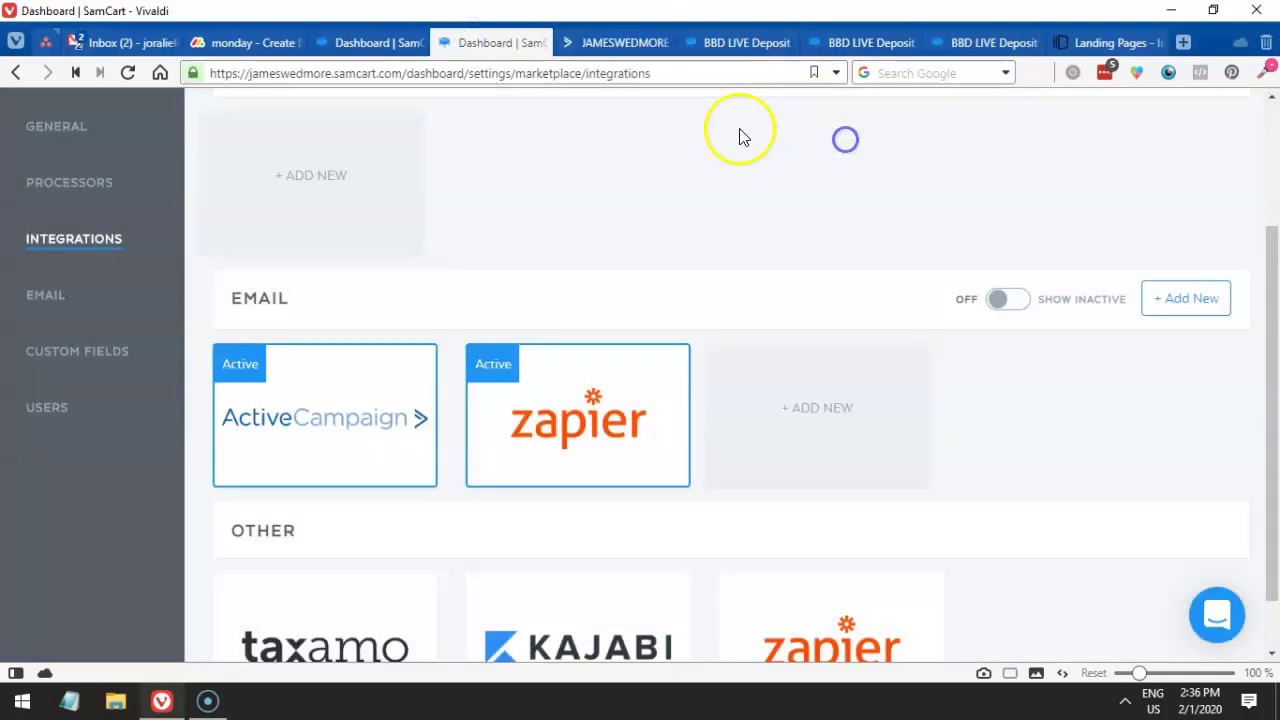
{"action": "left_click", "coordinate": [539, 43]}
{"action": "left_click", "coordinate": [380, 42]}
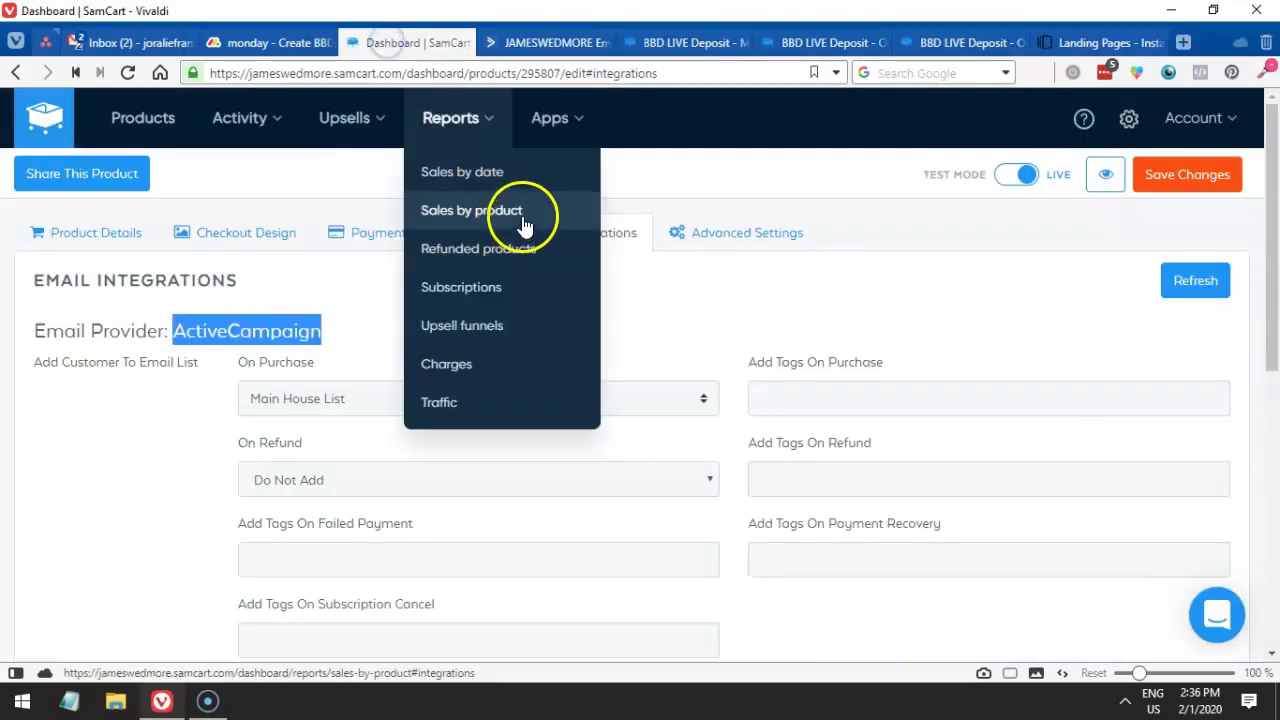
{"action": "left_click", "coordinate": [335, 390]}
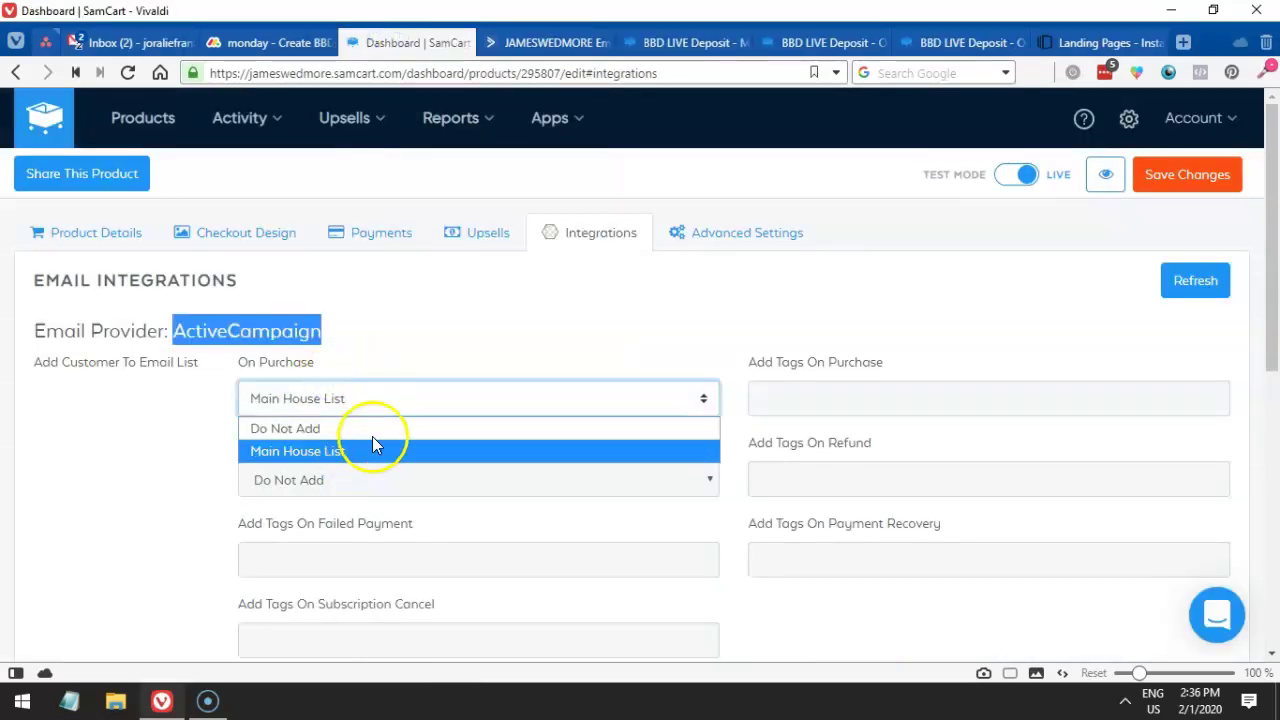
{"action": "left_click", "coordinate": [440, 449]}
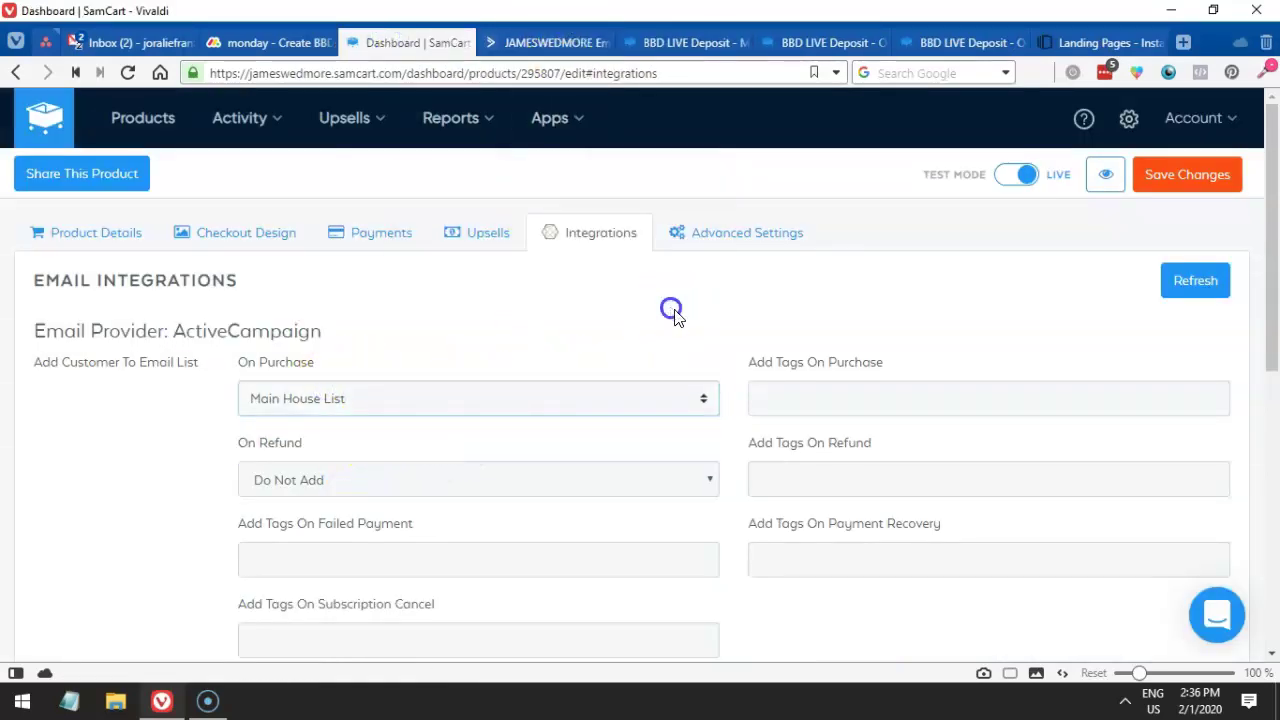
- Paste 'BBD LIVE May 2020 $100 Registration Deposit' from the monday.com task into Add Tags On Purchase
{"action": "left_click", "coordinate": [785, 408]}
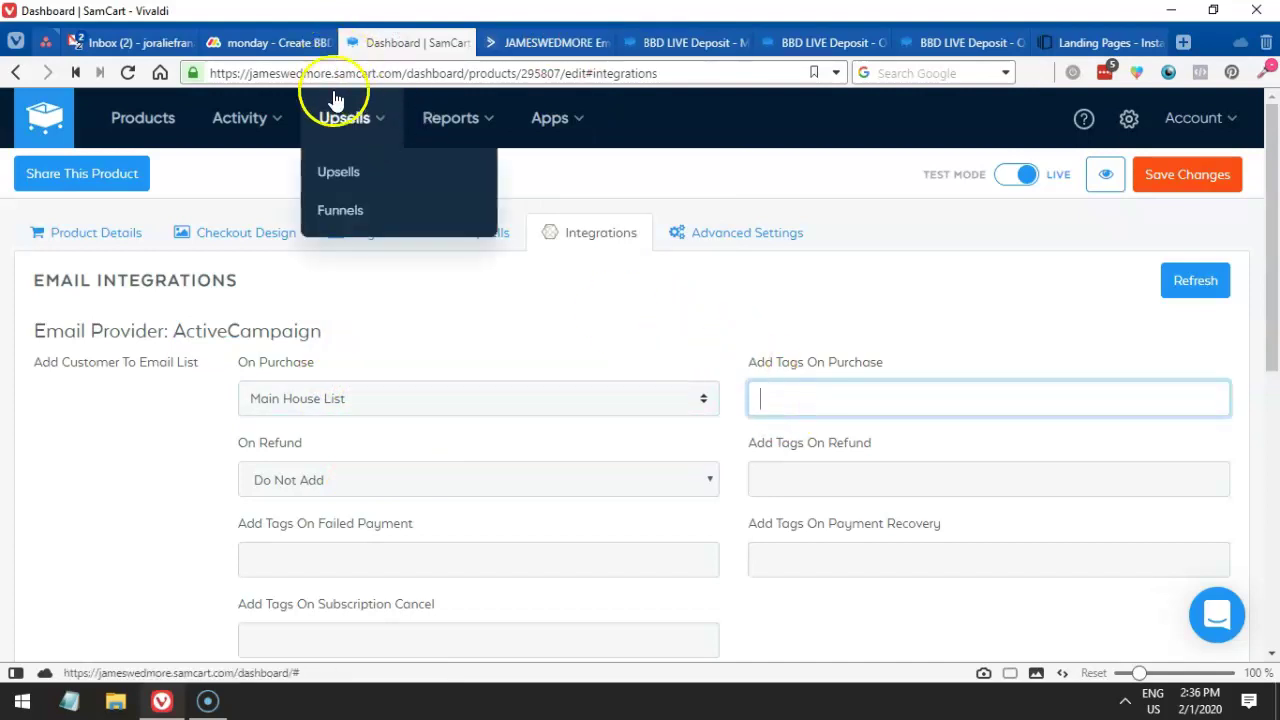
{"action": "left_click", "coordinate": [270, 43]}
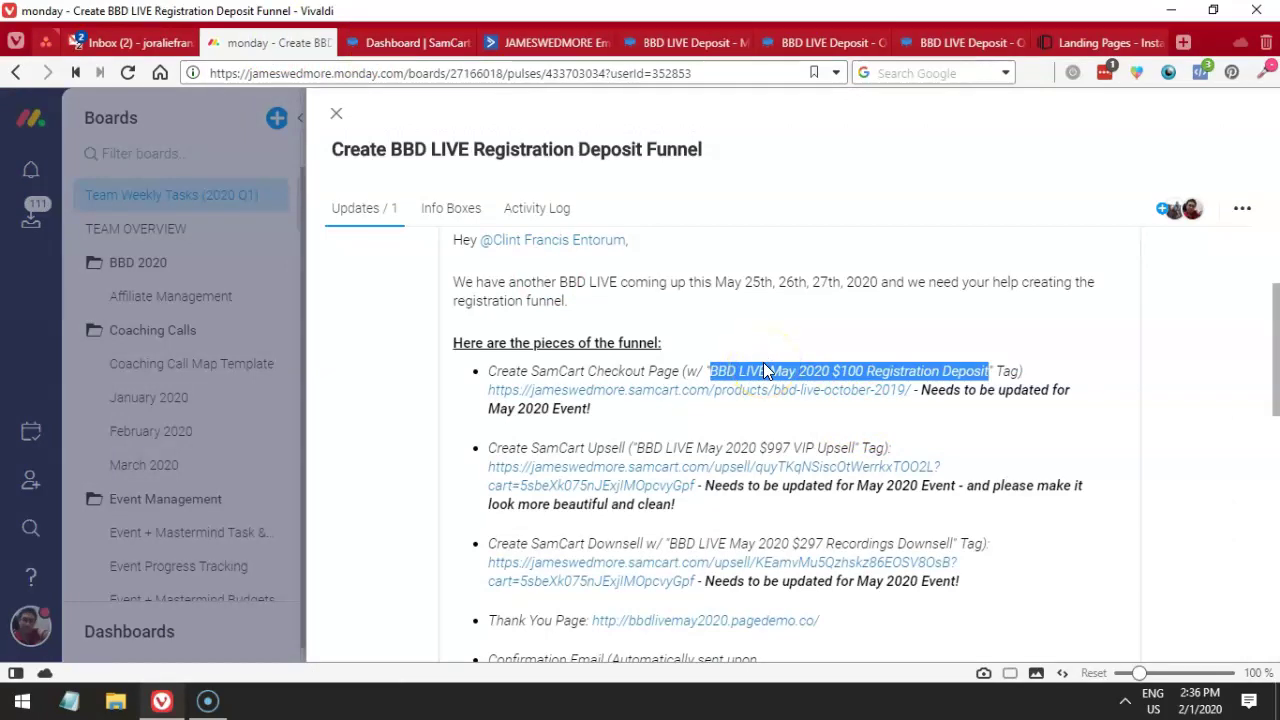
{"action": "left_click", "coordinate": [414, 42]}
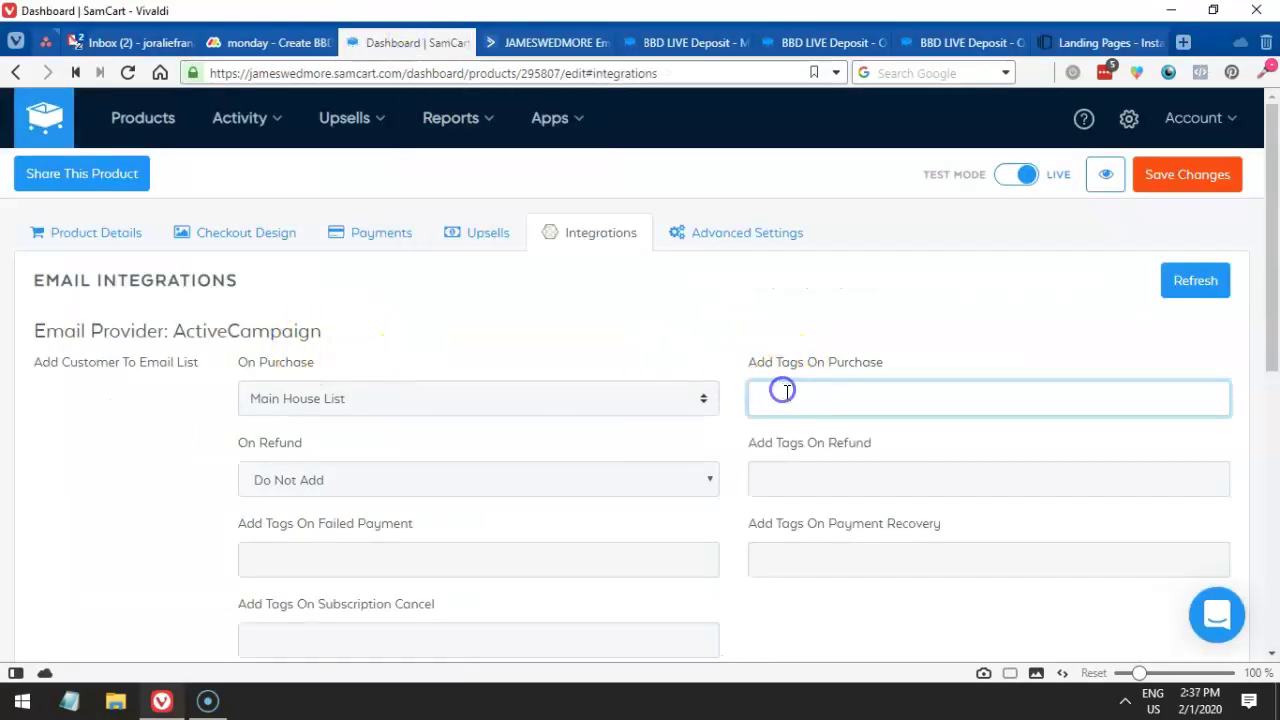
{"action": "type", "text": "BBD LIVE May 2020 $100 Registration Deposit"}
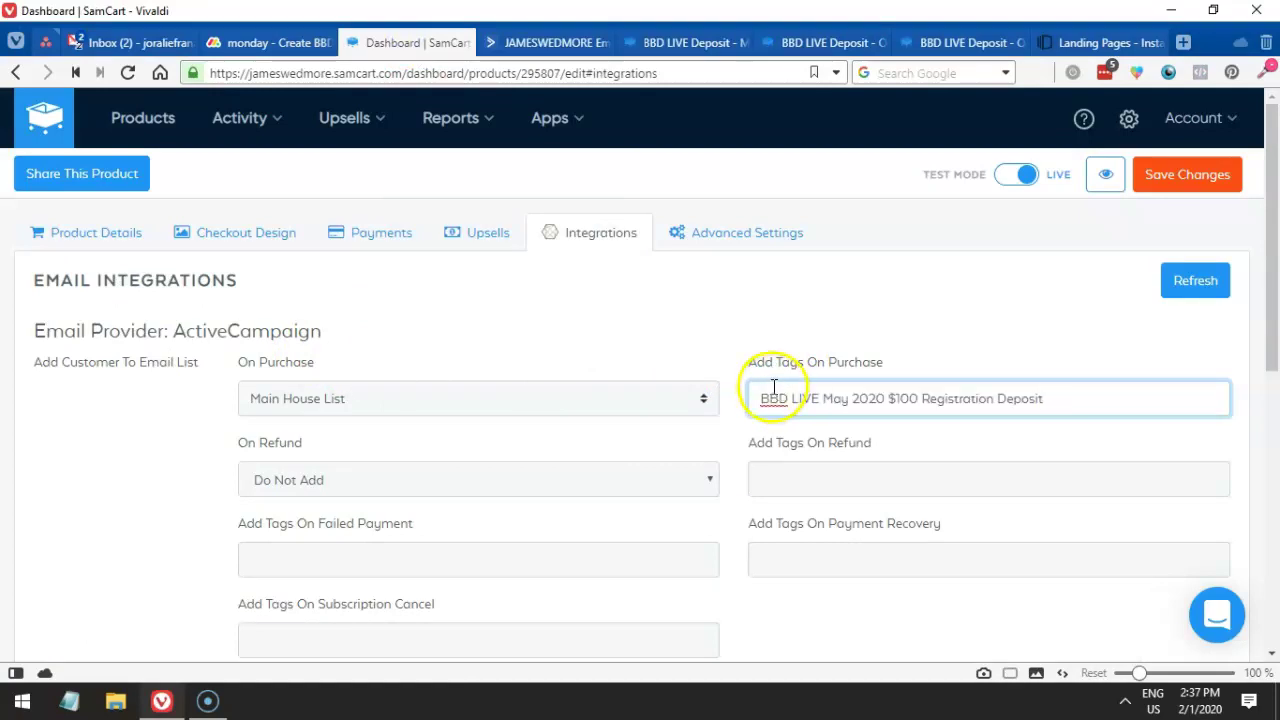
{"action": "triple_click", "coordinate": [955, 395]}
{"action": "key", "text": "ctrl+c"}
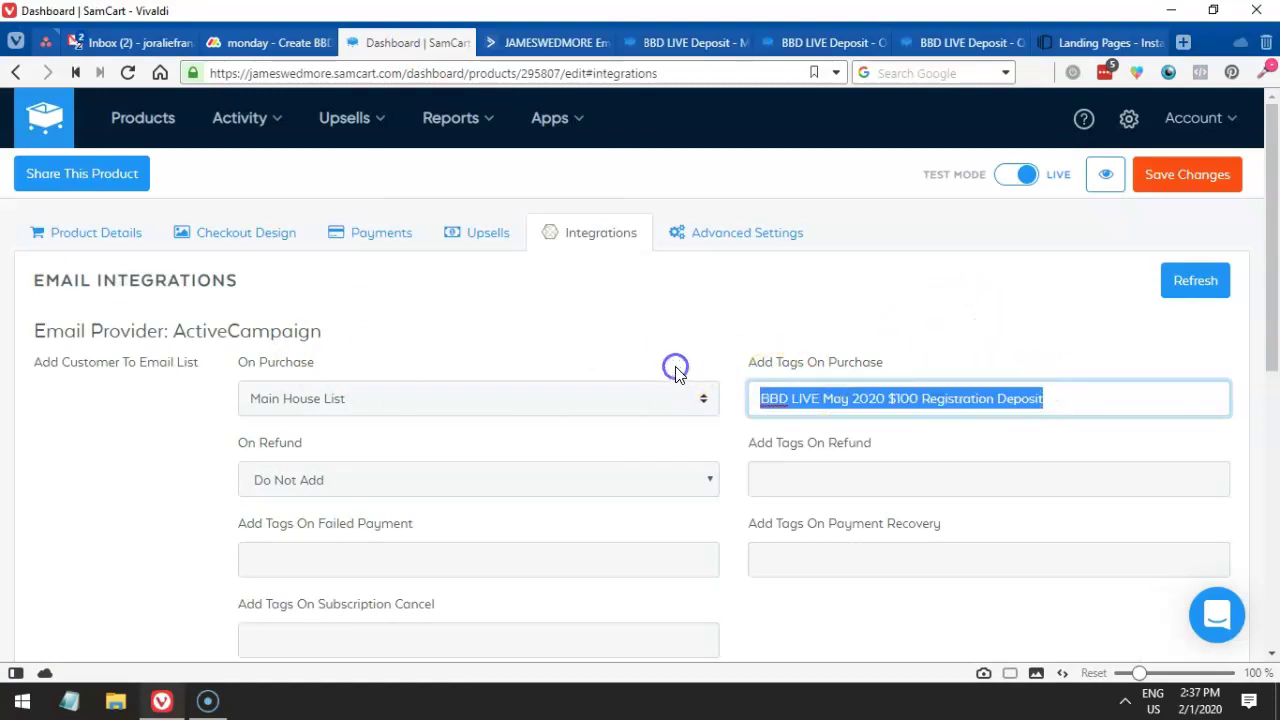
{"action": "type", "text": "as"}
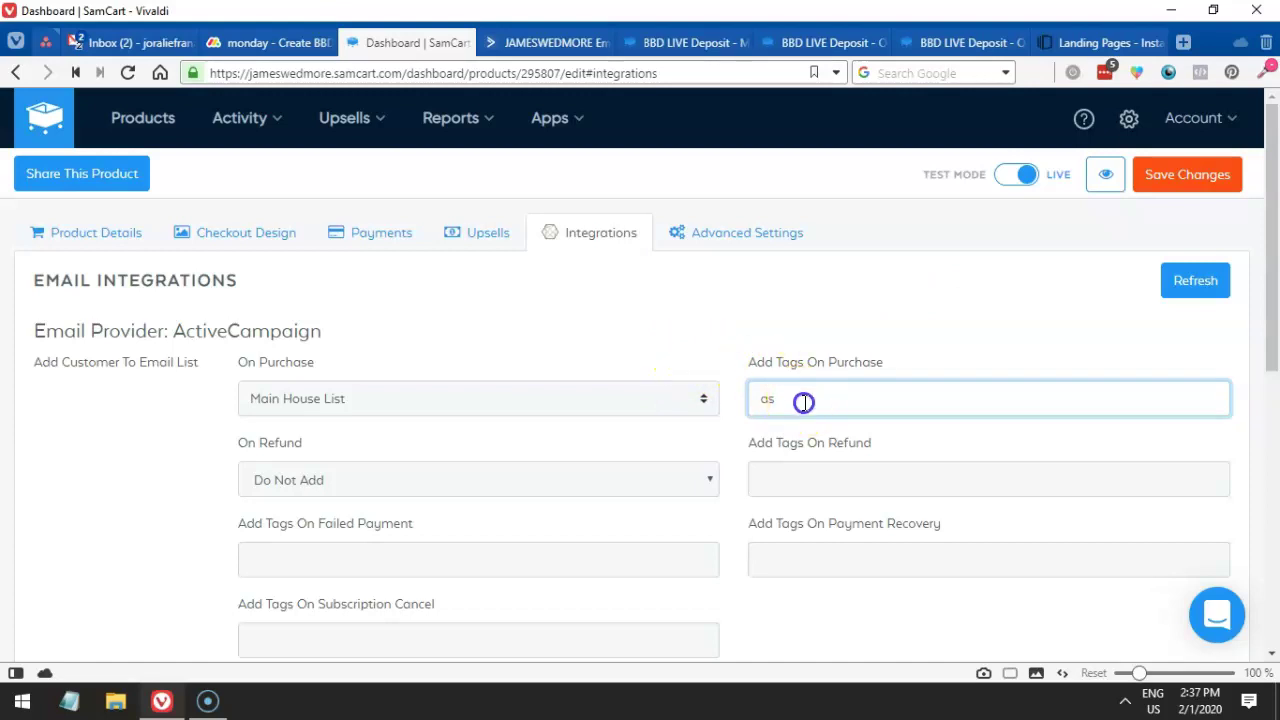
{"action": "key", "text": "ctrl+a"}
{"action": "left_click", "coordinate": [811, 389]}
{"action": "key", "text": "ctrl+a"}
{"action": "key", "text": "ctrl+v"}
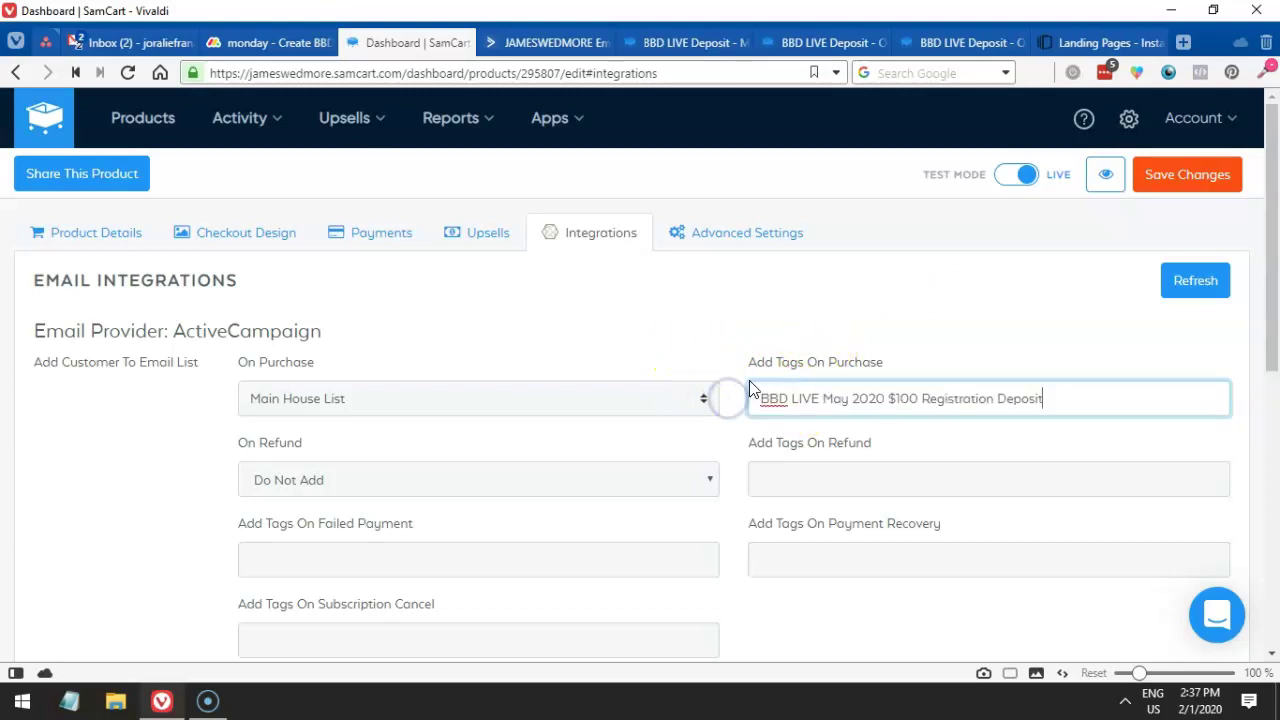
- Refresh the ActiveCampaign data, verify the pasted tag text, and save the changes
{"action": "left_click", "coordinate": [1183, 289]}
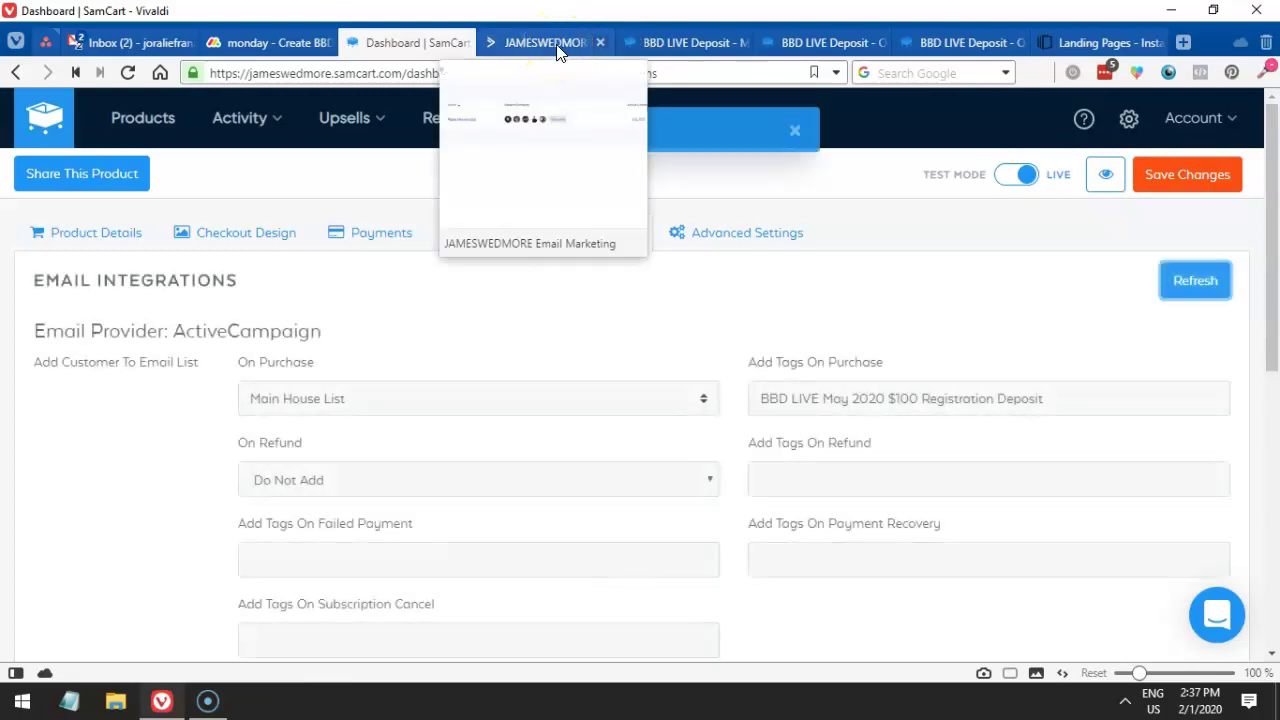
{"action": "left_click_drag", "start_coordinate": [1050, 397], "coordinate": [728, 398]}
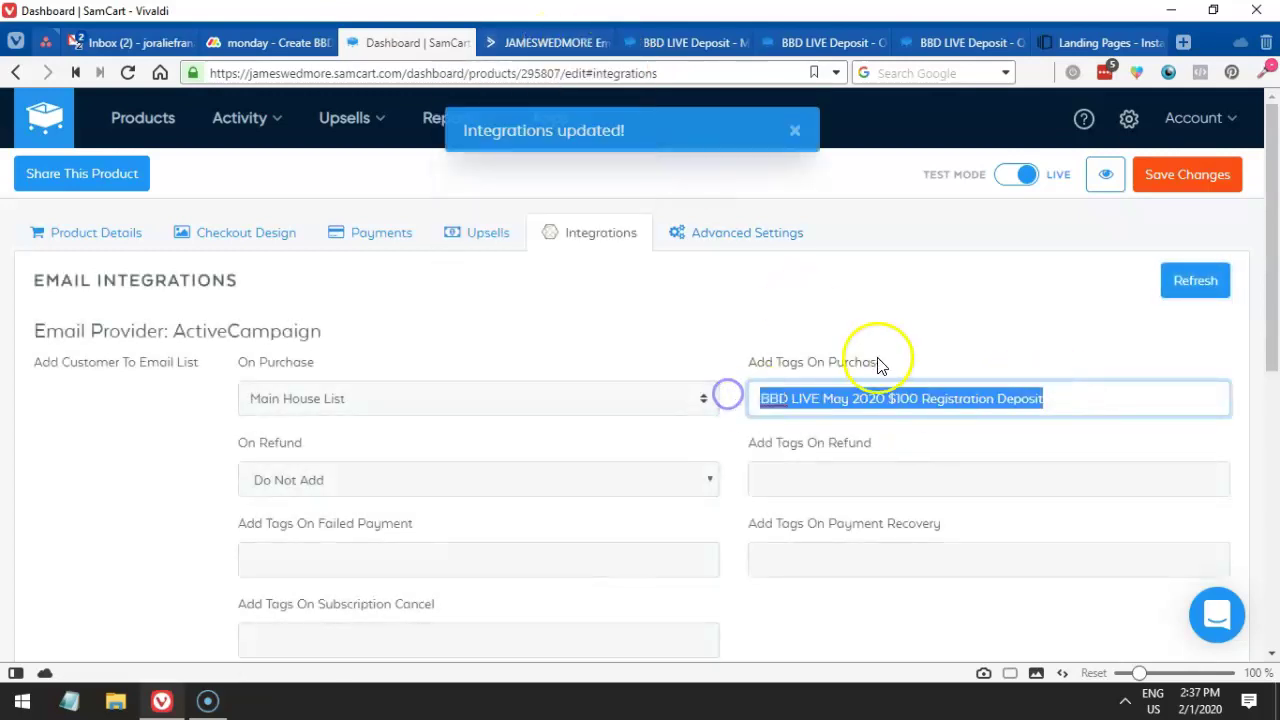
{"action": "left_click", "coordinate": [920, 396]}
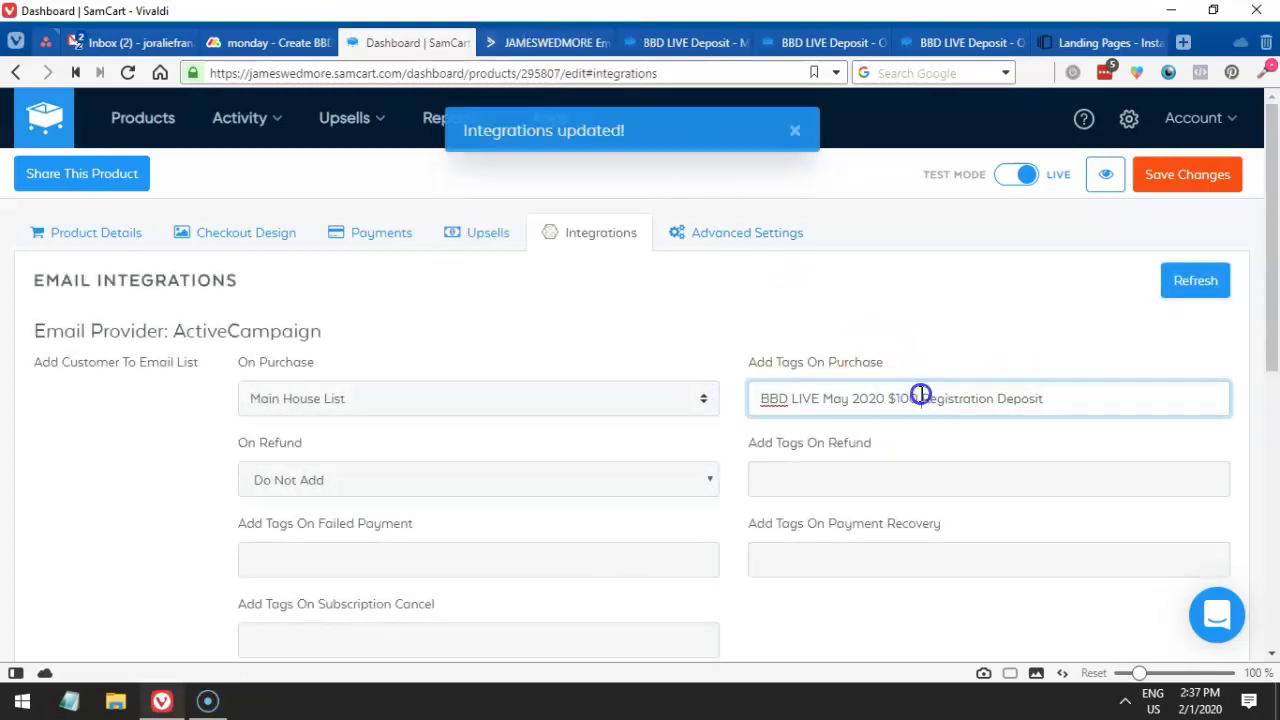
{"action": "left_click_drag", "start_coordinate": [1051, 404], "coordinate": [723, 400]}
{"action": "left_click", "coordinate": [1064, 397]}
{"action": "left_click_drag", "start_coordinate": [1064, 397], "coordinate": [626, 397]}
{"action": "left_click", "coordinate": [625, 401]}
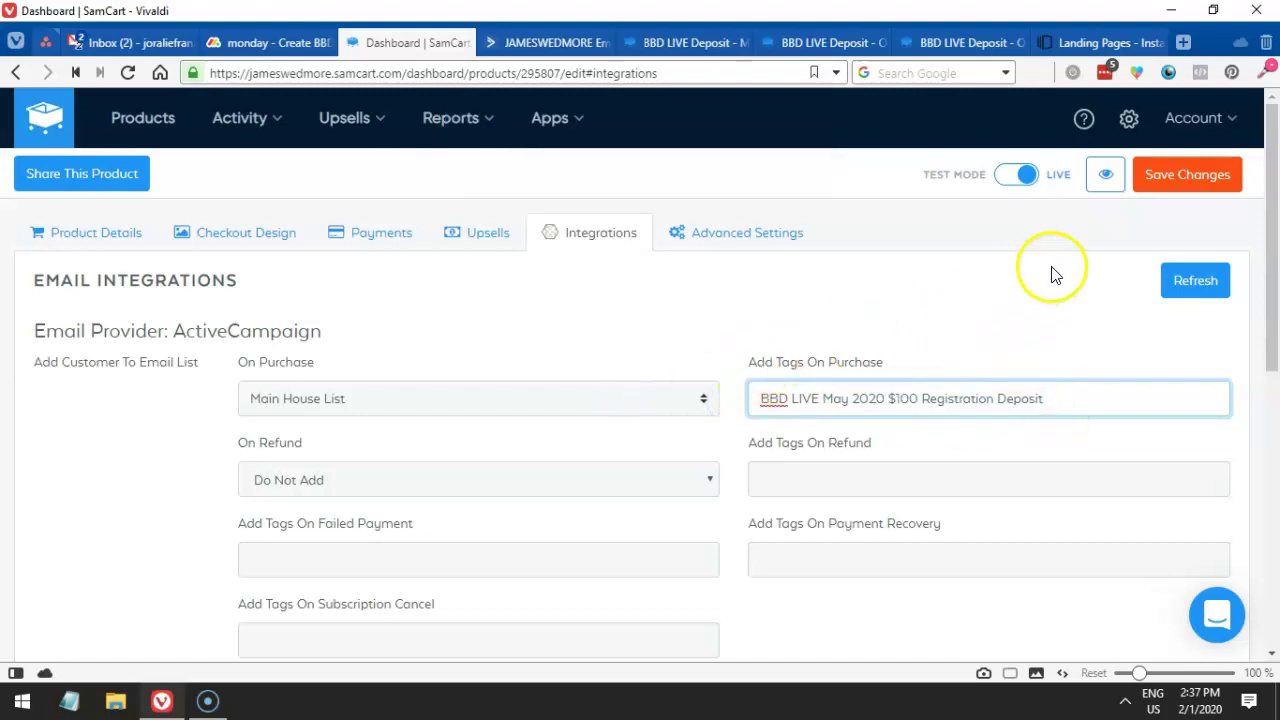
{"action": "left_click", "coordinate": [1155, 180]}
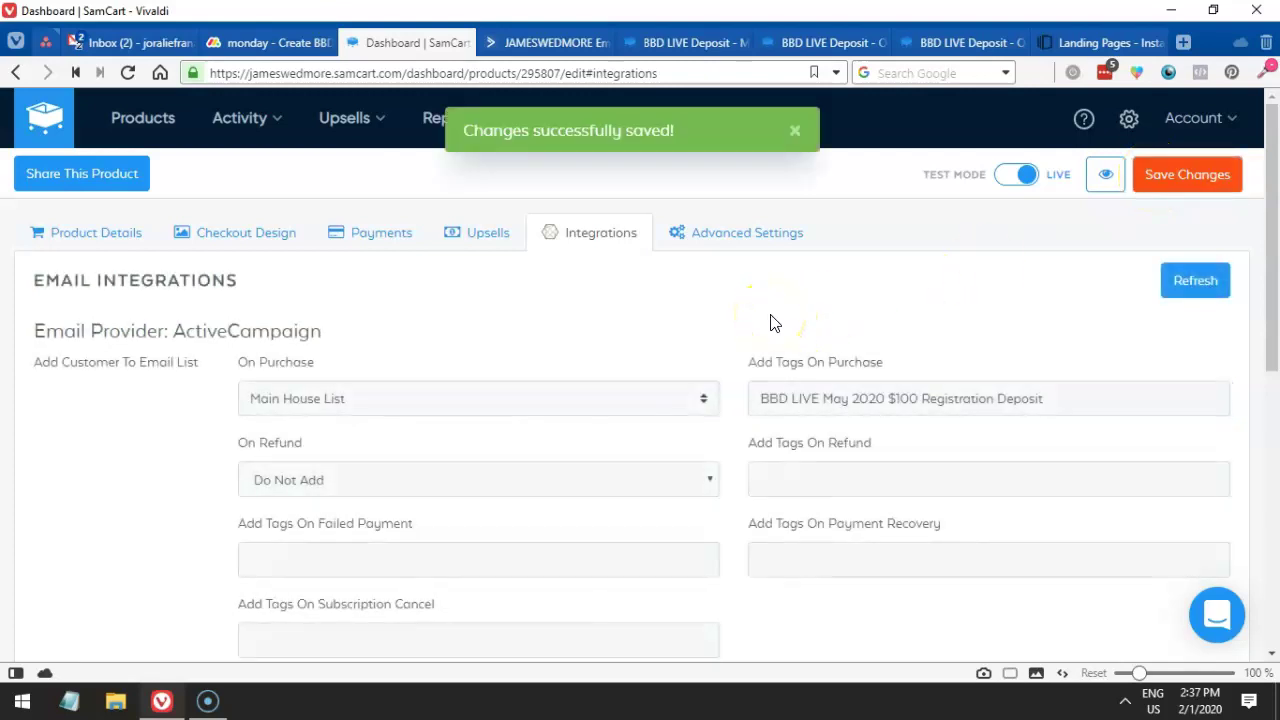
{"action": "left_click", "coordinate": [800, 402]}
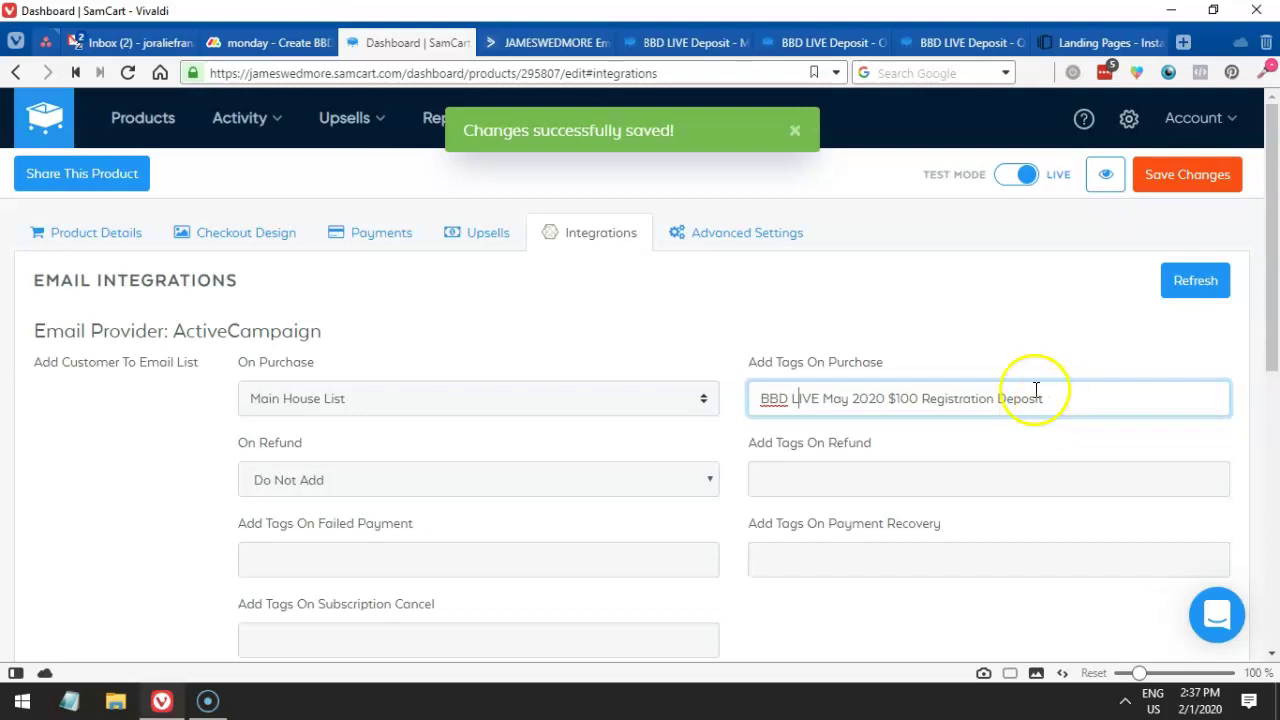
{"action": "left_click", "coordinate": [543, 50]}
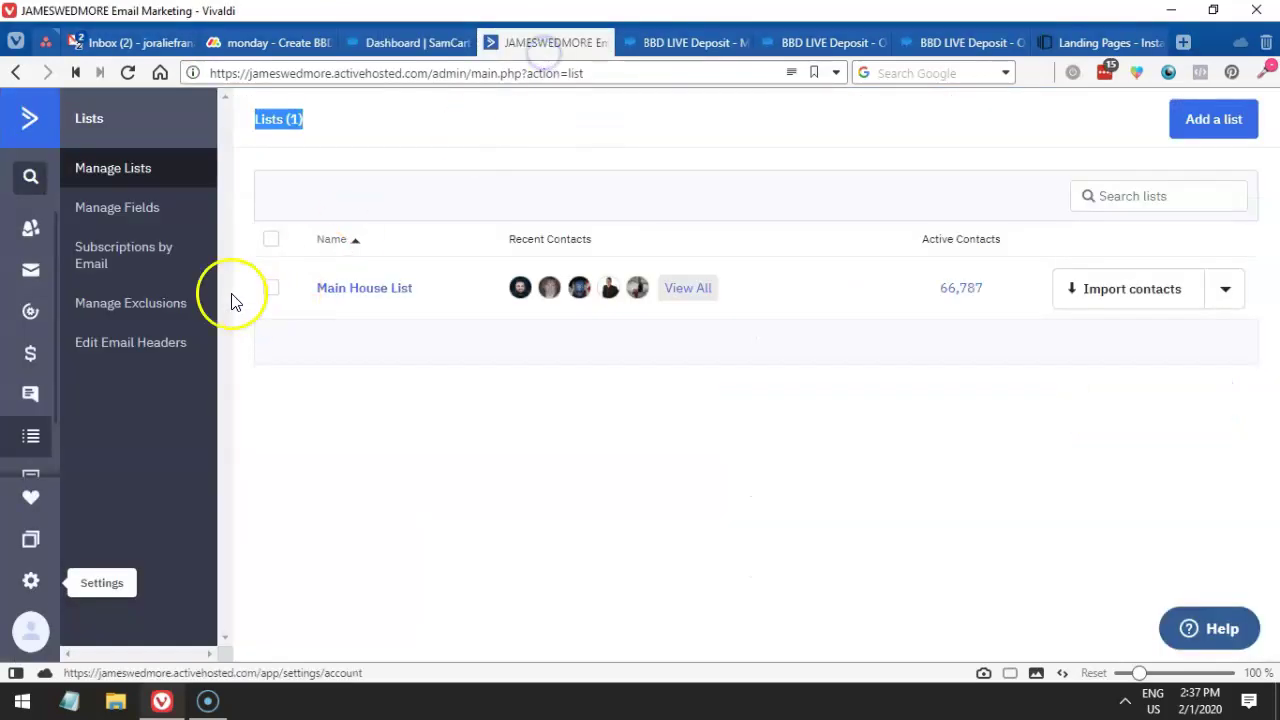
{"action": "left_click", "coordinate": [30, 229]}
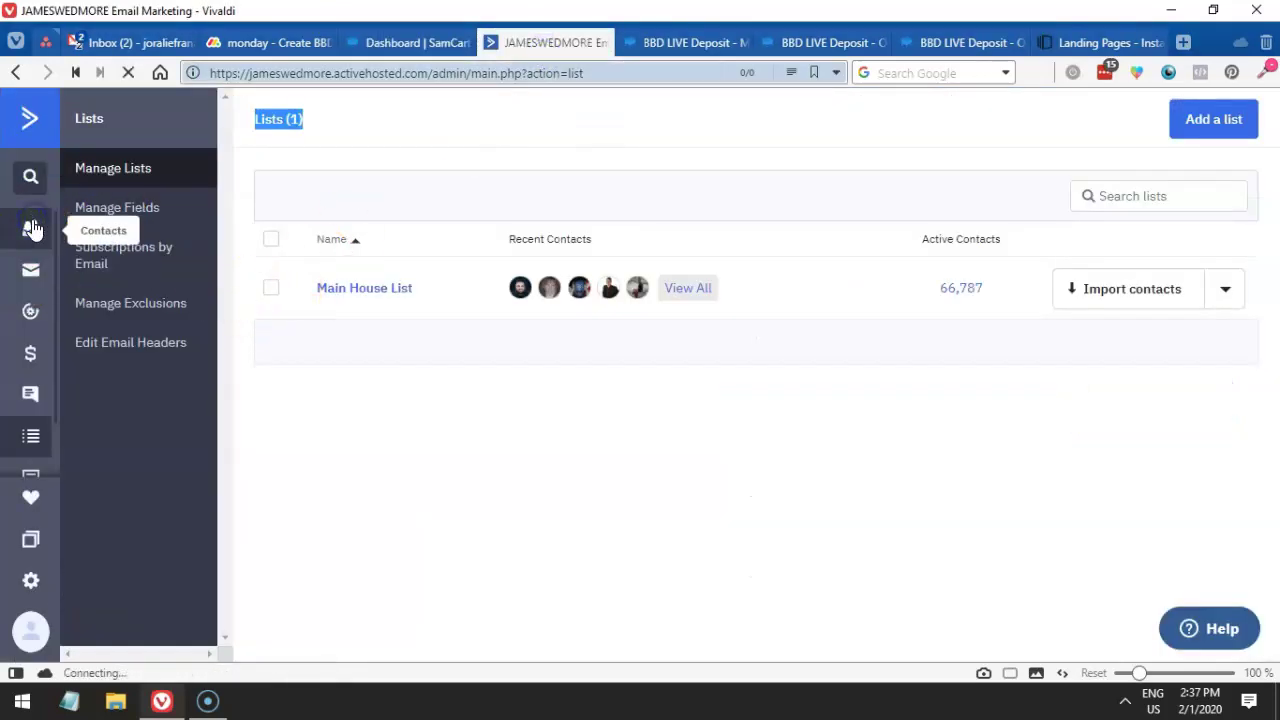
{"action": "left_click", "coordinate": [410, 42]}
{"action": "left_click_drag", "start_coordinate": [1082, 399], "coordinate": [708, 390]}
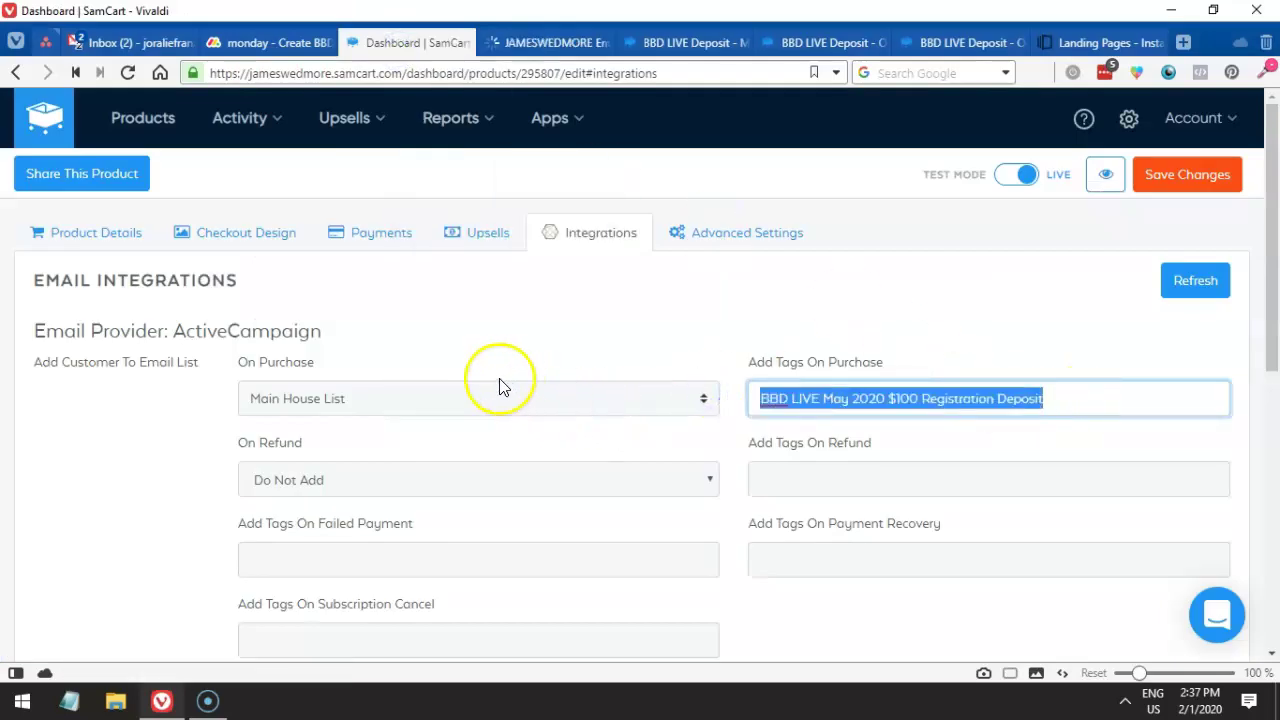
{"action": "scroll", "coordinate": [794, 380], "scroll_direction": "down", "scroll_amount": 5}
{"action": "scroll", "coordinate": [794, 380], "scroll_direction": "up", "scroll_amount": 5}
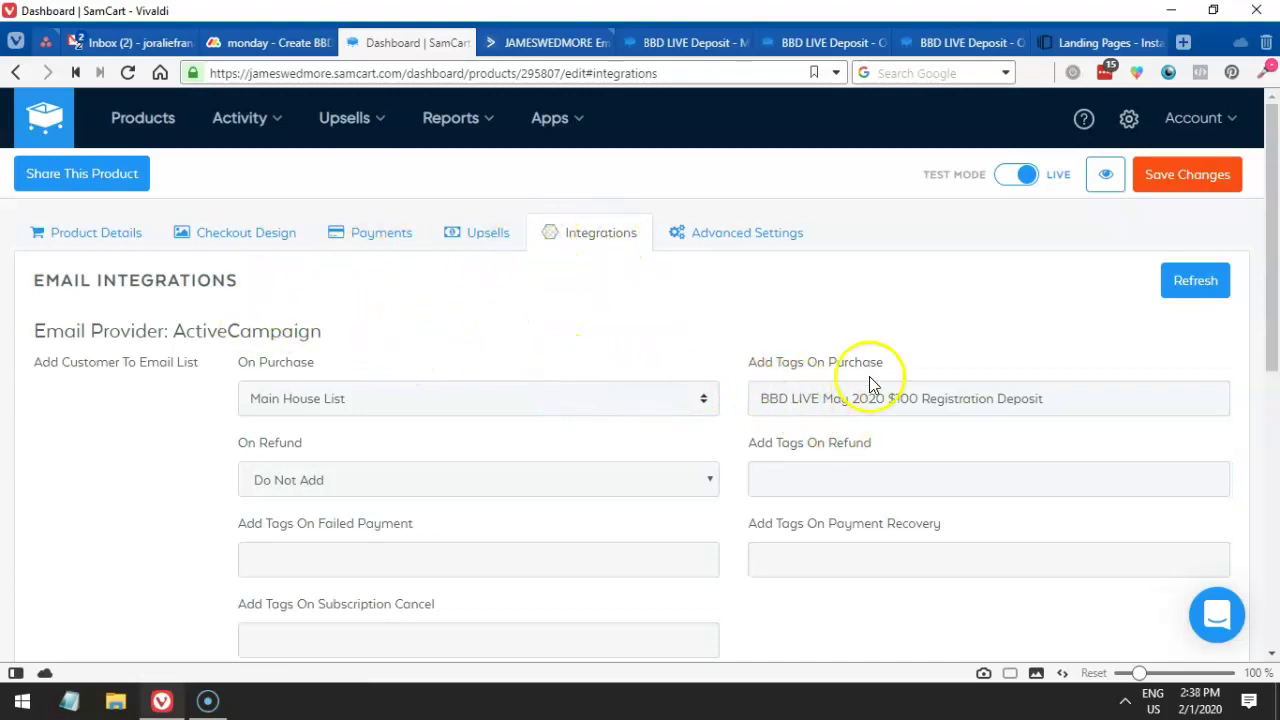
{"action": "left_click_drag", "start_coordinate": [1057, 394], "coordinate": [560, 394]}
{"action": "left_click", "coordinate": [810, 475]}
{"action": "left_click", "coordinate": [514, 468]}
{"action": "left_click", "coordinate": [709, 477]}
{"action": "left_click", "coordinate": [803, 474]}
{"action": "scroll", "coordinate": [803, 474], "scroll_direction": "down", "scroll_amount": 1}
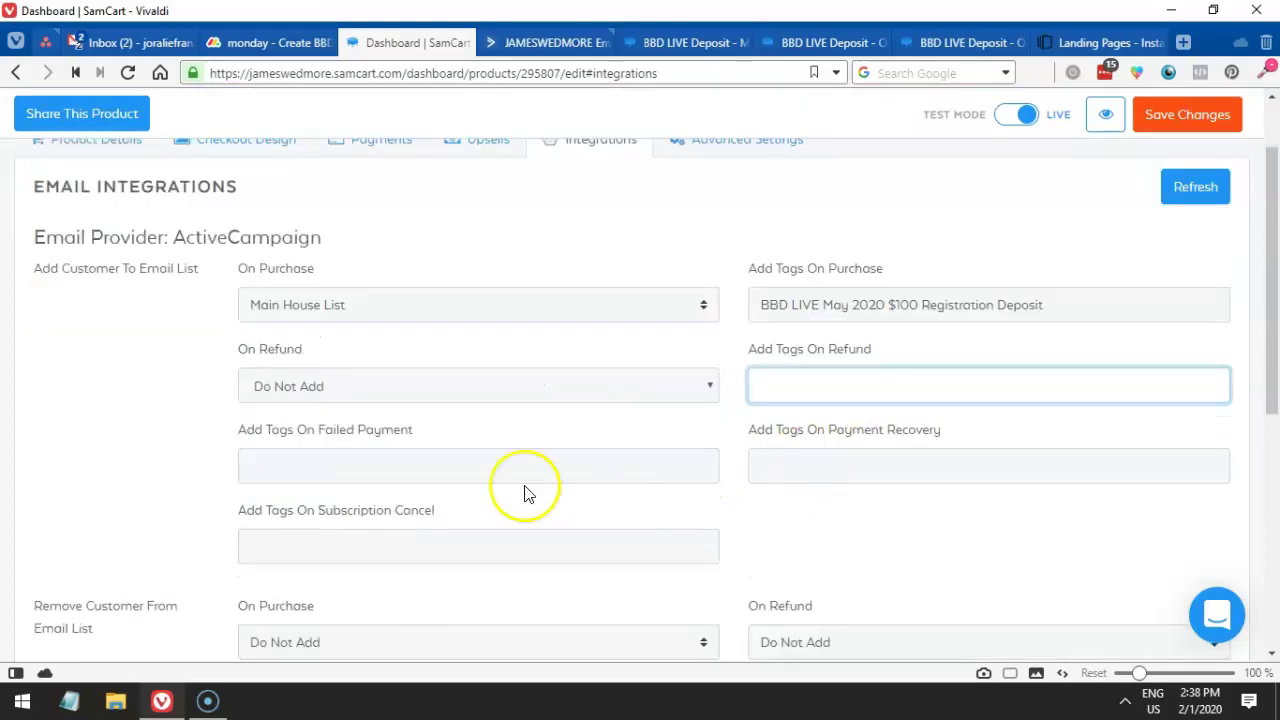
{"action": "left_click", "coordinate": [389, 540]}
{"action": "scroll", "coordinate": [500, 500], "scroll_direction": "down", "scroll_amount": 3}
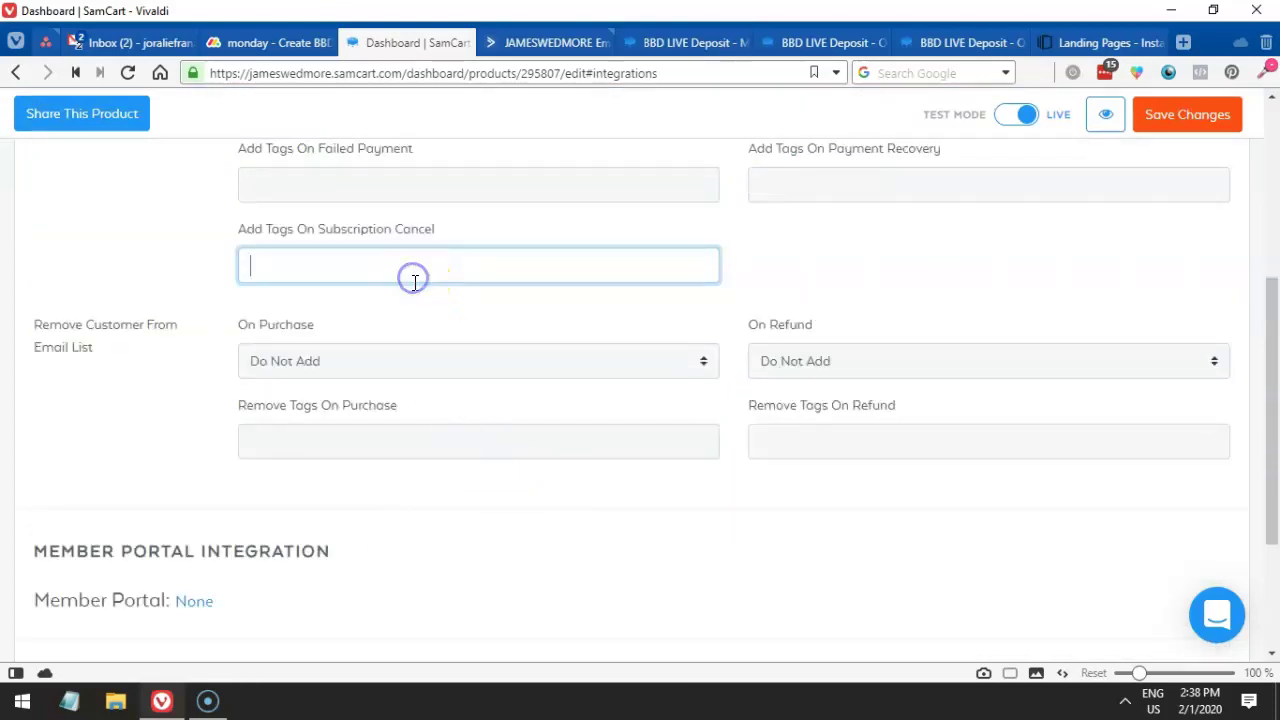
{"action": "scroll", "coordinate": [421, 305], "scroll_direction": "up", "scroll_amount": 1}
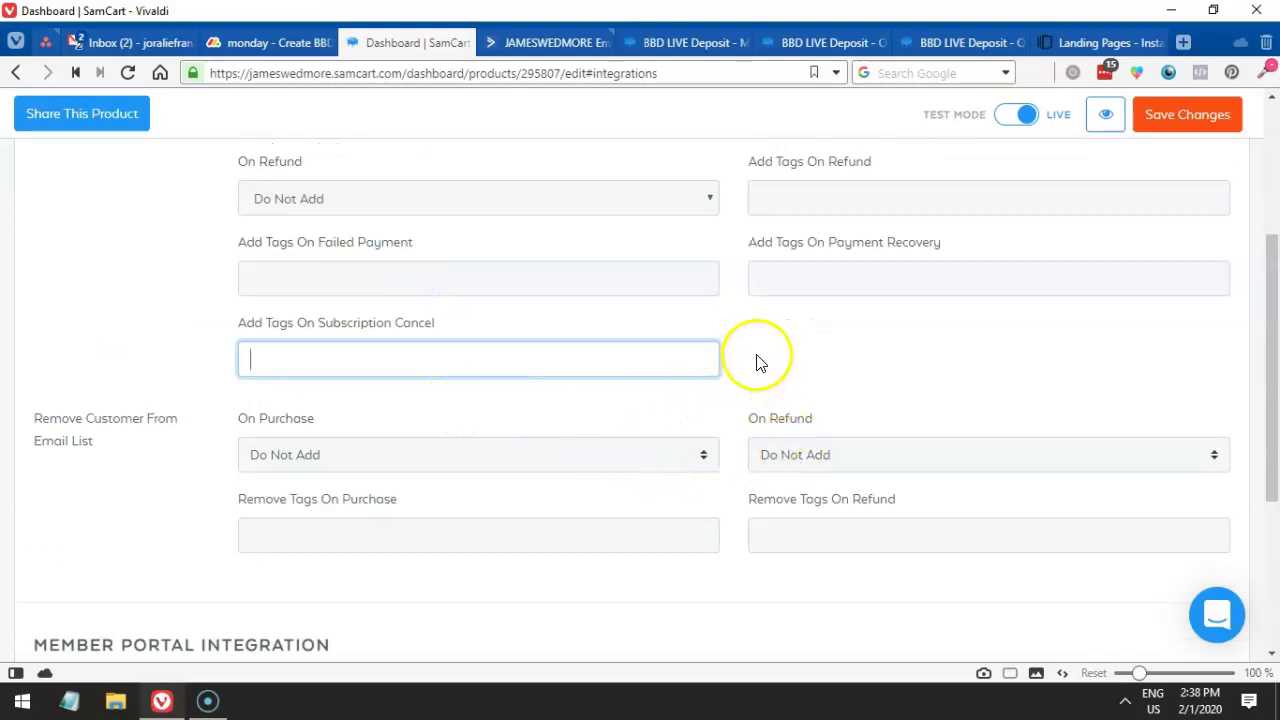
{"action": "scroll", "coordinate": [757, 362], "scroll_direction": "up", "scroll_amount": 2}
{"action": "left_click", "coordinate": [837, 382]}
{"action": "left_click", "coordinate": [782, 468]}
{"action": "left_click", "coordinate": [524, 545]}
{"action": "left_click", "coordinate": [840, 386]}
{"action": "left_click", "coordinate": [786, 474]}
{"action": "left_click", "coordinate": [592, 533]}
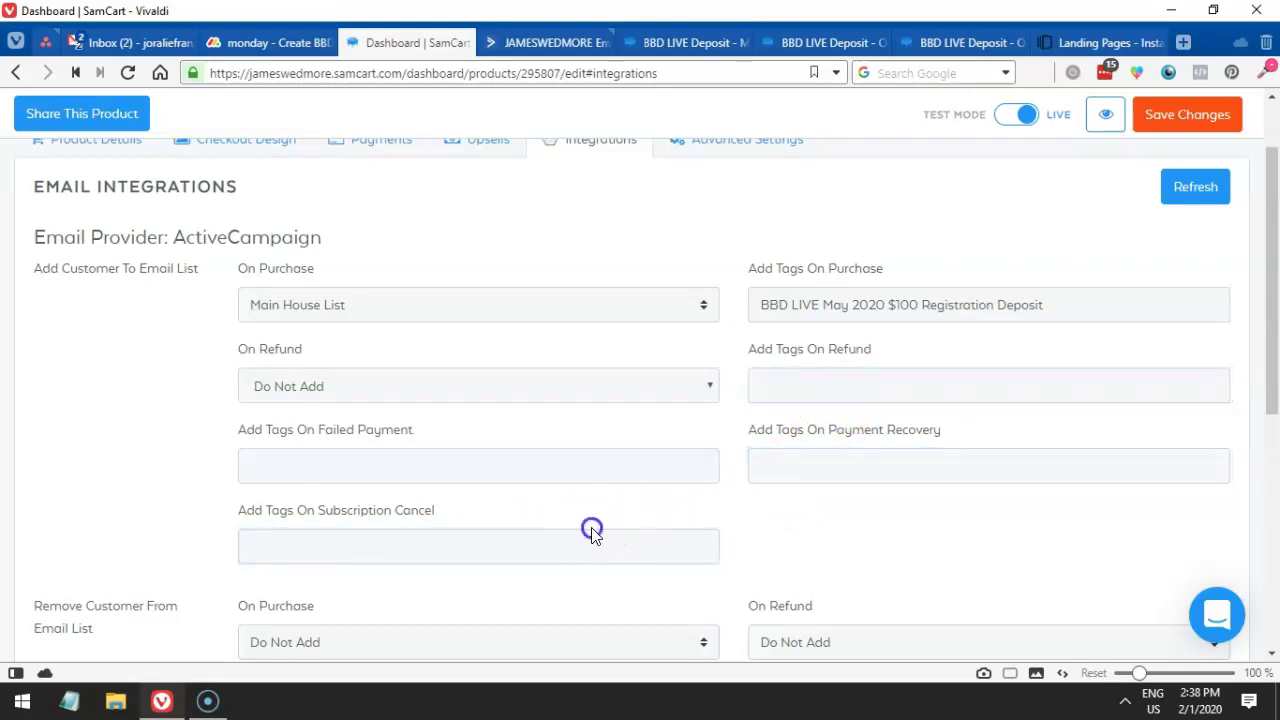
{"action": "left_click", "coordinate": [781, 386]}
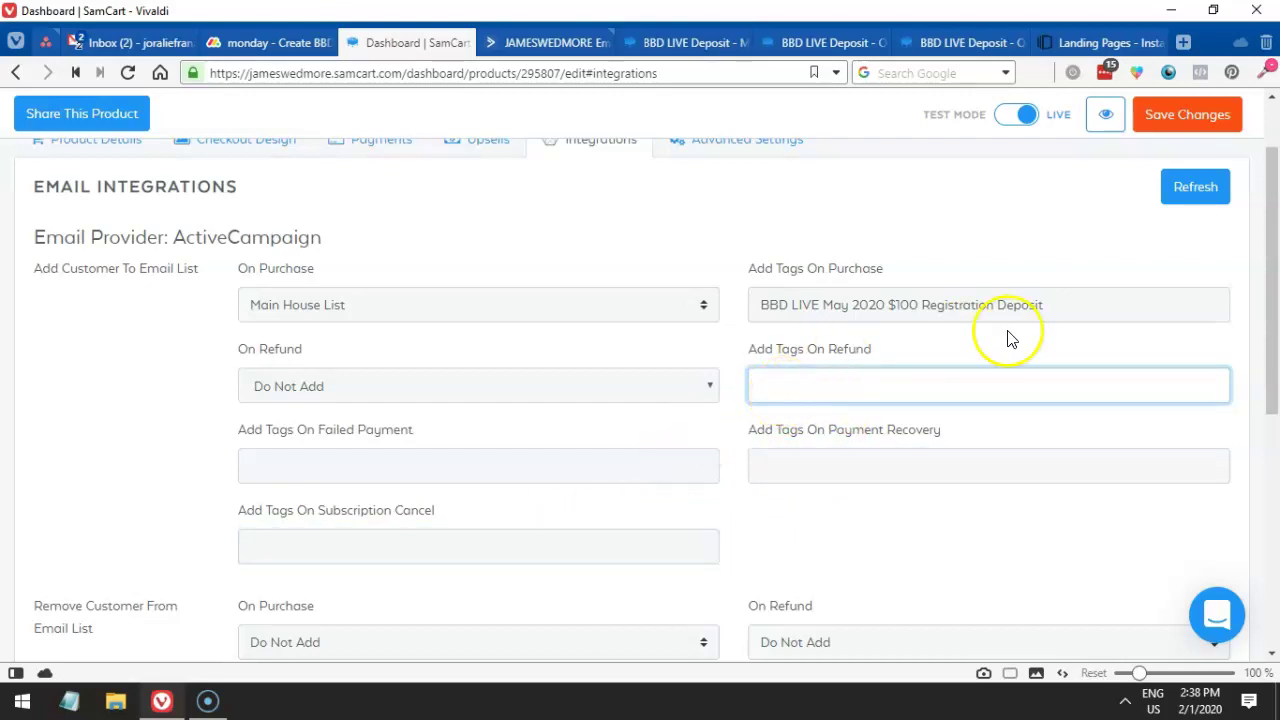
{"action": "left_click_drag", "start_coordinate": [1046, 304], "coordinate": [619, 319]}
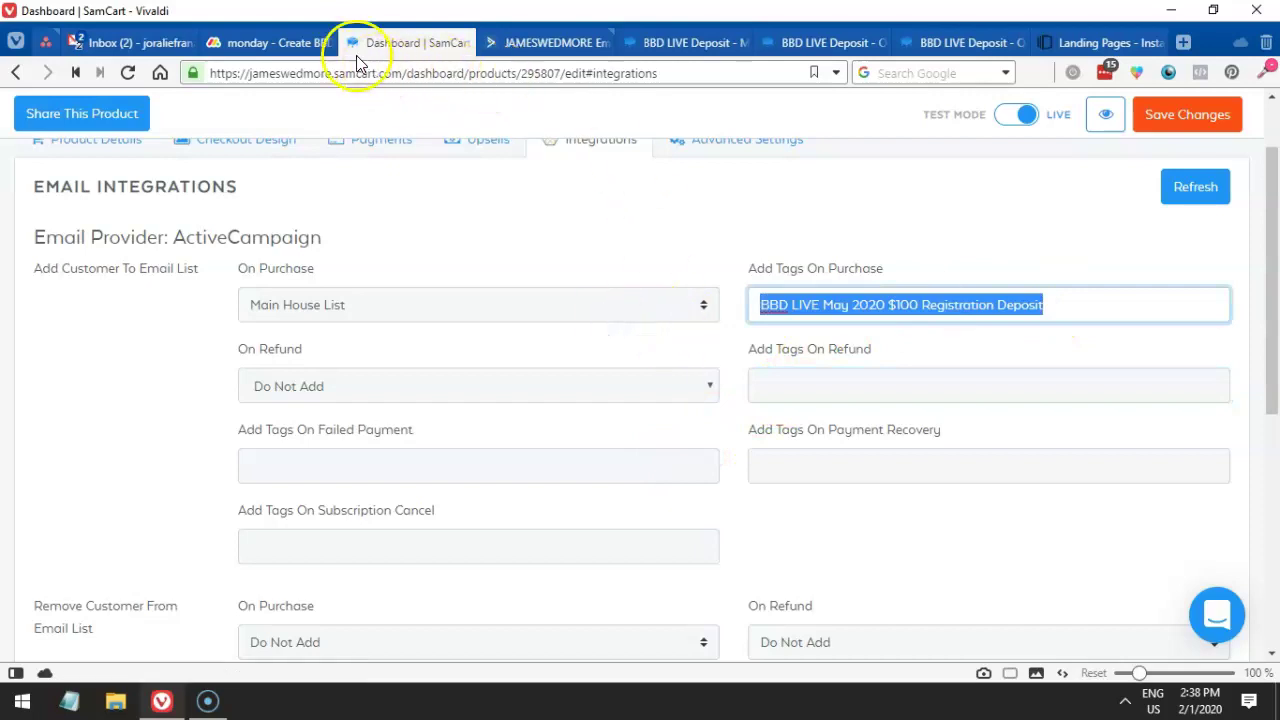
- Compare the purchase tag against the upsell tag line in the monday.com task
{"action": "left_click", "coordinate": [263, 42]}
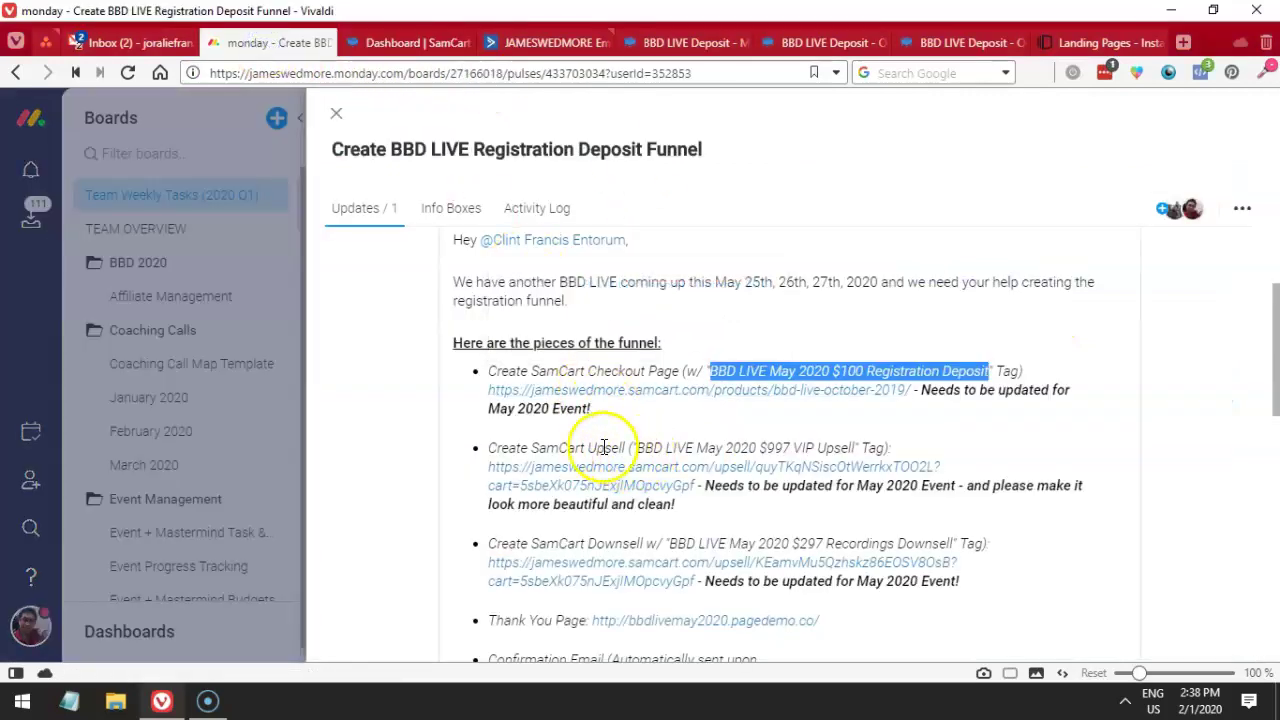
{"action": "left_click_drag", "start_coordinate": [586, 447], "coordinate": [828, 444]}
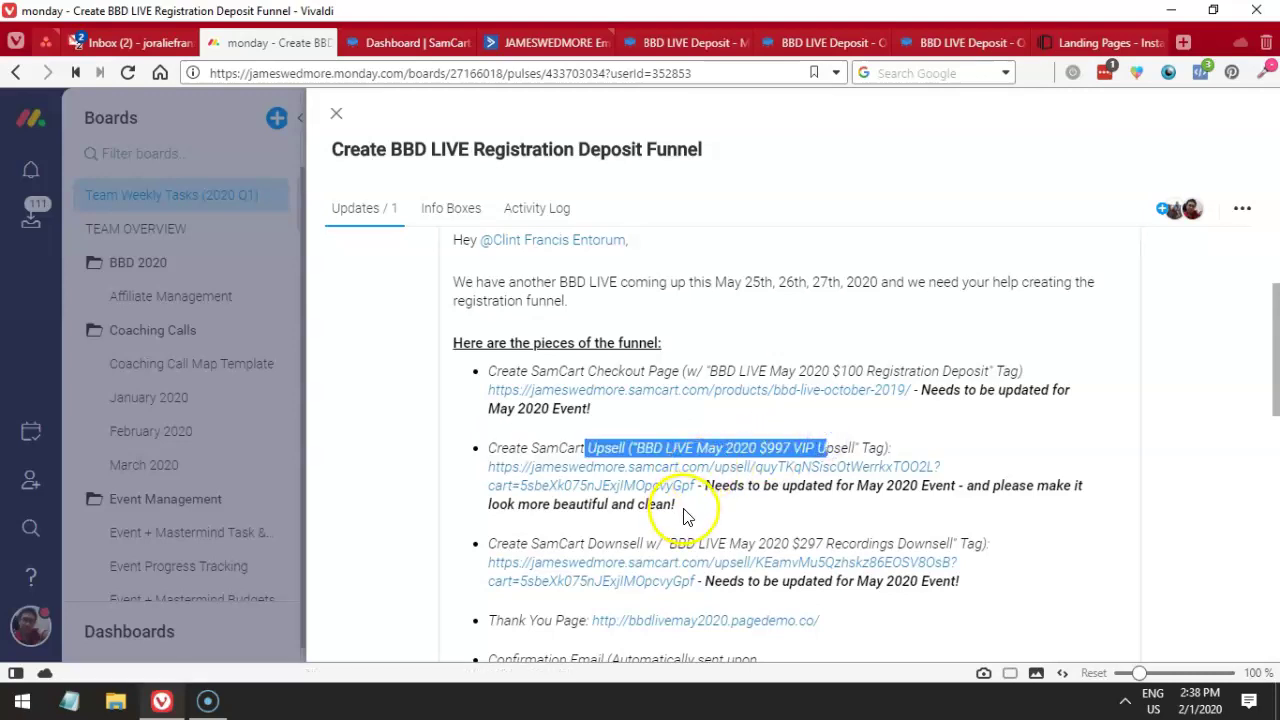
{"action": "left_click", "coordinate": [395, 43]}
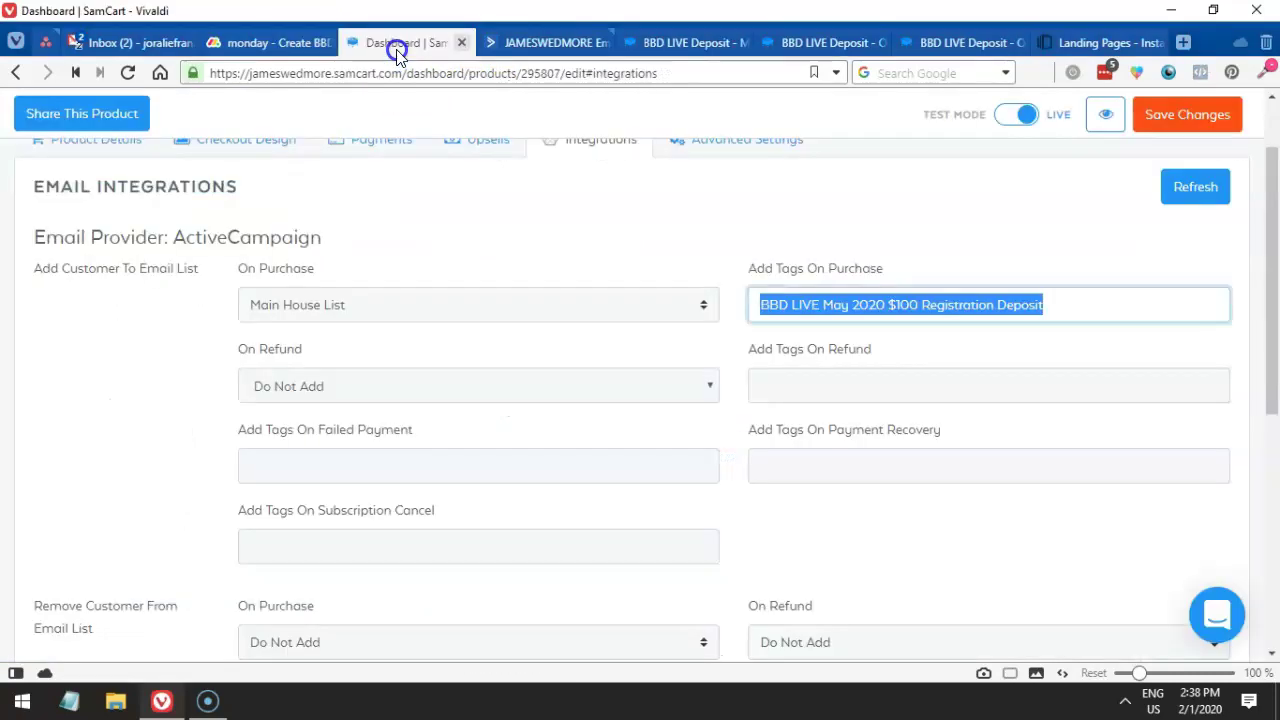
{"action": "left_click", "coordinate": [660, 234]}
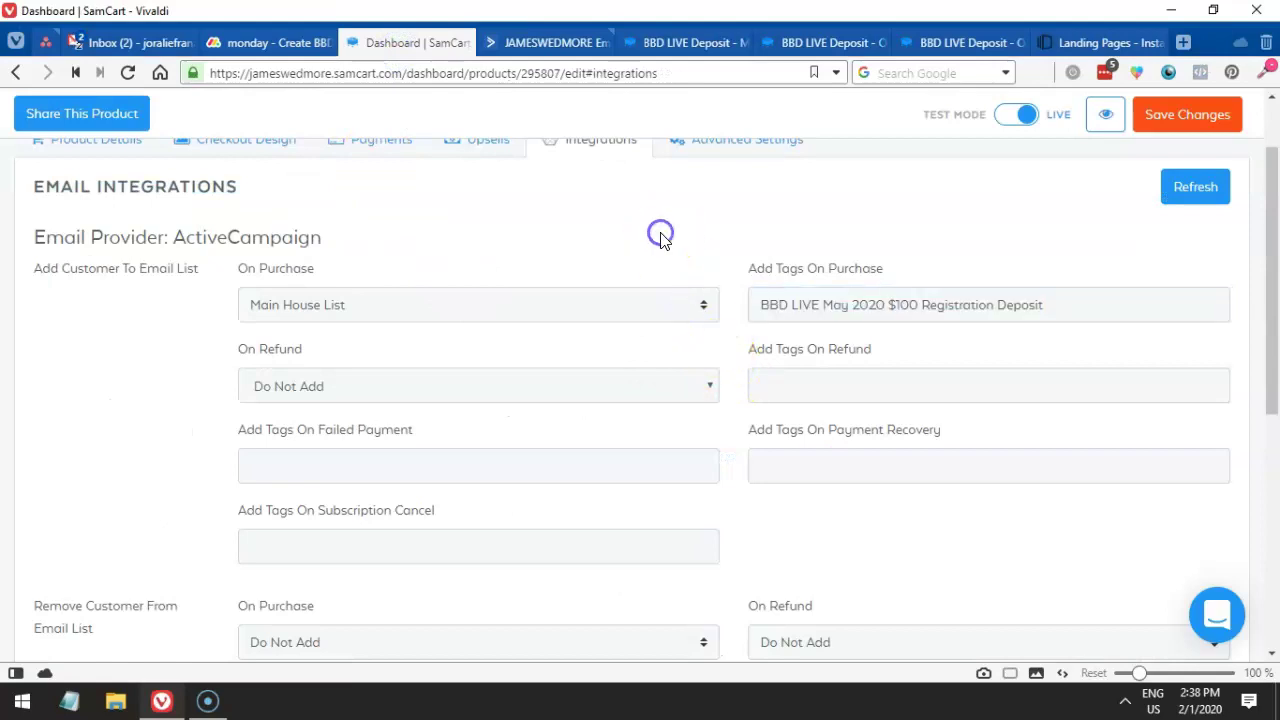
- Save the integration settings and preview the product's checkout page
{"action": "left_click", "coordinate": [1186, 114]}
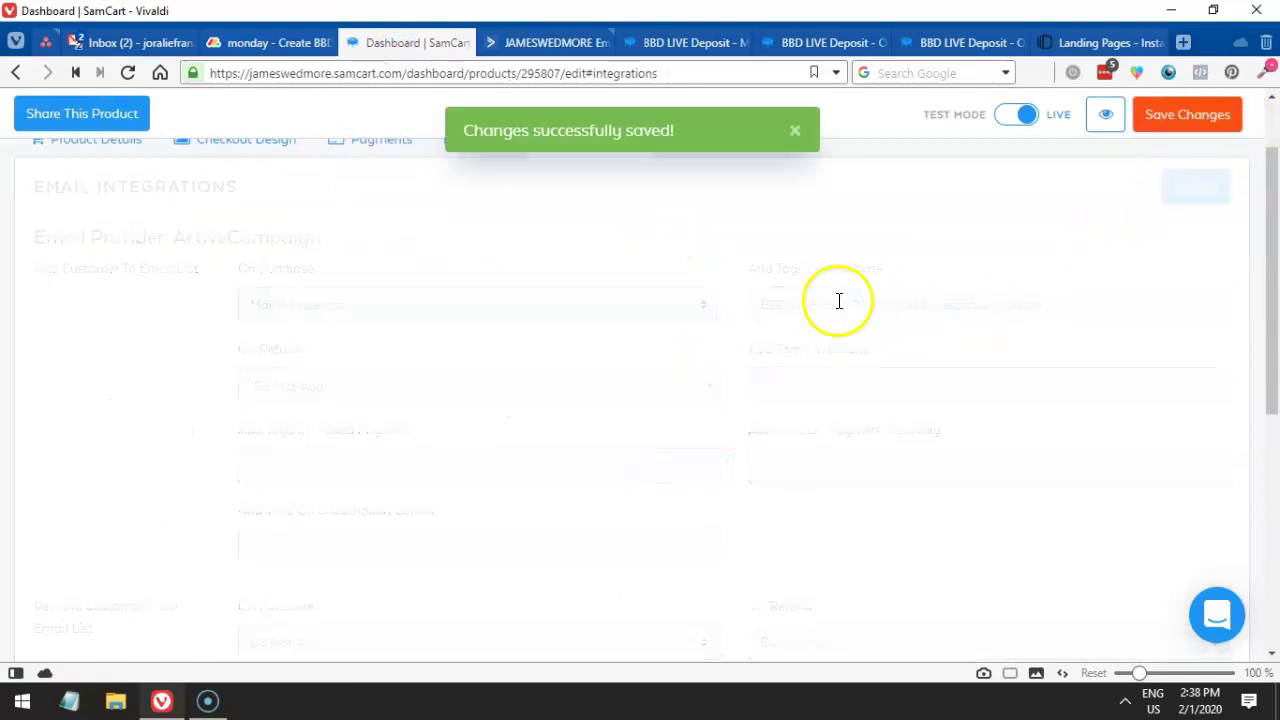
{"action": "scroll", "coordinate": [850, 302], "scroll_direction": "up", "scroll_amount": 1}
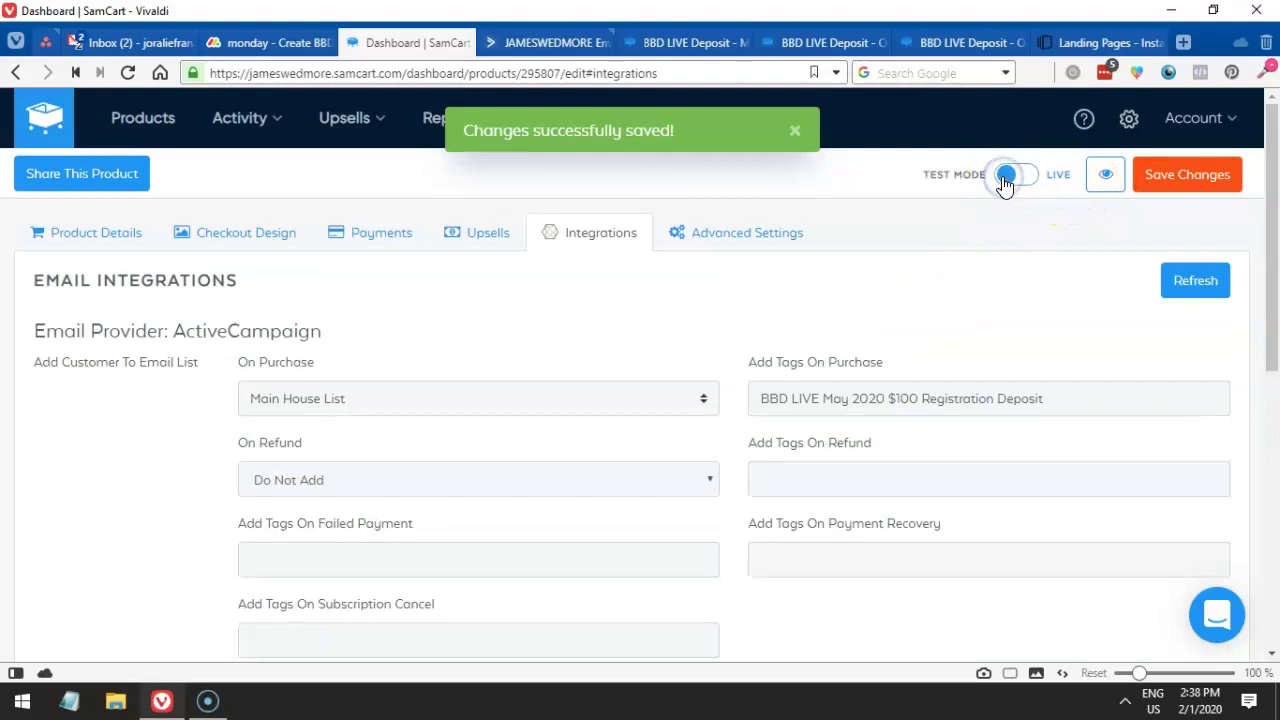
{"action": "left_click", "coordinate": [1105, 176]}
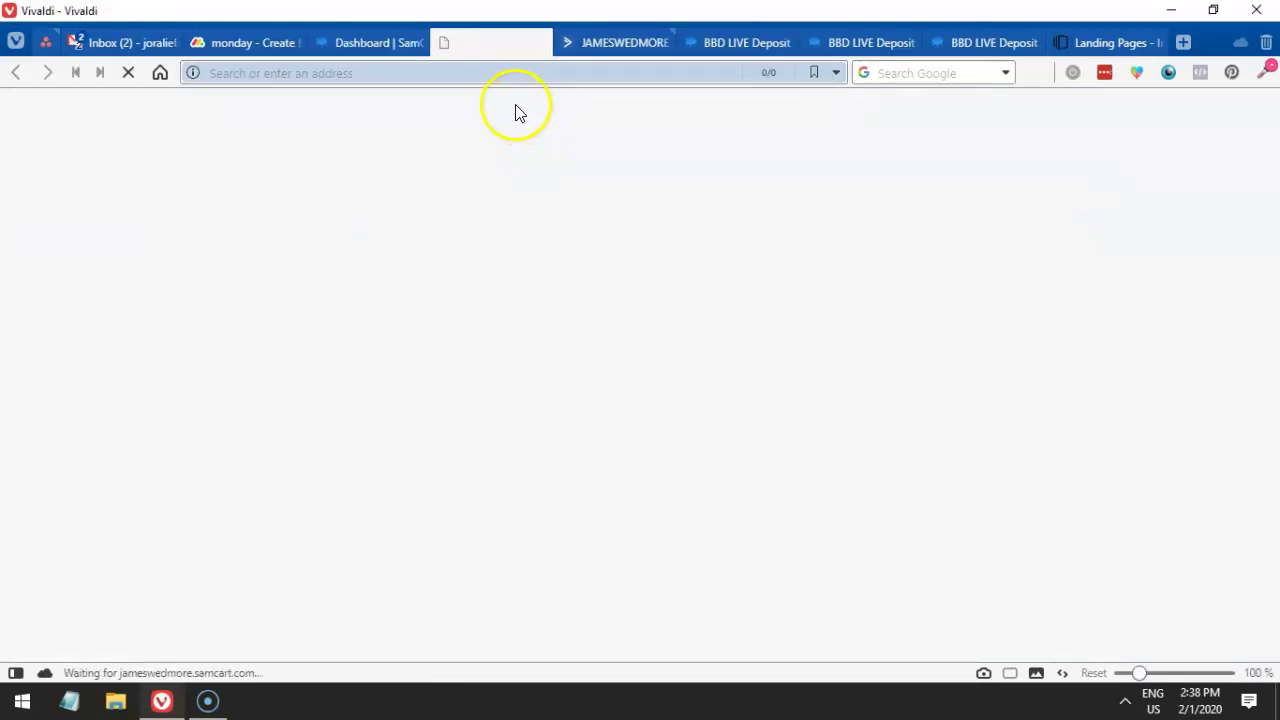
- Reload the checkout page and scroll through it
{"action": "scroll", "coordinate": [630, 216], "scroll_direction": "down", "scroll_amount": 1}
{"action": "scroll", "coordinate": [635, 216], "scroll_direction": "up", "scroll_amount": 1}
{"action": "left_click", "coordinate": [465, 73]}
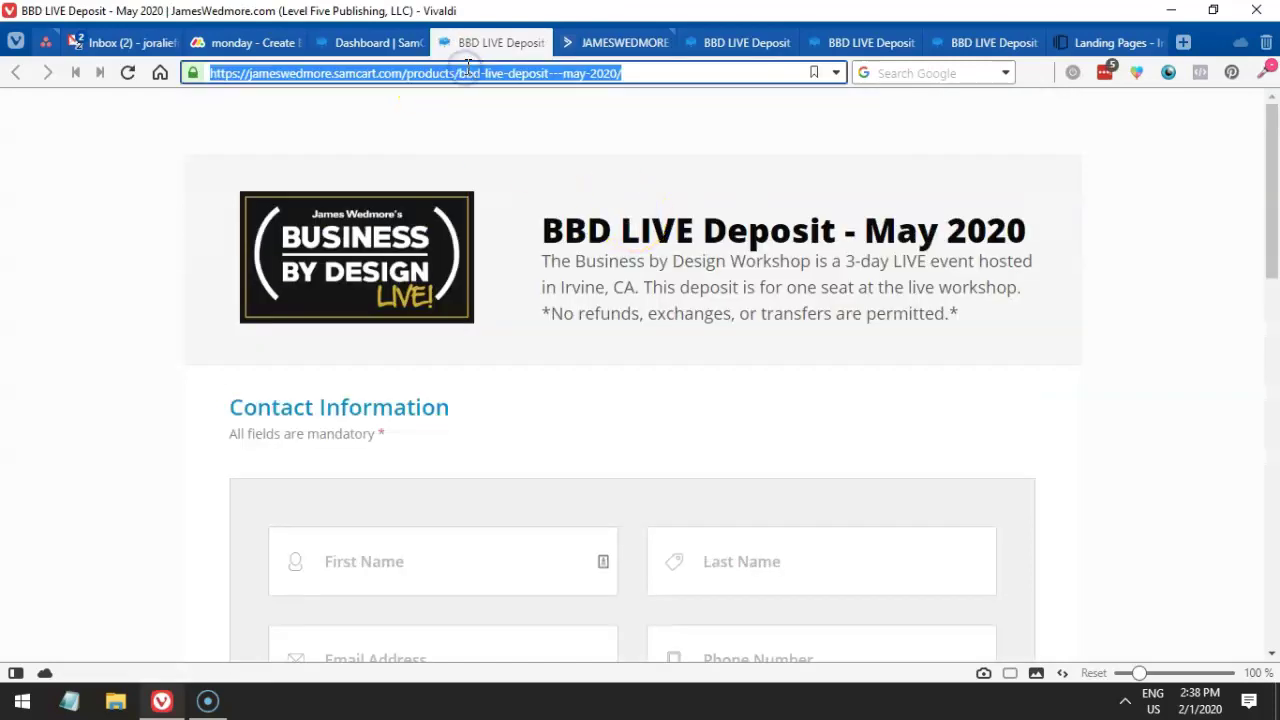
{"action": "key", "text": "Return"}
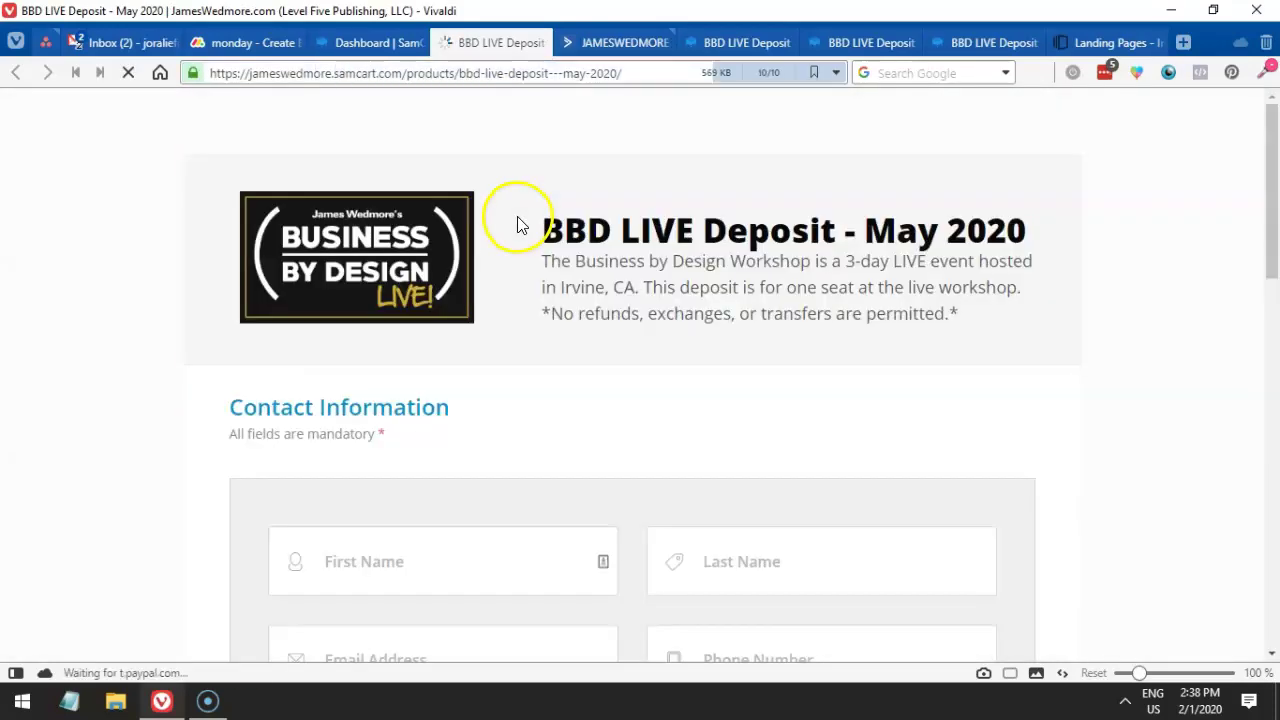
{"action": "scroll", "coordinate": [706, 237], "scroll_direction": "down", "scroll_amount": 7}
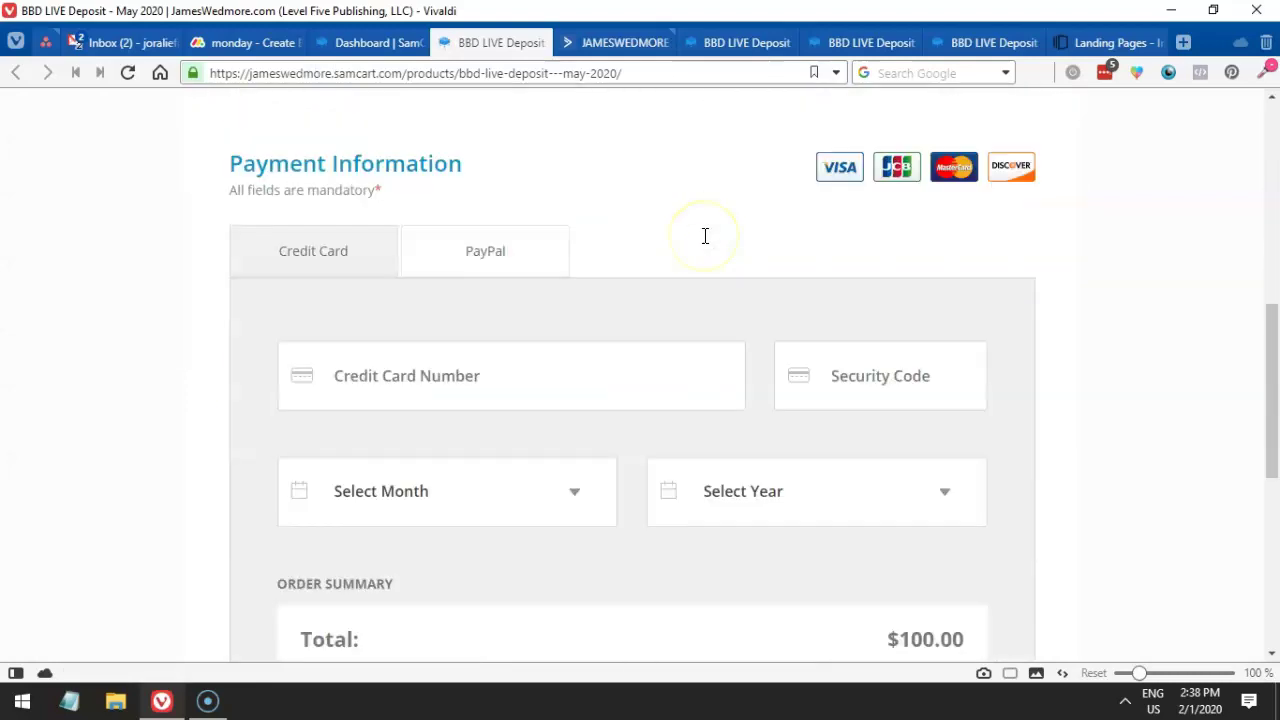
{"action": "scroll", "coordinate": [703, 240], "scroll_direction": "down", "scroll_amount": 5}
{"action": "scroll", "coordinate": [703, 240], "scroll_direction": "up", "scroll_amount": 5}
{"action": "left_click", "coordinate": [698, 245]}
{"action": "scroll", "coordinate": [698, 245], "scroll_direction": "up", "scroll_amount": 6}
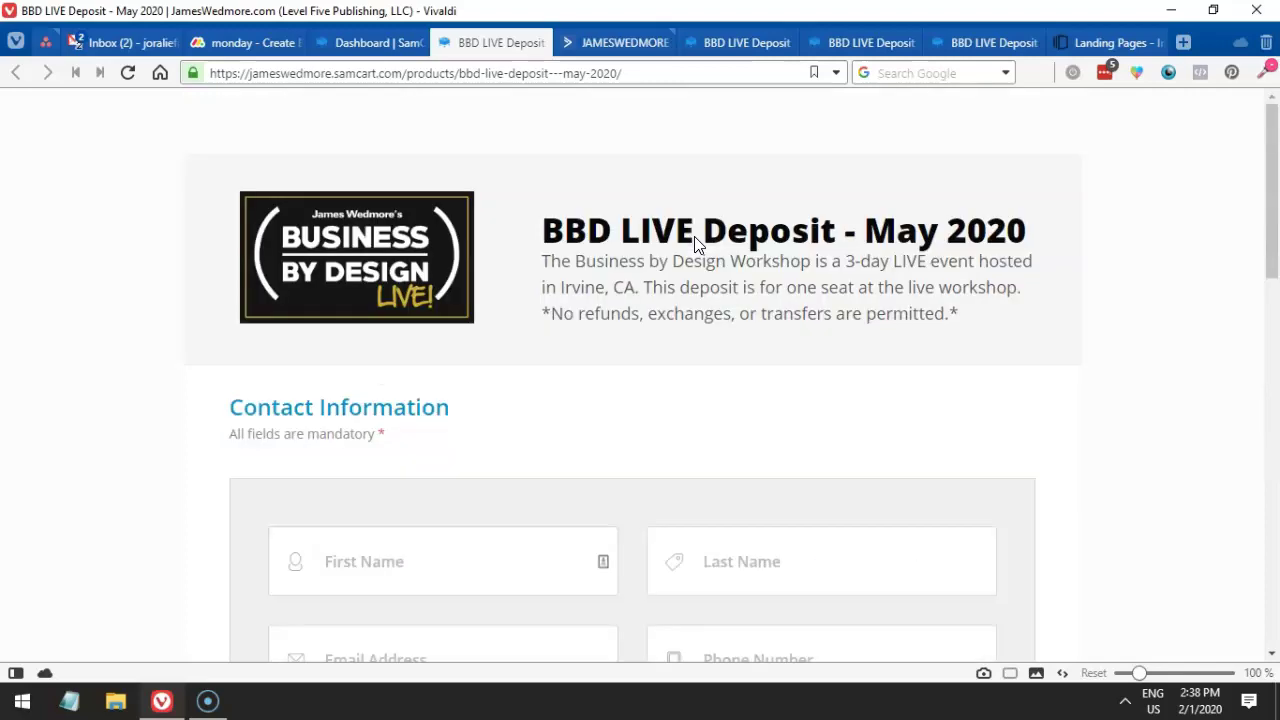
{"action": "scroll", "coordinate": [594, 186], "scroll_direction": "down", "scroll_amount": 9}
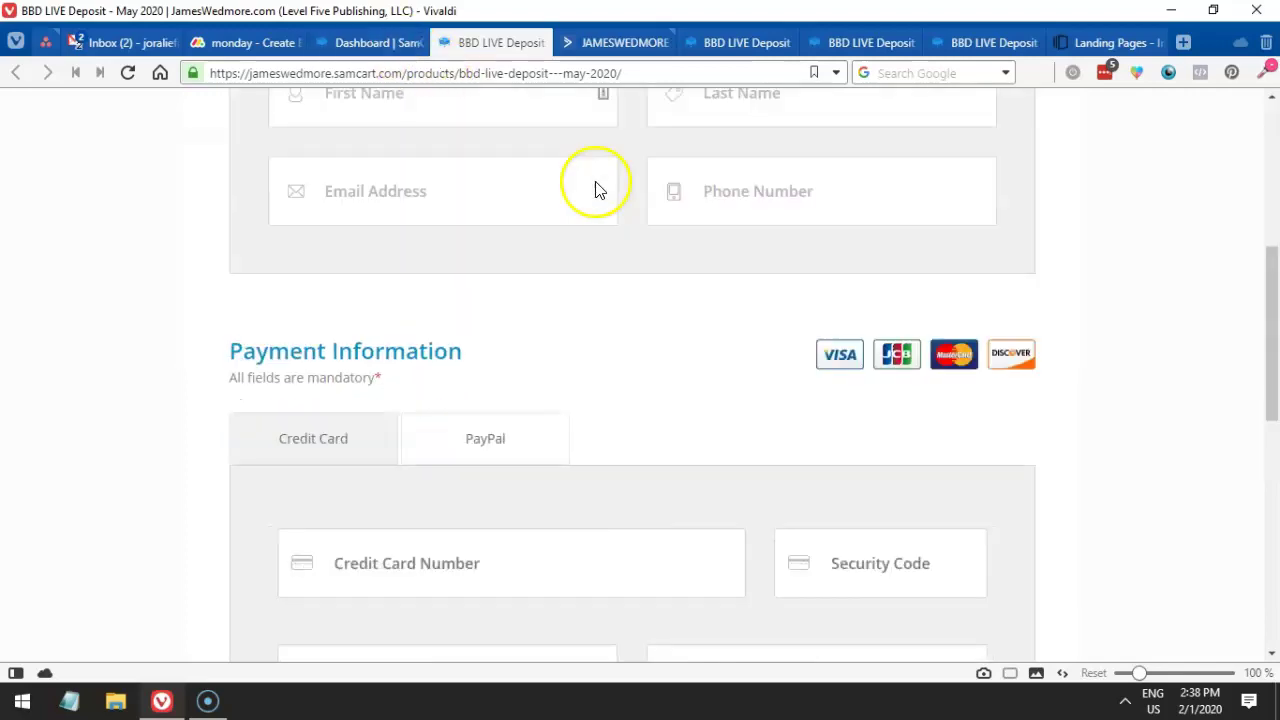
{"action": "scroll", "coordinate": [594, 180], "scroll_direction": "up", "scroll_amount": 5}
- Save the product's test-mode setting, then reload the checkout and check the test mode notice
{"action": "left_click", "coordinate": [354, 42]}
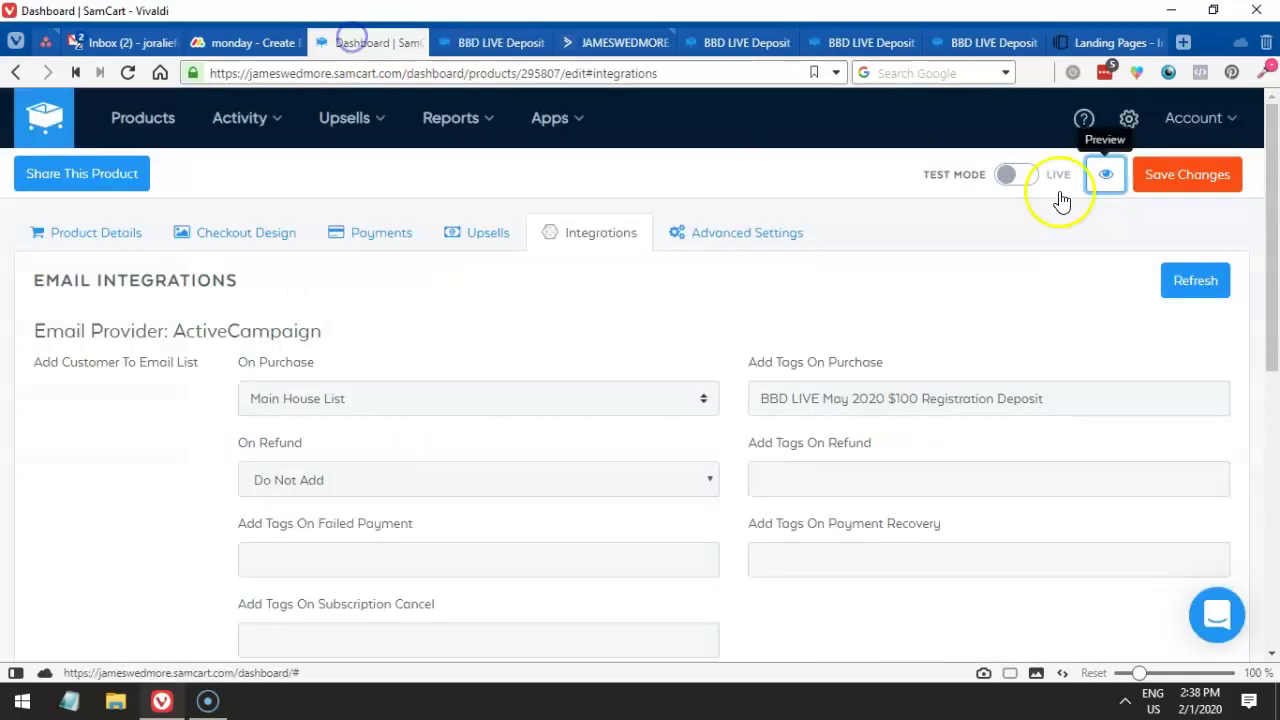
{"action": "left_click", "coordinate": [1160, 172]}
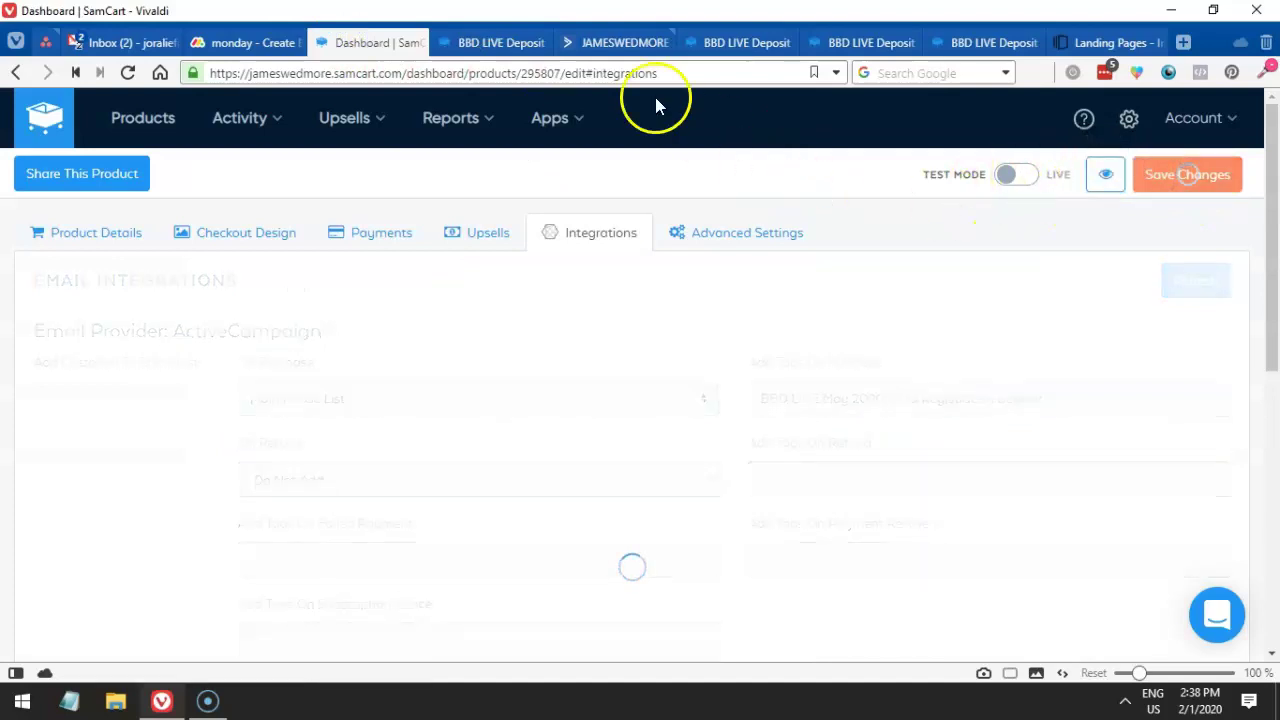
{"action": "left_click", "coordinate": [490, 43]}
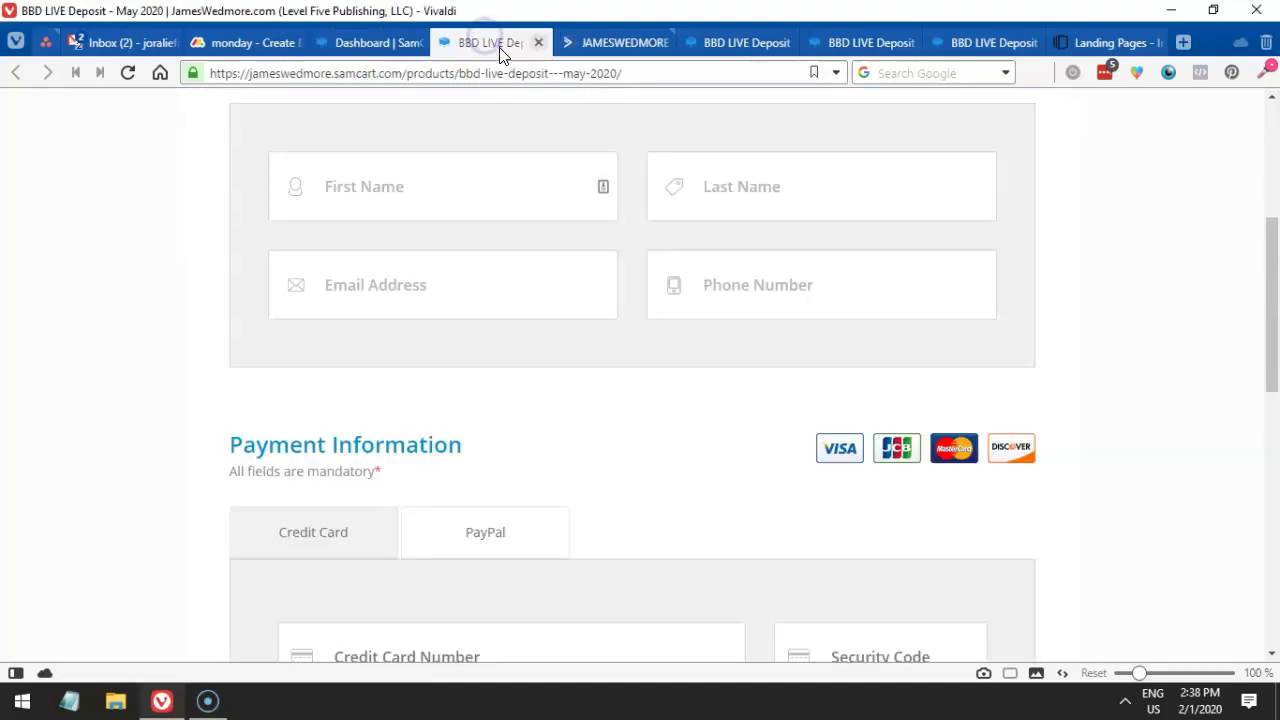
{"action": "key", "text": "F5"}
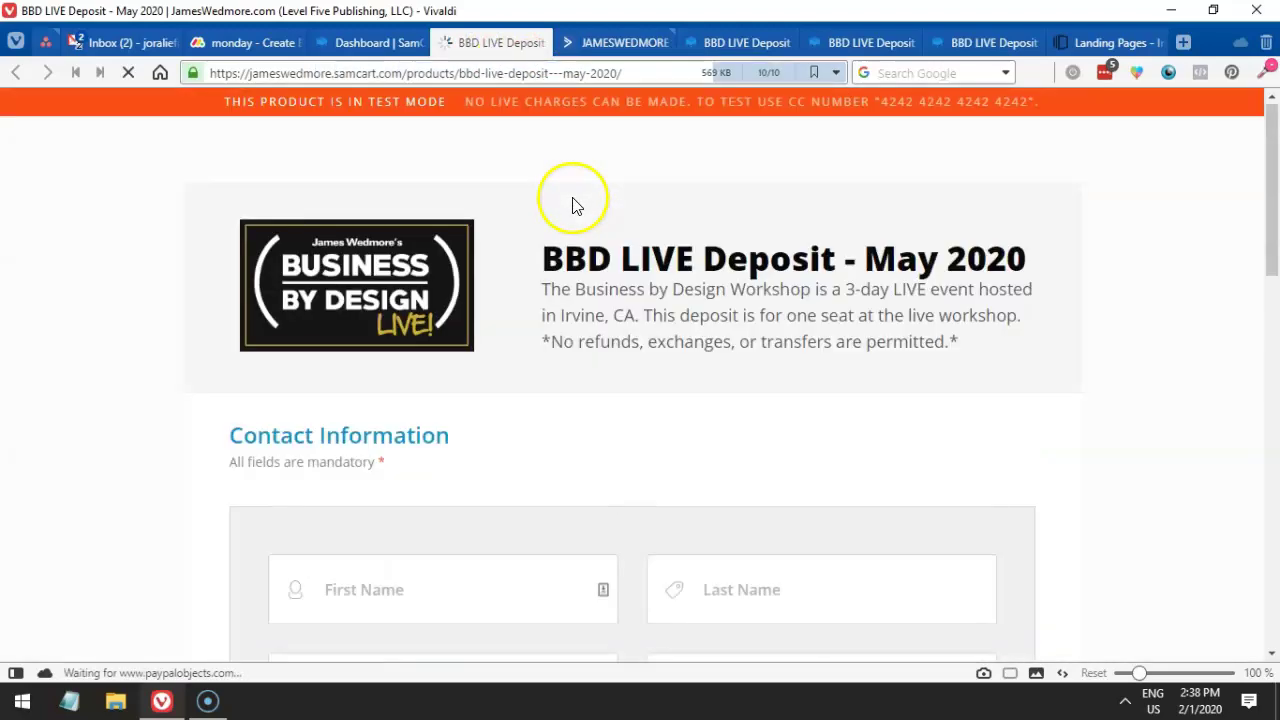
{"action": "left_click_drag", "start_coordinate": [244, 101], "coordinate": [520, 104]}
{"action": "scroll", "coordinate": [610, 215], "scroll_direction": "down", "scroll_amount": 3}
- Fill in the buyer's first name, last name and a test plus-address e-mail
{"action": "left_click", "coordinate": [510, 285]}
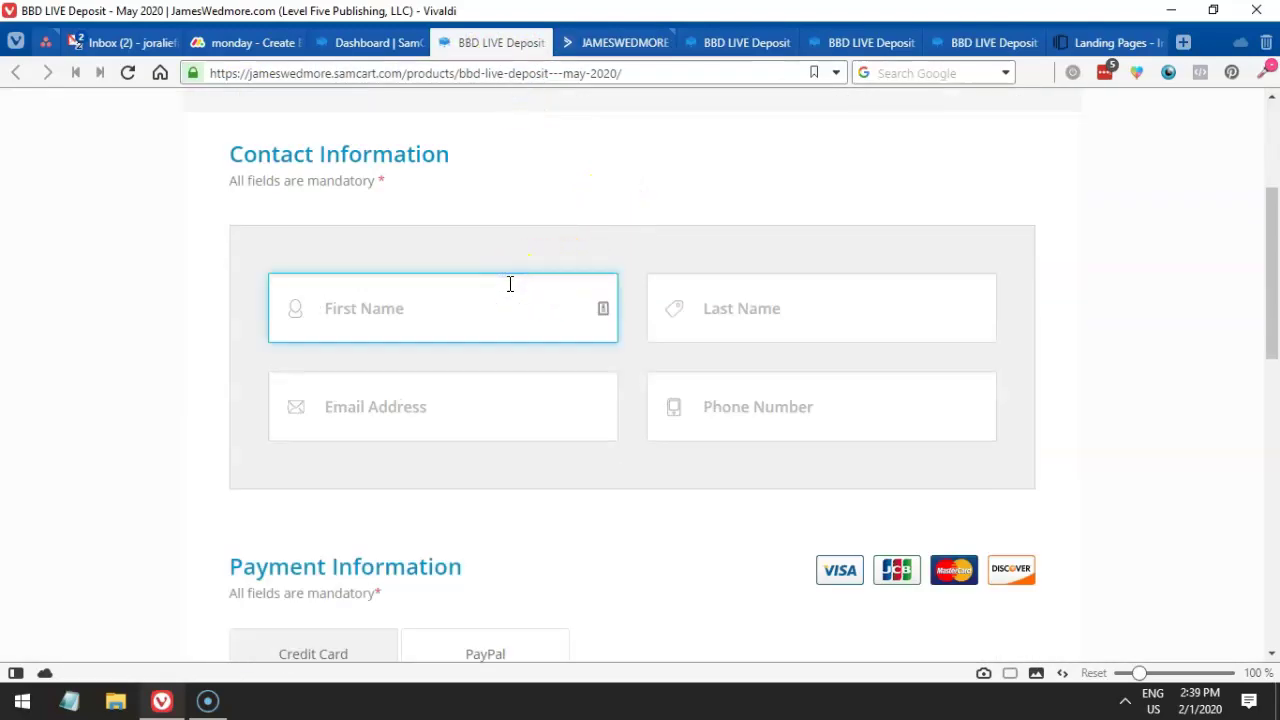
{"action": "key", "text": "Tab"}
{"action": "key", "text": "Tab"}
- Replace the e-mail alias's test label with 'may2020'
{"action": "key", "text": "ctrl+a"}
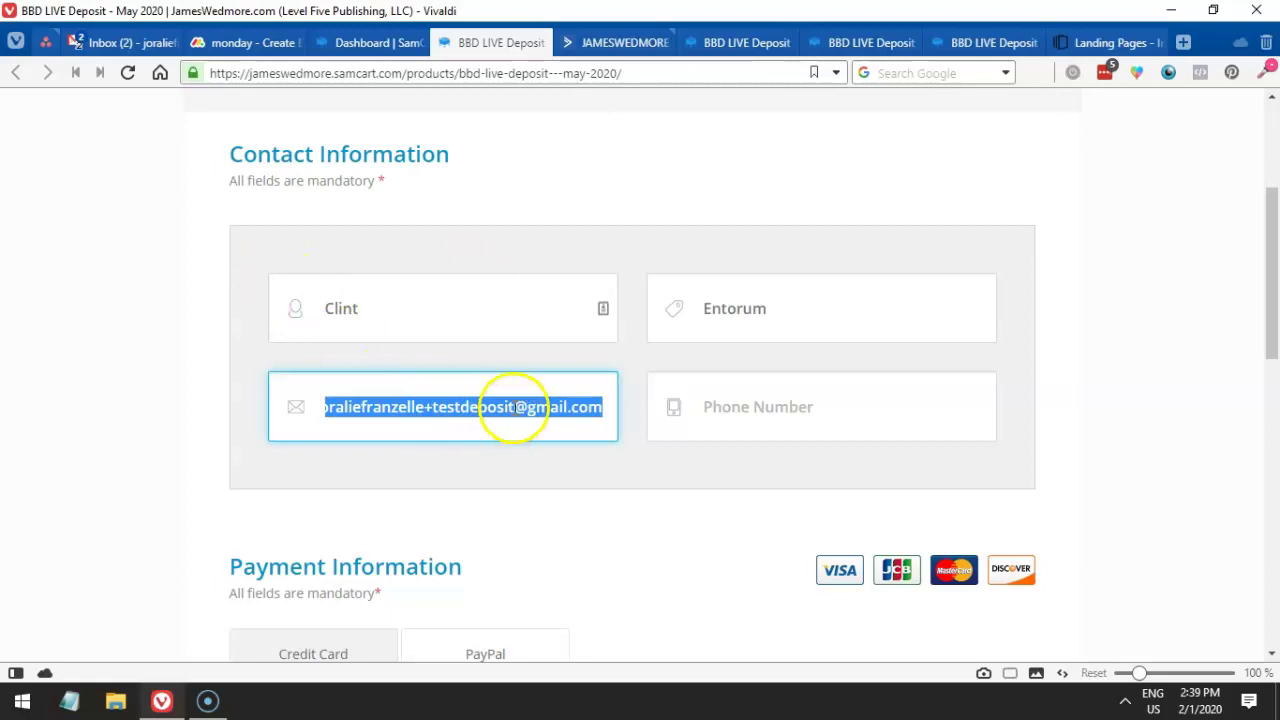
{"action": "left_click", "coordinate": [514, 408]}
{"action": "left_click_drag", "start_coordinate": [514, 408], "coordinate": [428, 406]}
{"action": "type", "text": "may2020"}
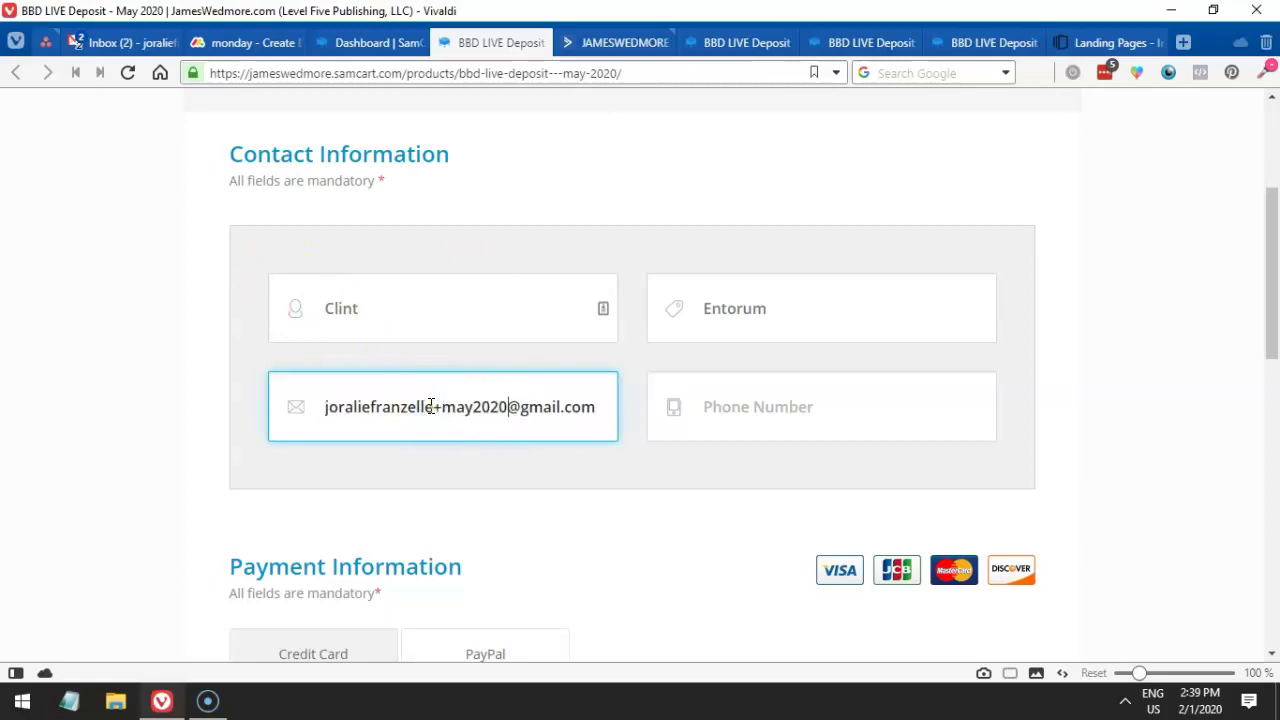
- Select parts of the e-mail address to position the caret at the plus sign
{"action": "left_click", "coordinate": [333, 410]}
{"action": "left_click_drag", "start_coordinate": [332, 411], "coordinate": [618, 416]}
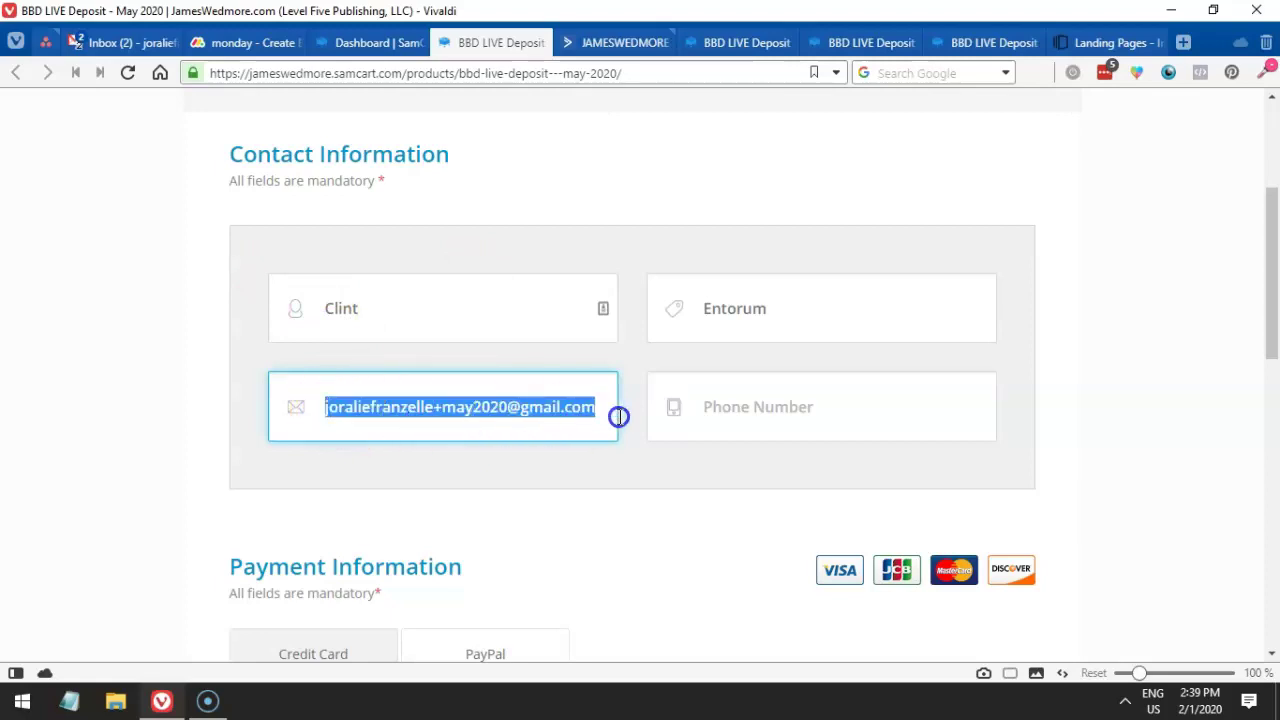
{"action": "left_click", "coordinate": [543, 421]}
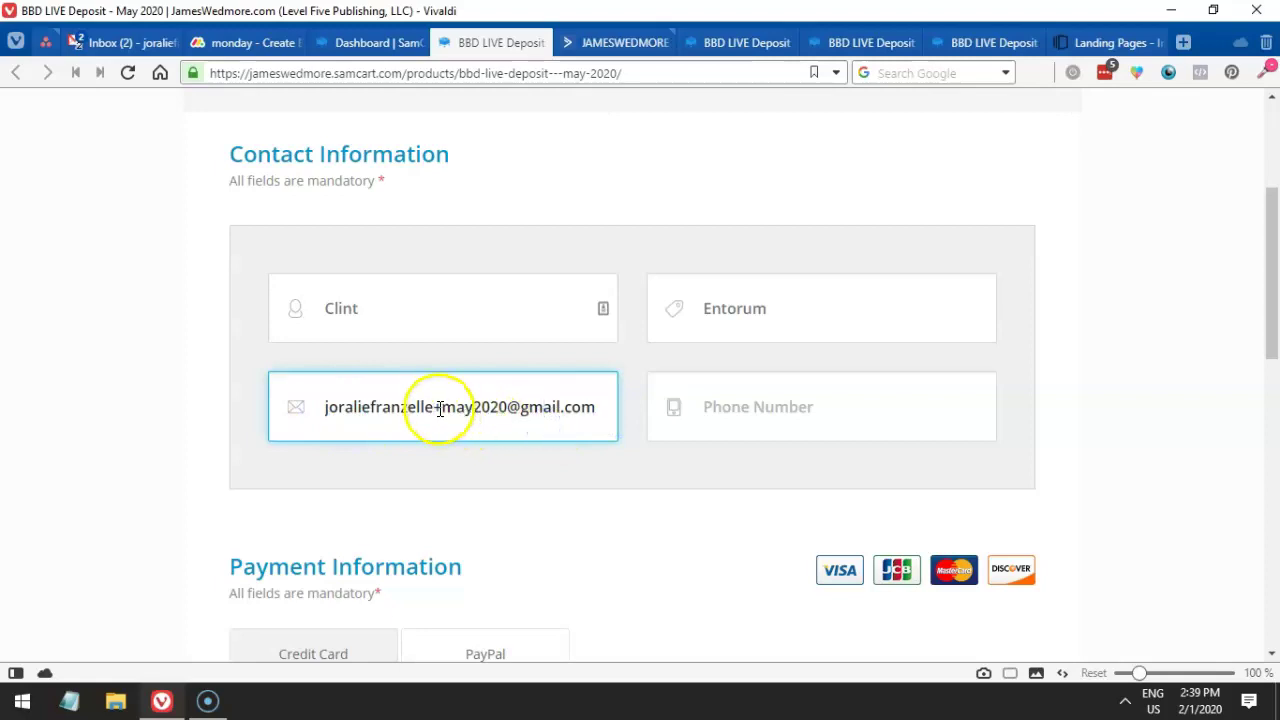
{"action": "left_click_drag", "start_coordinate": [433, 408], "coordinate": [323, 396]}
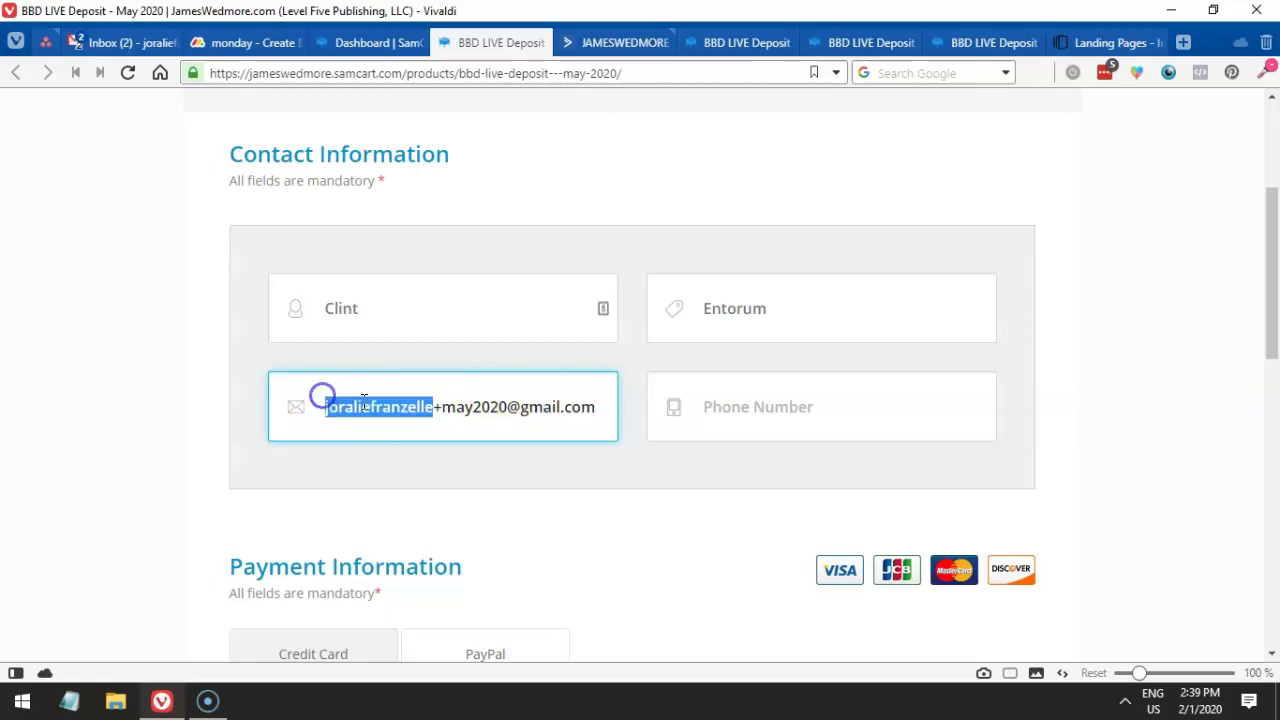
{"action": "left_click", "coordinate": [447, 417]}
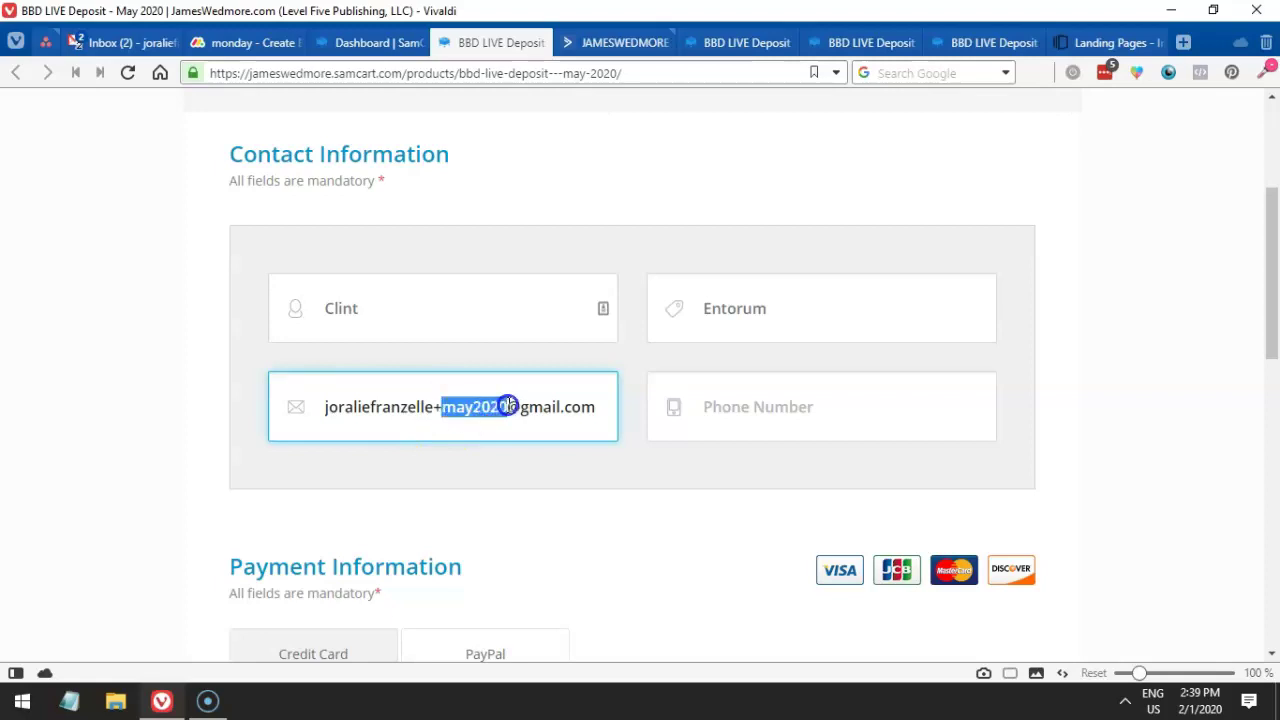
{"action": "left_click_drag", "start_coordinate": [586, 406], "coordinate": [333, 407]}
{"action": "left_click", "coordinate": [383, 411]}
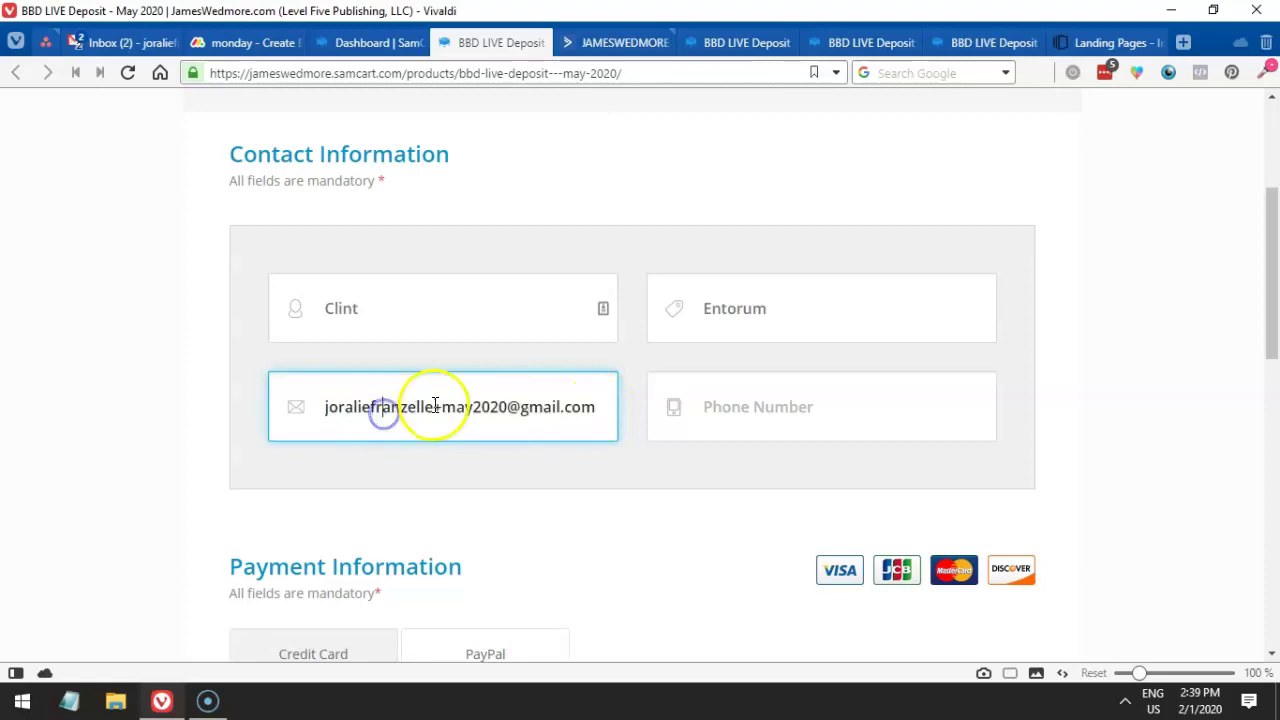
{"action": "left_click", "coordinate": [412, 412]}
{"action": "left_click_drag", "start_coordinate": [430, 408], "coordinate": [290, 410]}
{"action": "left_click", "coordinate": [445, 420]}
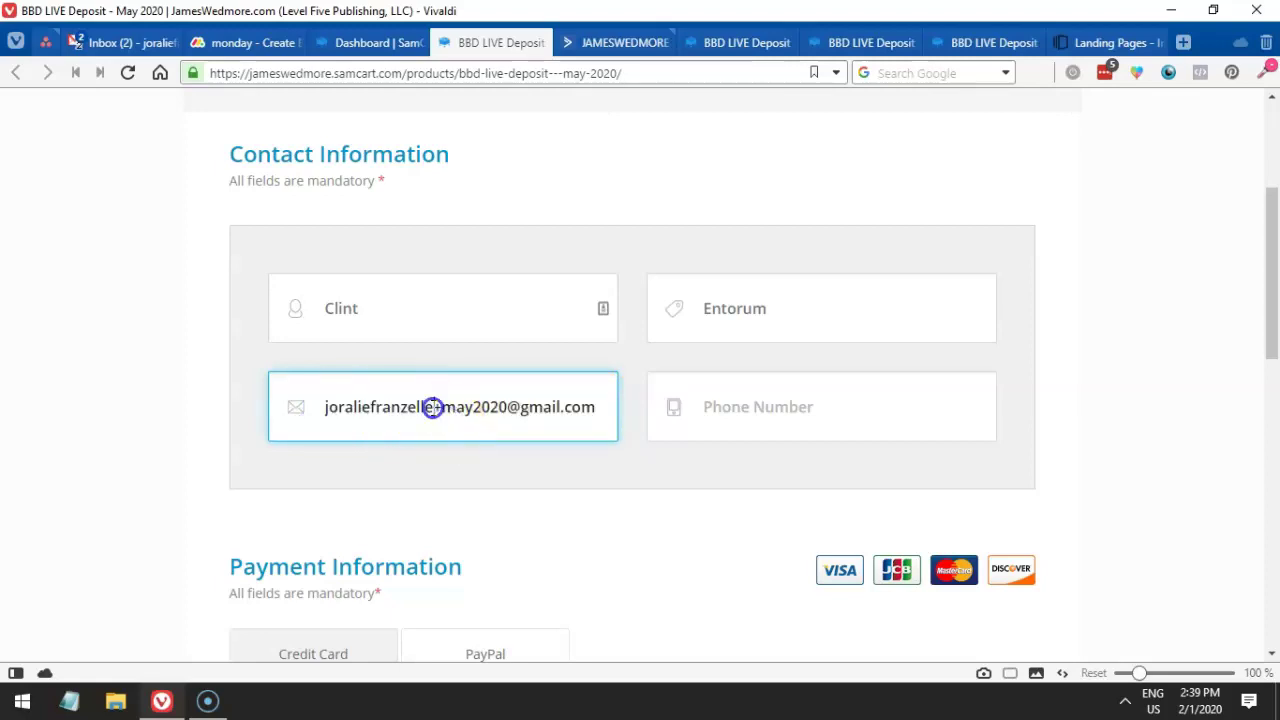
{"action": "key", "text": "shift+Right"}
- Insert 'bb' into the e-mail address's alias
{"action": "scroll", "coordinate": [494, 393], "scroll_direction": "up", "scroll_amount": 3}
{"action": "left_click", "coordinate": [725, 280]}
{"action": "left_click_drag", "start_coordinate": [723, 276], "coordinate": [757, 251]}
{"action": "scroll", "coordinate": [678, 354], "scroll_direction": "down", "scroll_amount": 4}
{"action": "left_click", "coordinate": [440, 315]}
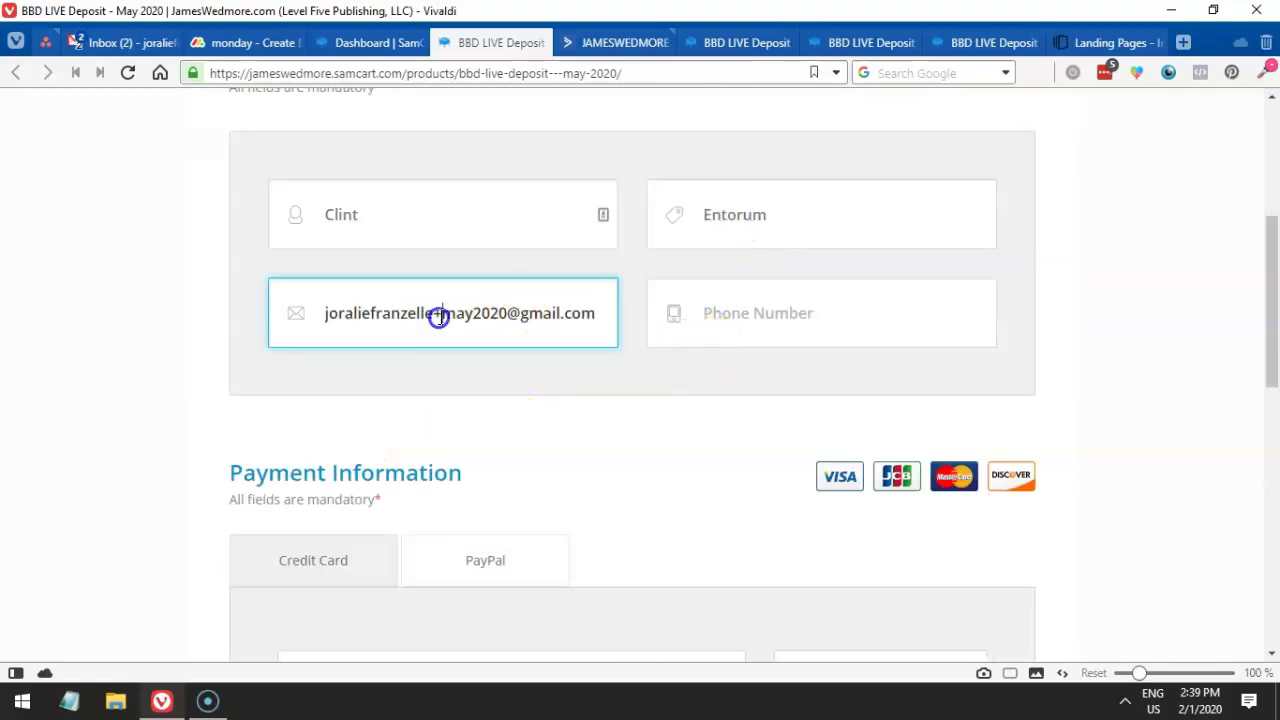
{"action": "type", "text": "bb"}
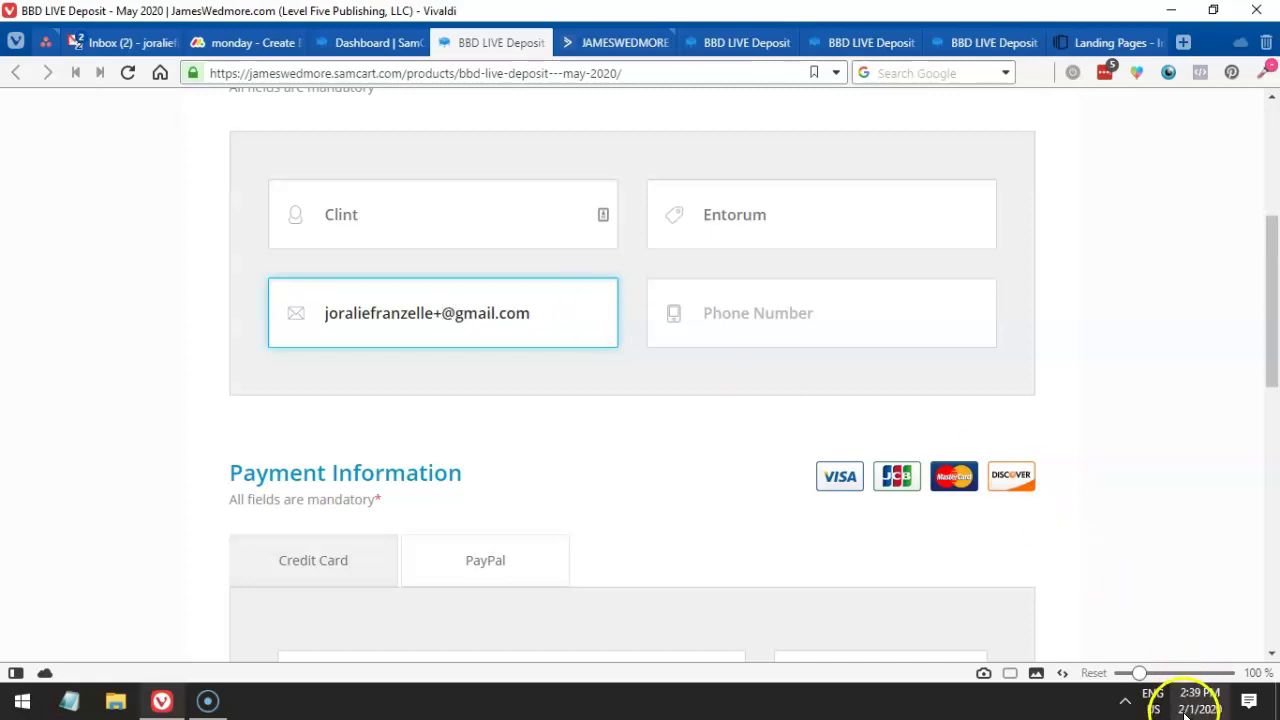
{"action": "mouse_move", "coordinate": [1185, 712]}
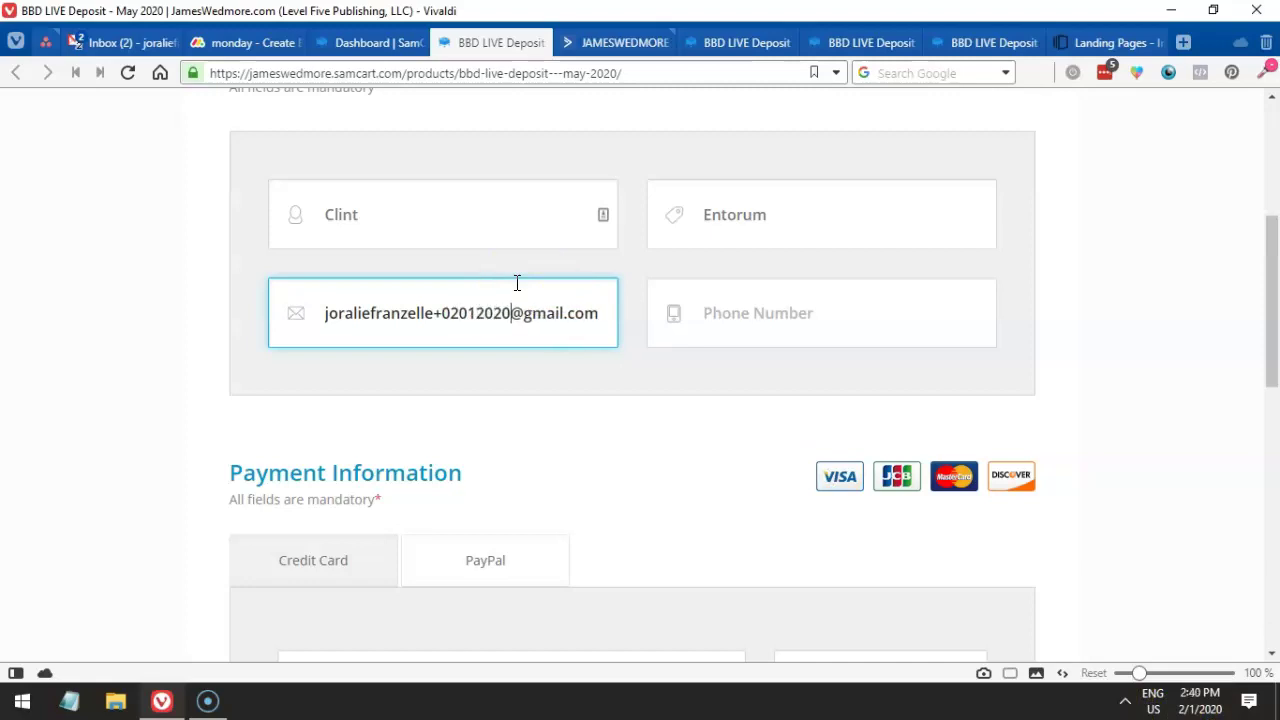
- Enter the phone number and a test card number in the payment form
{"action": "left_click", "coordinate": [712, 313]}
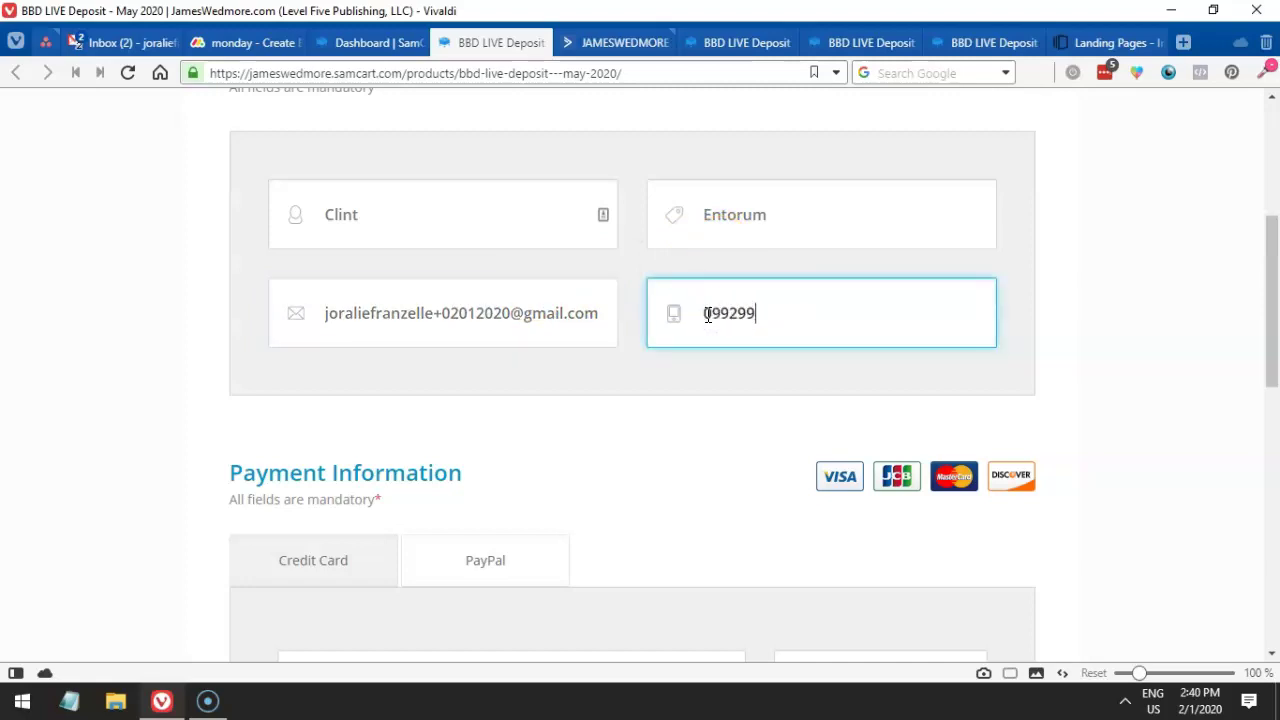
{"action": "scroll", "coordinate": [741, 341], "scroll_direction": "down", "scroll_amount": 3}
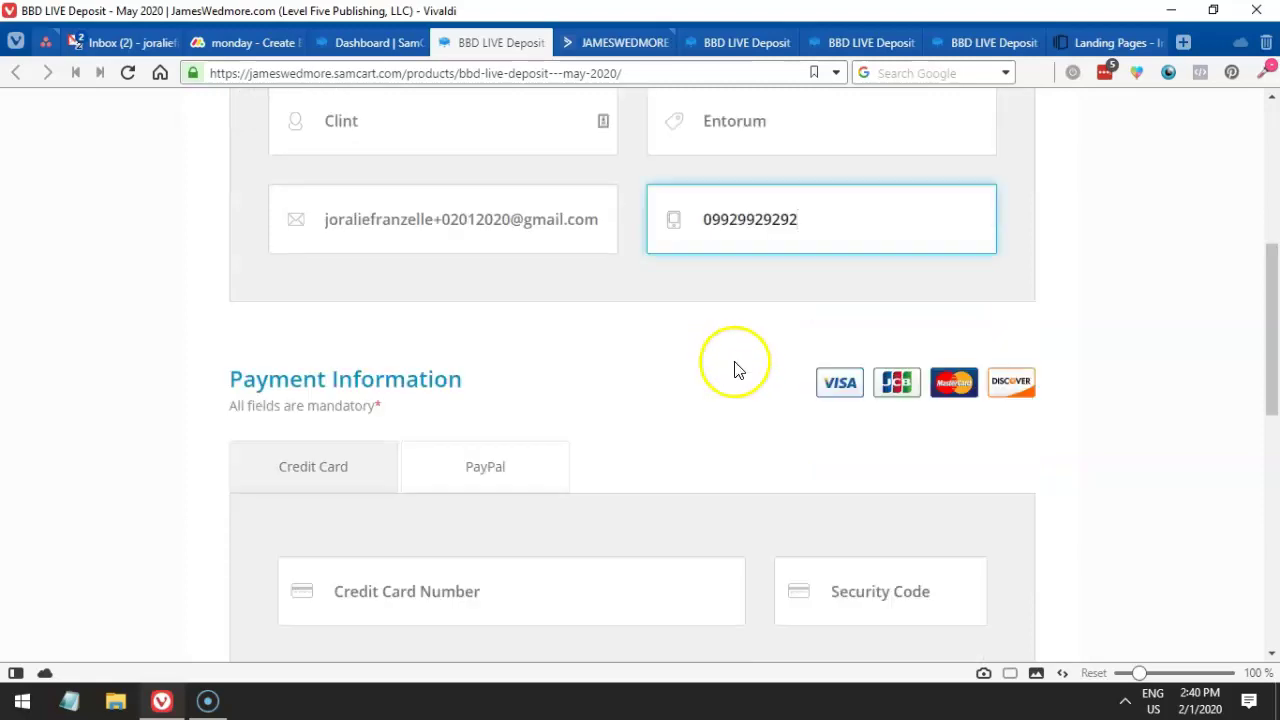
{"action": "left_click", "coordinate": [498, 402]}
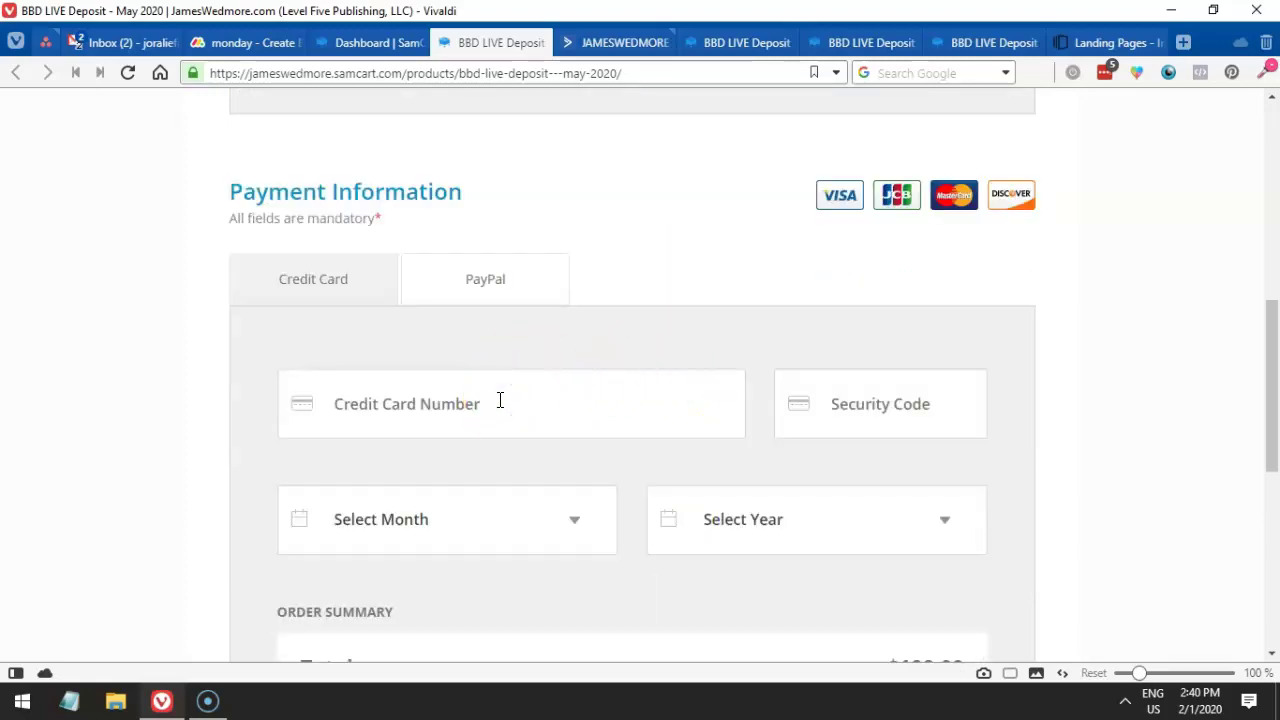
{"action": "type", "text": "44444444444444444"}
{"action": "left_click", "coordinate": [838, 415]}
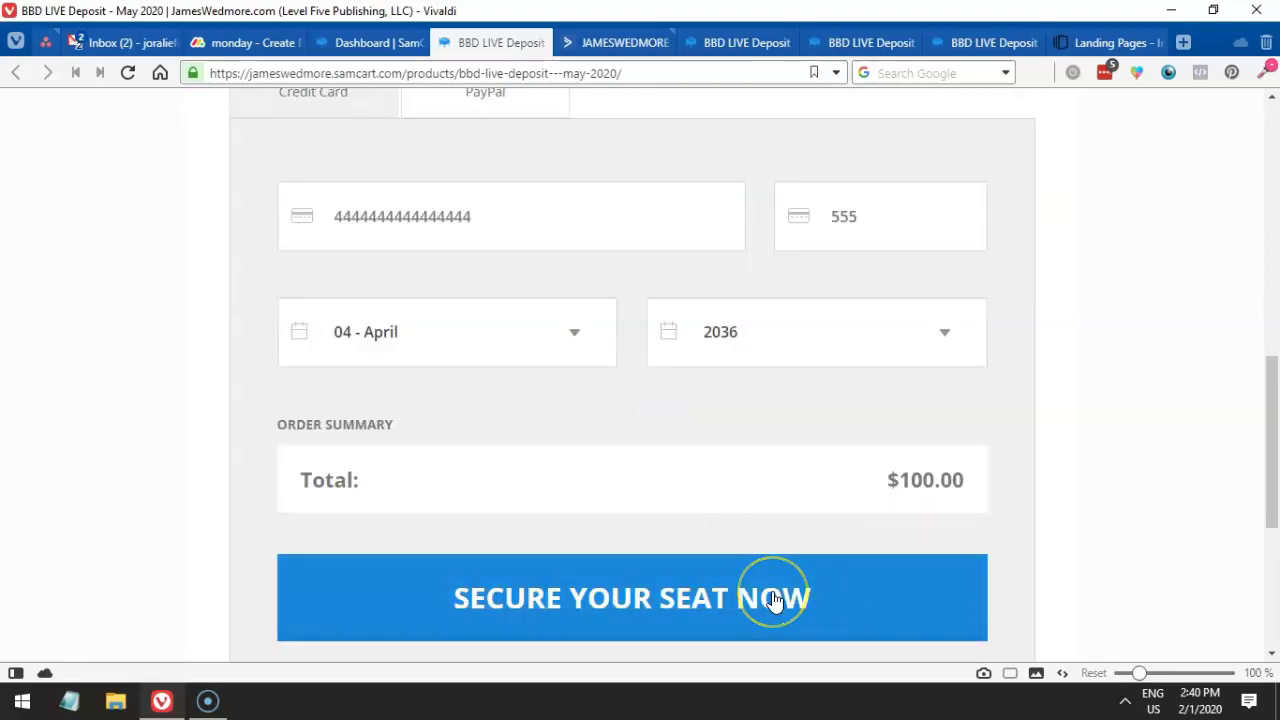
- Copy the test e-mail and submit the $100 test order to the confirmation page
{"action": "scroll", "coordinate": [762, 590], "scroll_direction": "up", "scroll_amount": 5}
{"action": "left_click", "coordinate": [523, 240]}
{"action": "key", "text": "ctrl+a"}
{"action": "key", "text": "ctrl+c"}
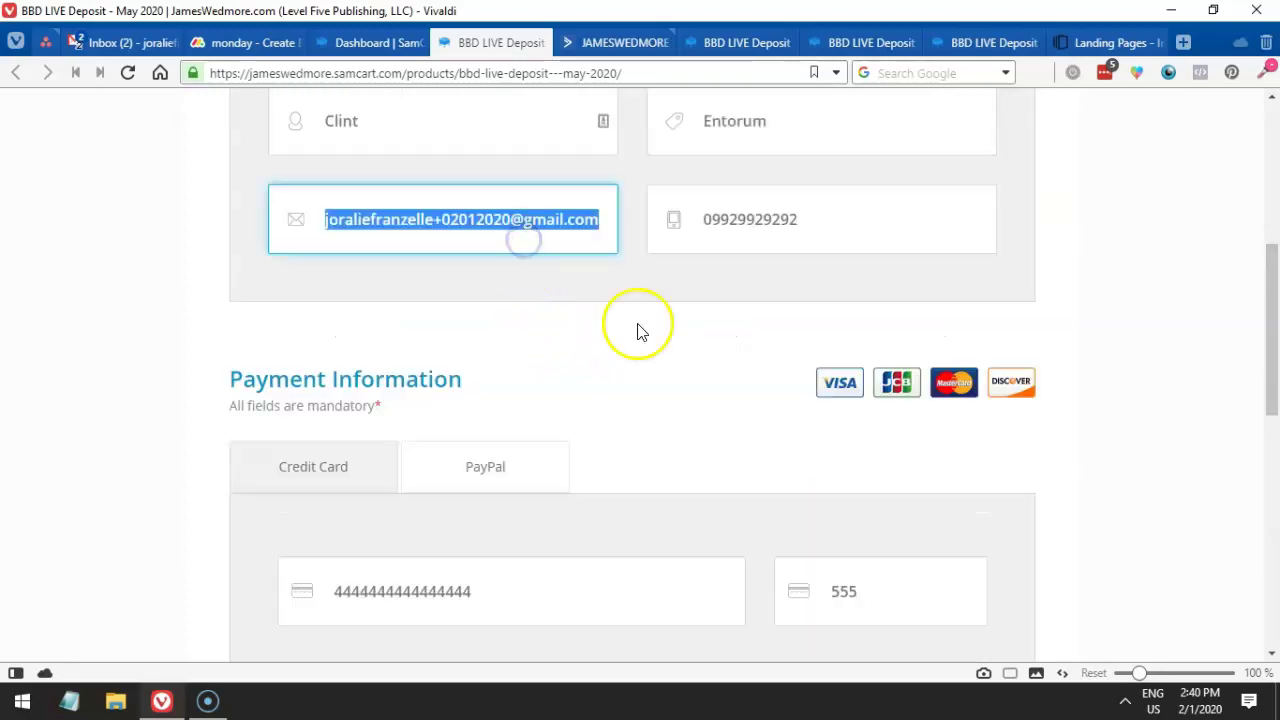
{"action": "scroll", "coordinate": [700, 405], "scroll_direction": "down", "scroll_amount": 6}
{"action": "left_click", "coordinate": [652, 430]}
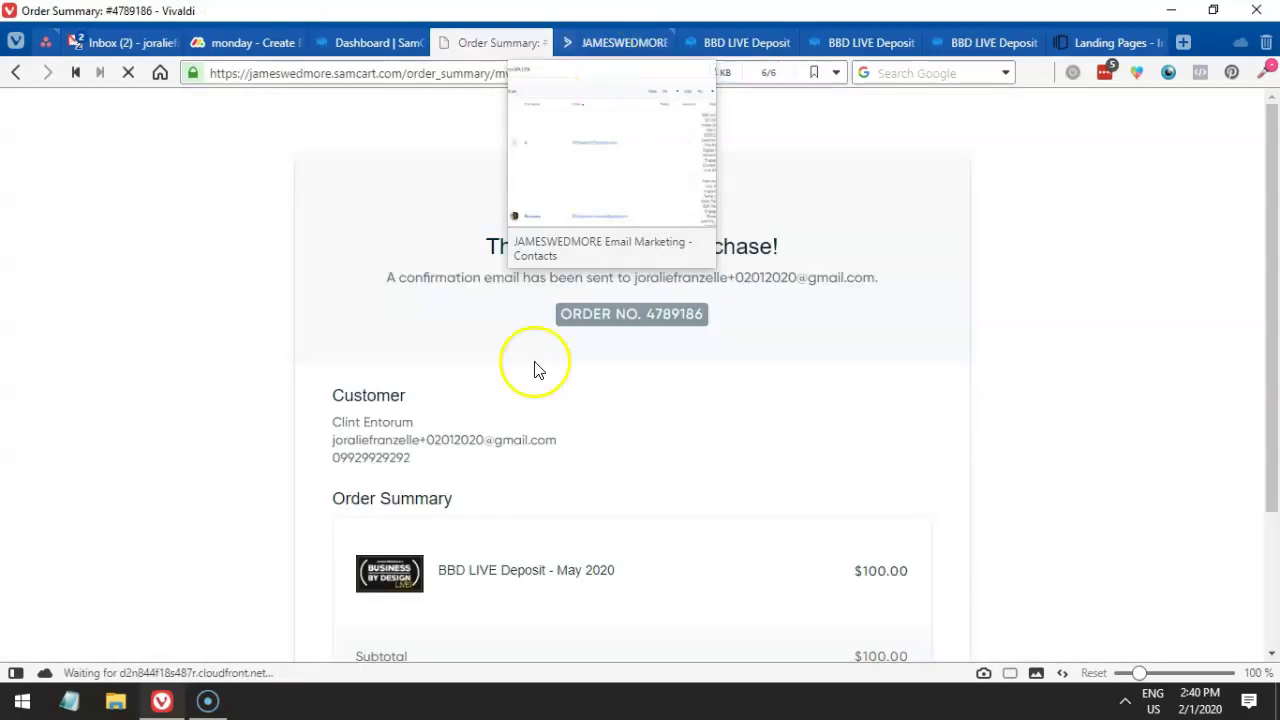
{"action": "left_click_drag", "start_coordinate": [498, 246], "coordinate": [674, 279]}
{"action": "scroll", "coordinate": [628, 388], "scroll_direction": "down", "scroll_amount": 2}
{"action": "scroll", "coordinate": [628, 388], "scroll_direction": "up", "scroll_amount": 2}
{"action": "left_click", "coordinate": [624, 388]}
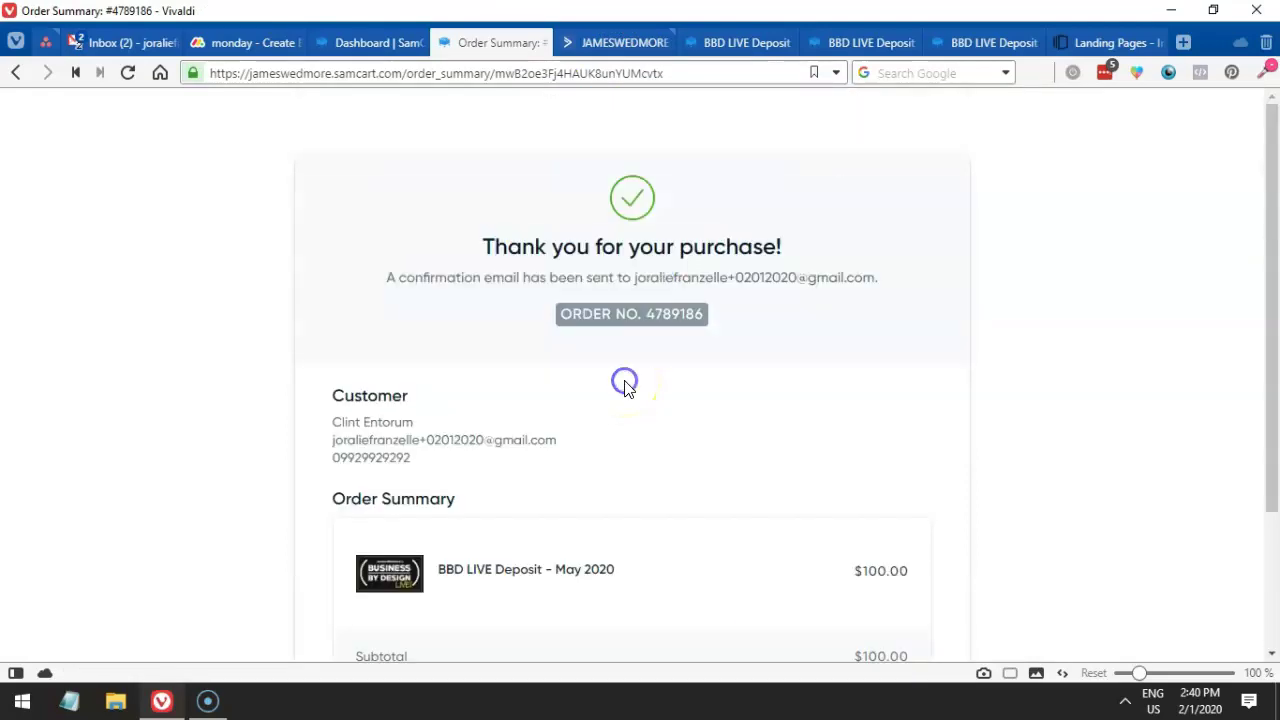
- Search ActiveCampaign contacts for the test e-mail and verify its 'BBD LIVE May 2020 $100 Registration Deposit' tag
{"action": "left_click", "coordinate": [598, 42]}
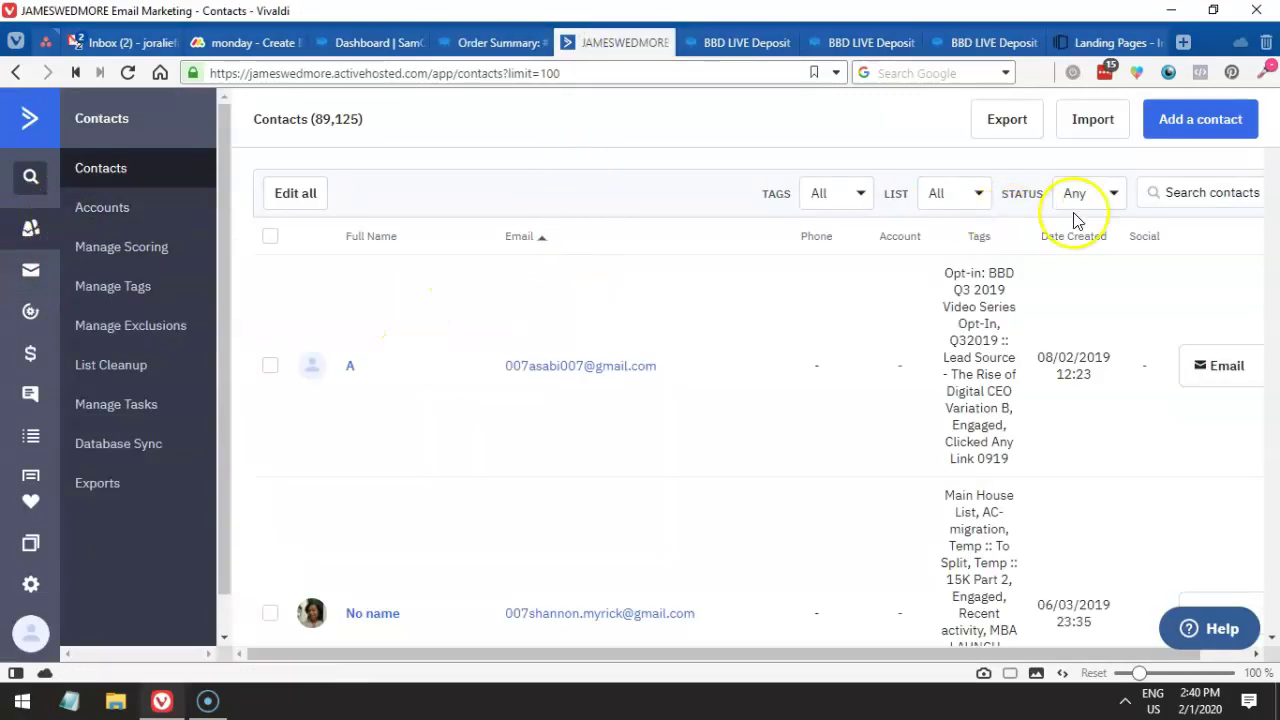
{"action": "left_click", "coordinate": [1167, 193]}
{"action": "key", "text": "ctrl+v"}
{"action": "key", "text": "Return"}
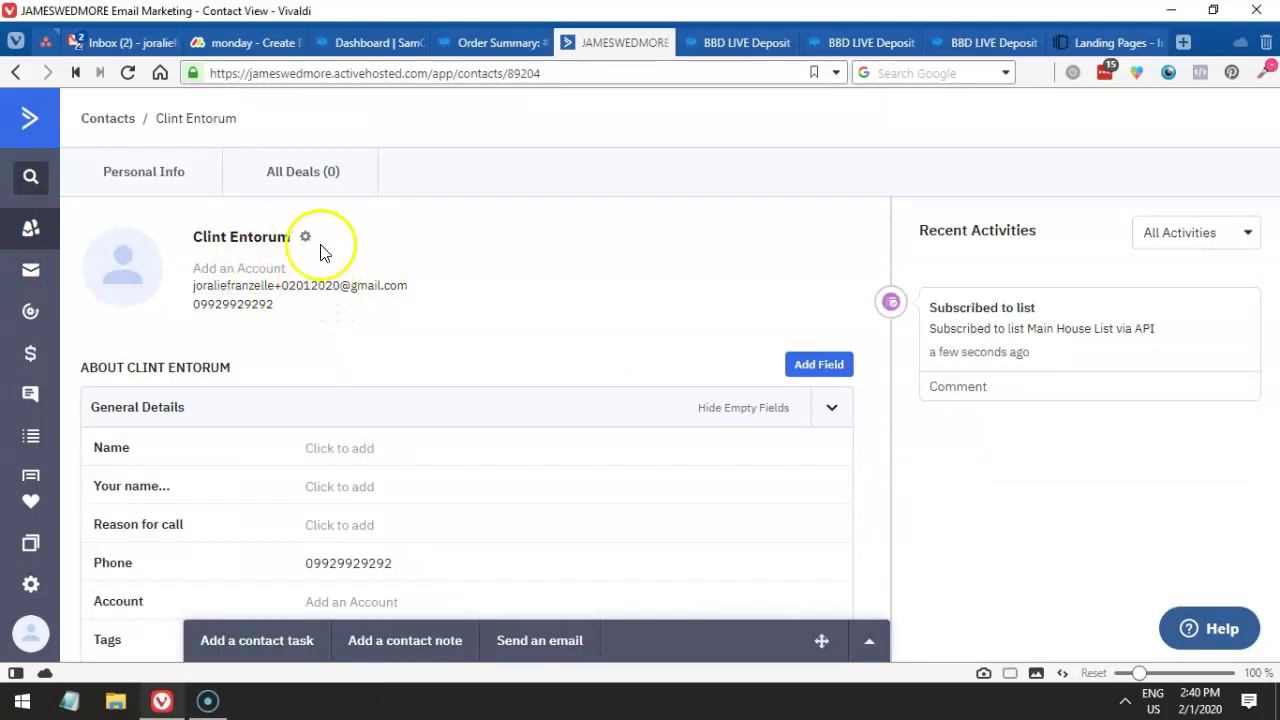
{"action": "scroll", "coordinate": [330, 255], "scroll_direction": "down", "scroll_amount": 2}
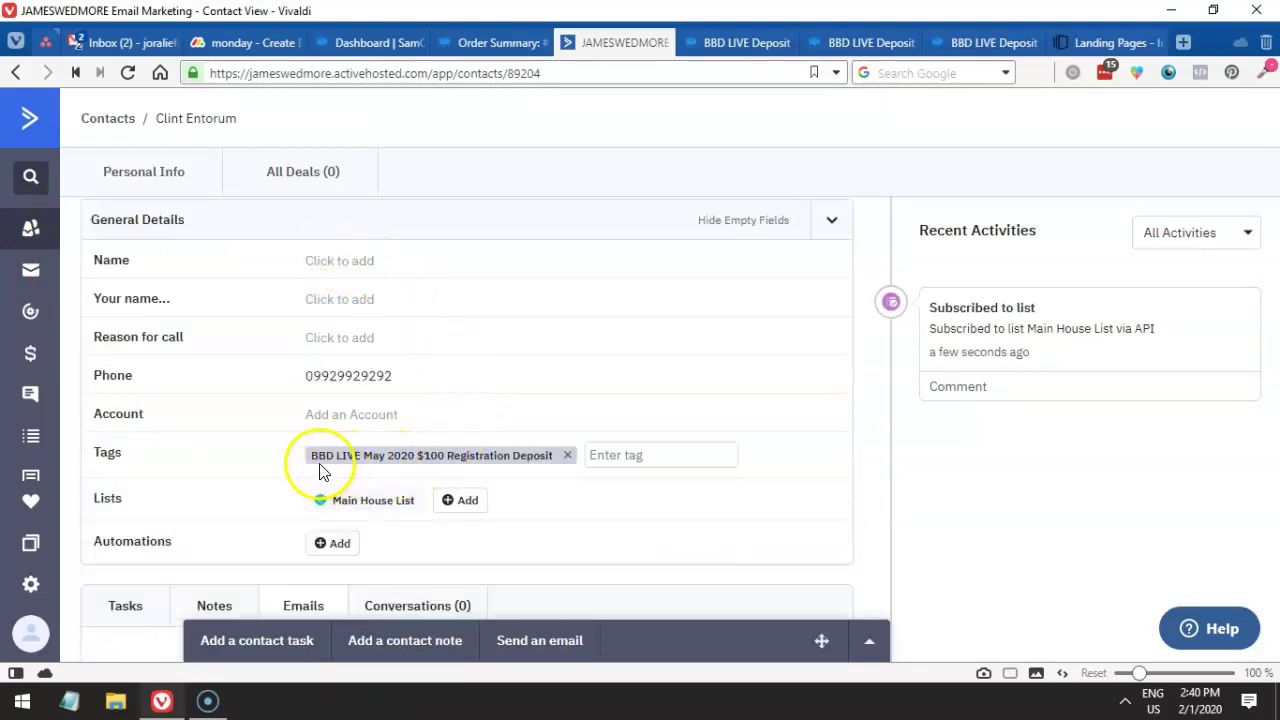
{"action": "left_click_drag", "start_coordinate": [347, 458], "coordinate": [487, 459]}
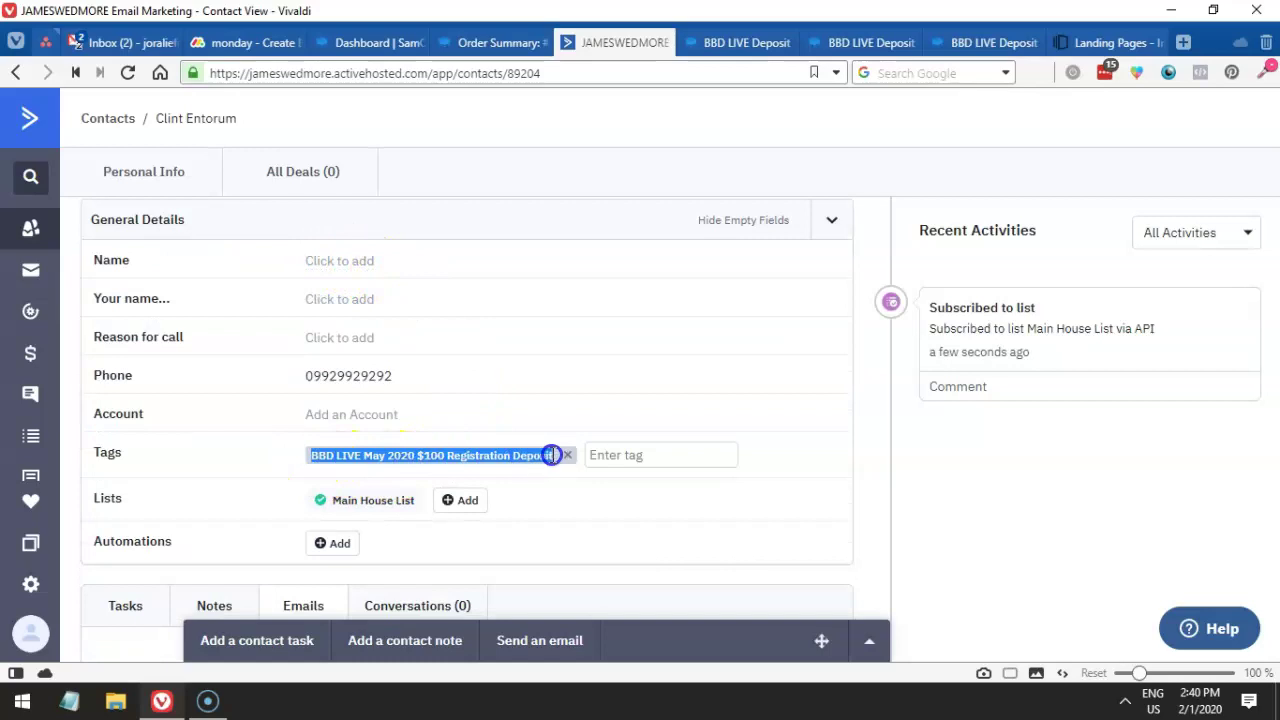
- Search the ActiveCampaign contact page for SamCart's Add Tags On Purchase tag to confirm a match
{"action": "left_click", "coordinate": [375, 43]}
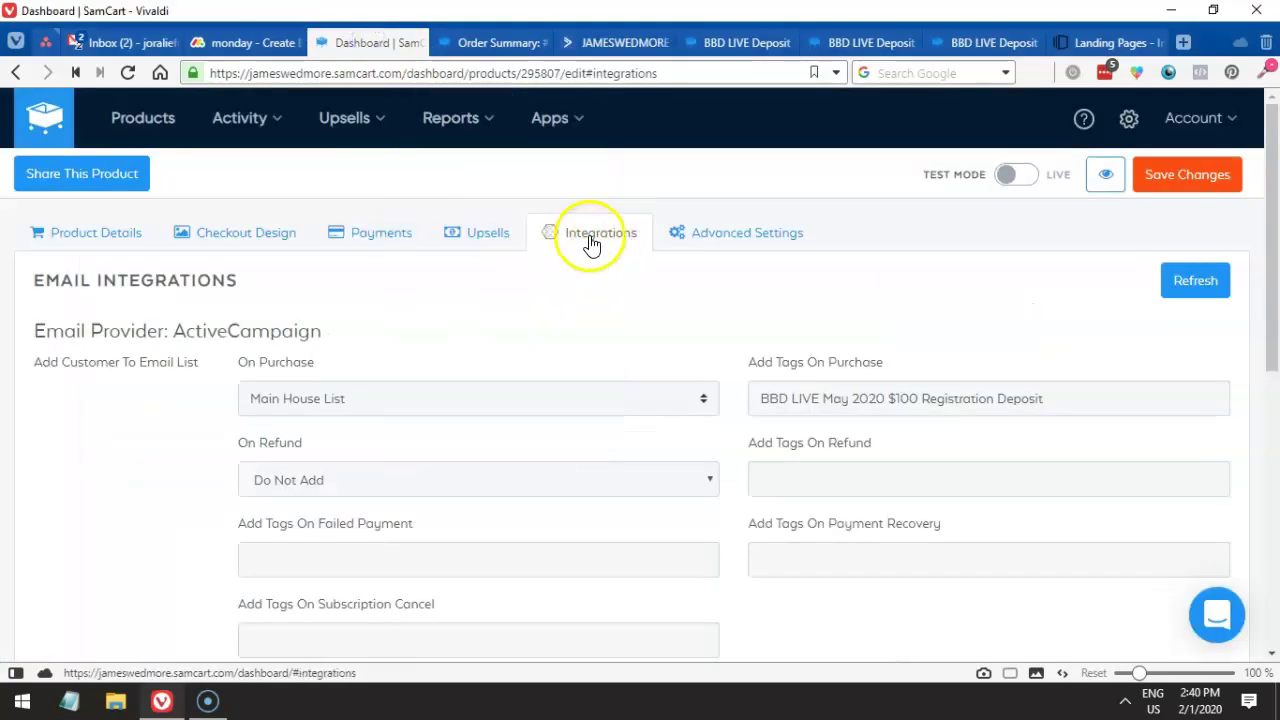
{"action": "left_click_drag", "start_coordinate": [1045, 398], "coordinate": [640, 398]}
{"action": "key", "text": "ctrl+c"}
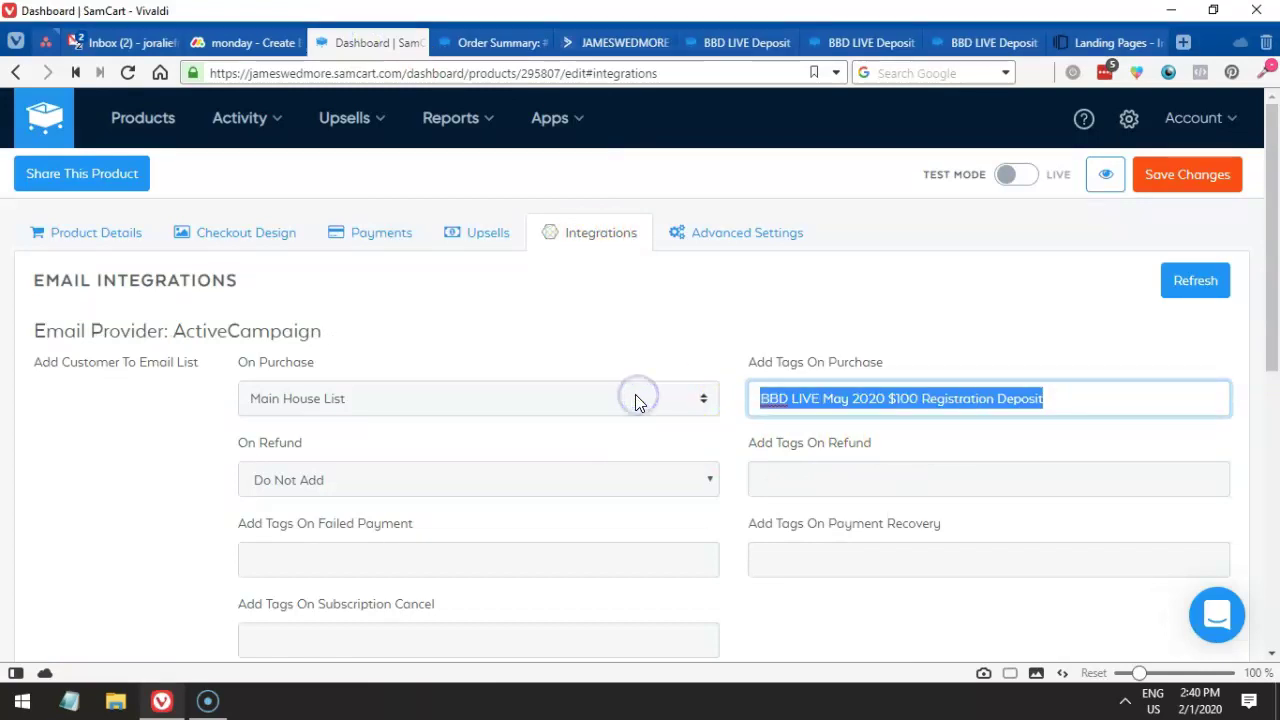
{"action": "left_click", "coordinate": [606, 42]}
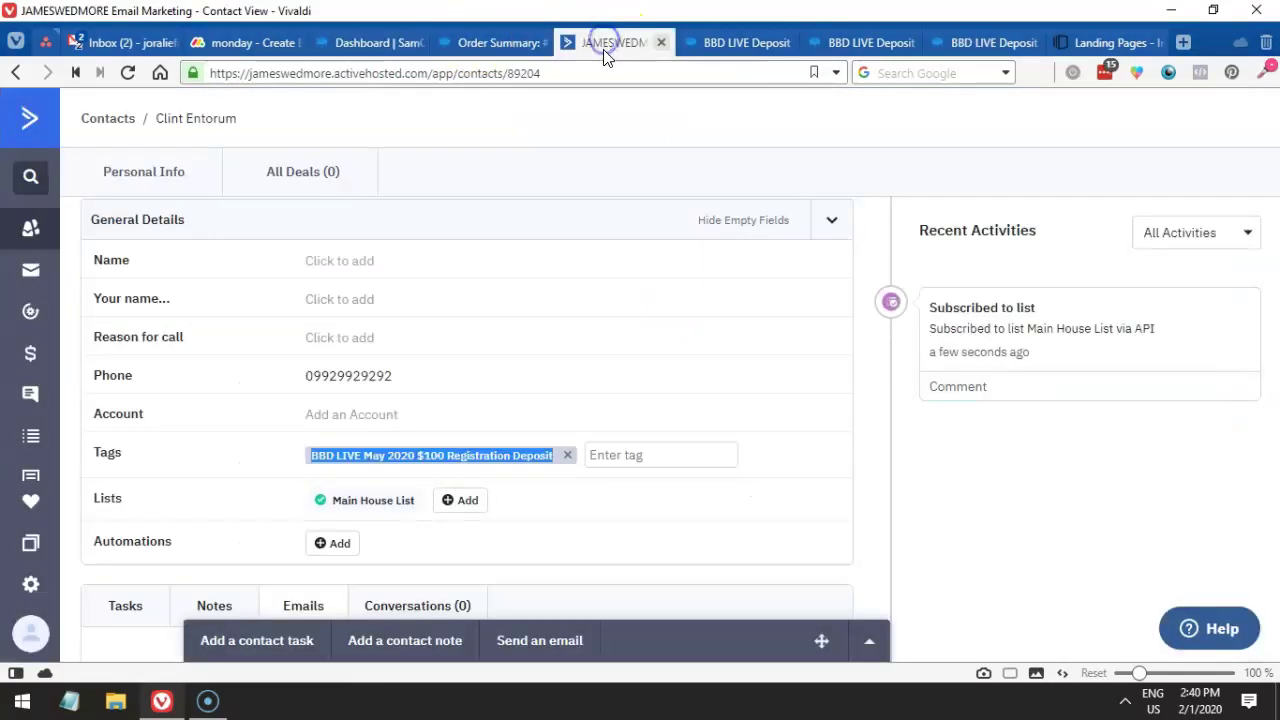
{"action": "key", "text": "ctrl+f"}
{"action": "key", "text": "ctrl+v"}
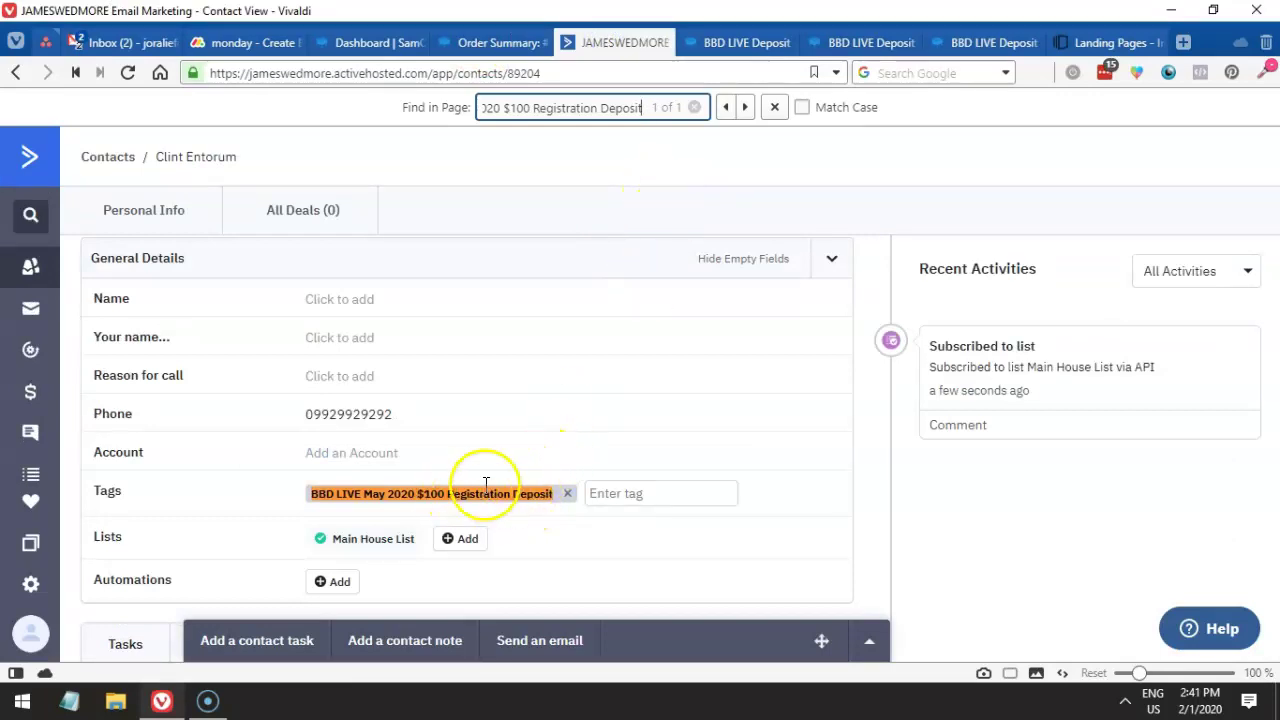
{"action": "left_click", "coordinate": [774, 107]}
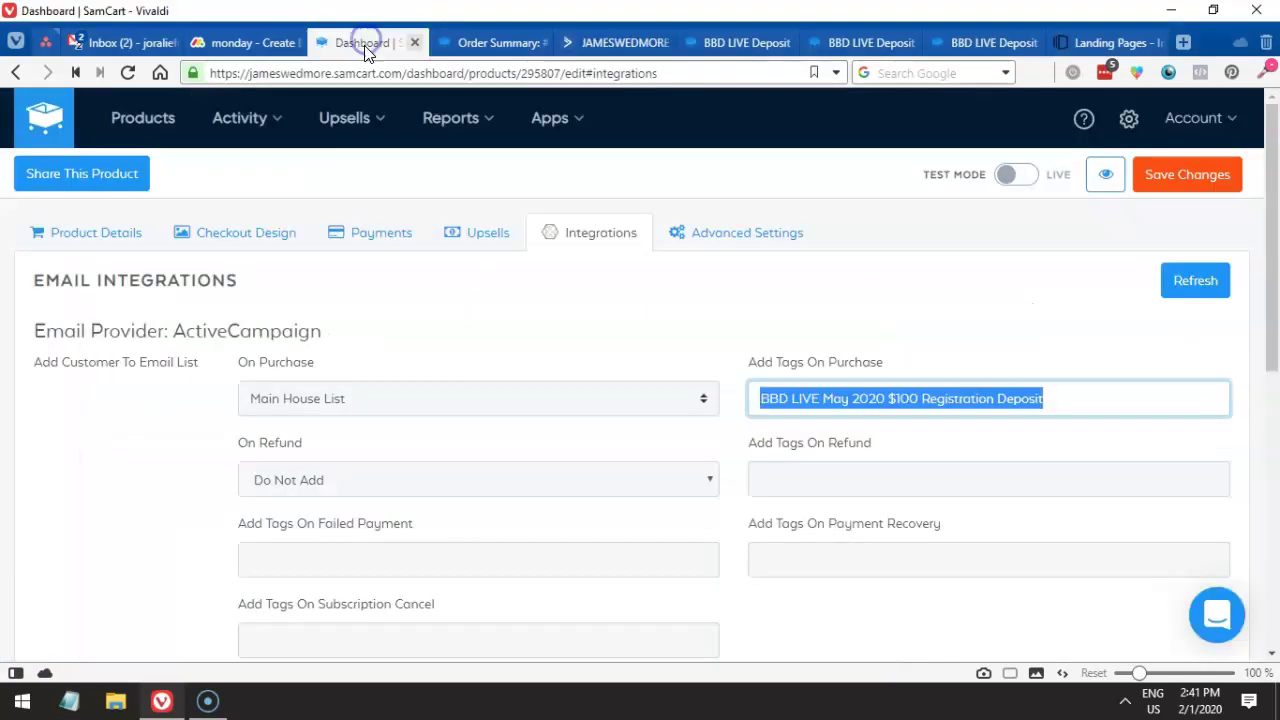
- Recheck the ActiveCampaign contact, then return to the SamCart product's integration settings
{"action": "left_click", "coordinate": [500, 339]}
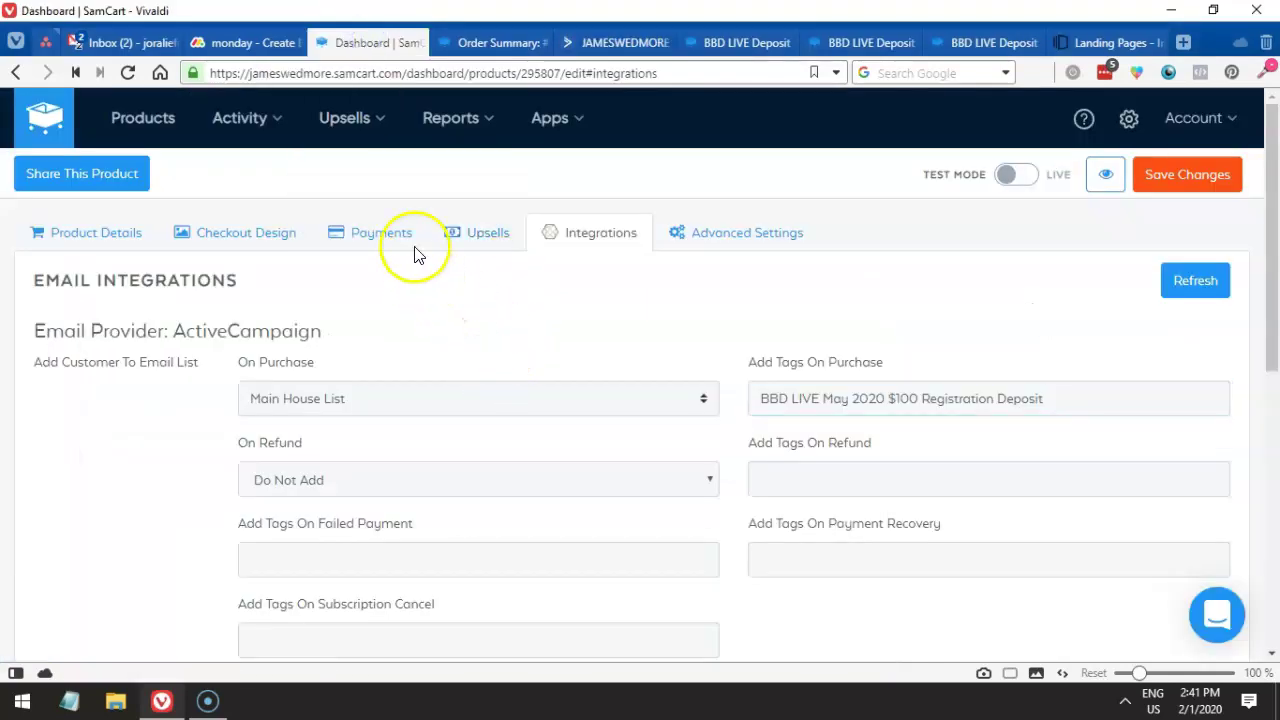
{"action": "left_click", "coordinate": [605, 43]}
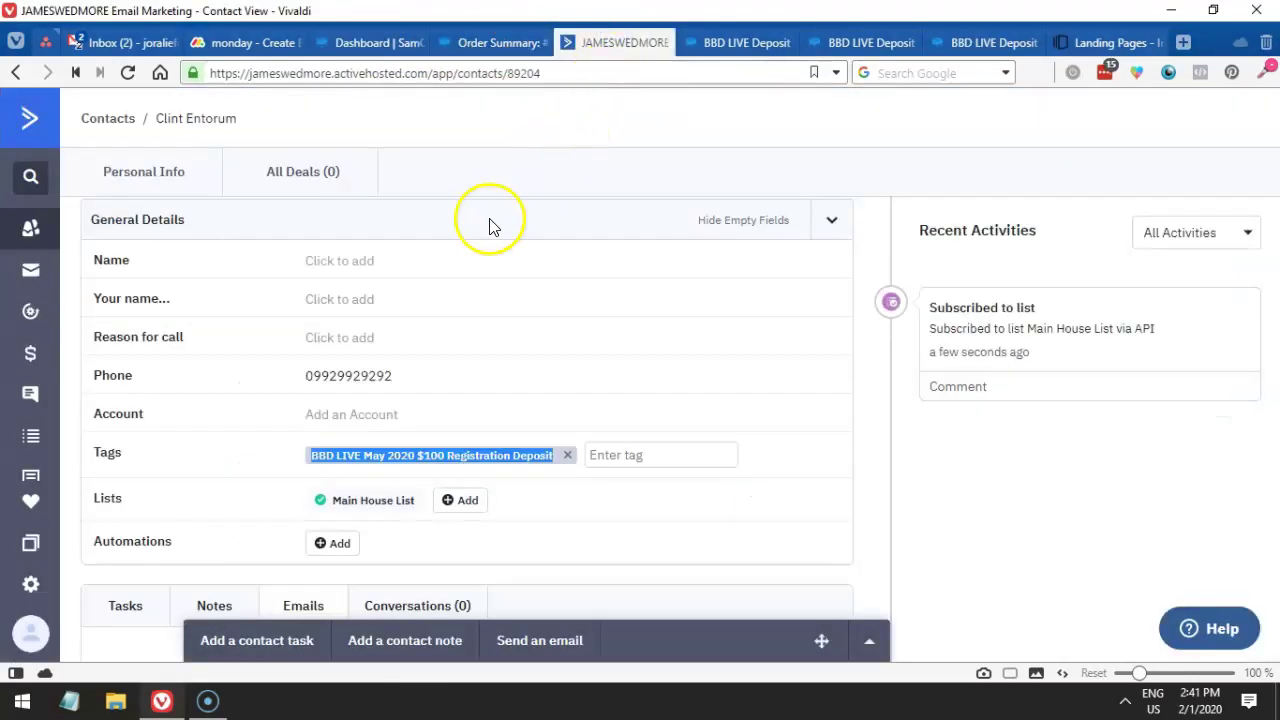
{"action": "scroll", "coordinate": [400, 212], "scroll_direction": "up", "scroll_amount": 2}
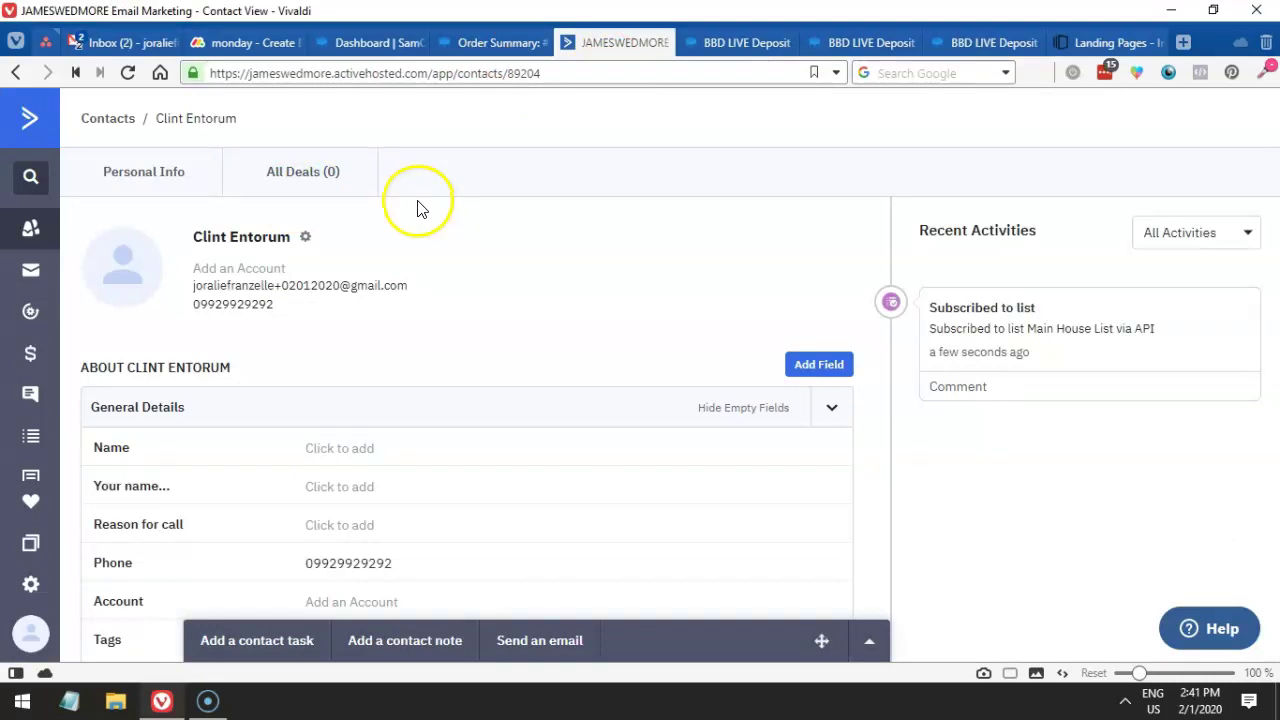
{"action": "left_click", "coordinate": [363, 43]}
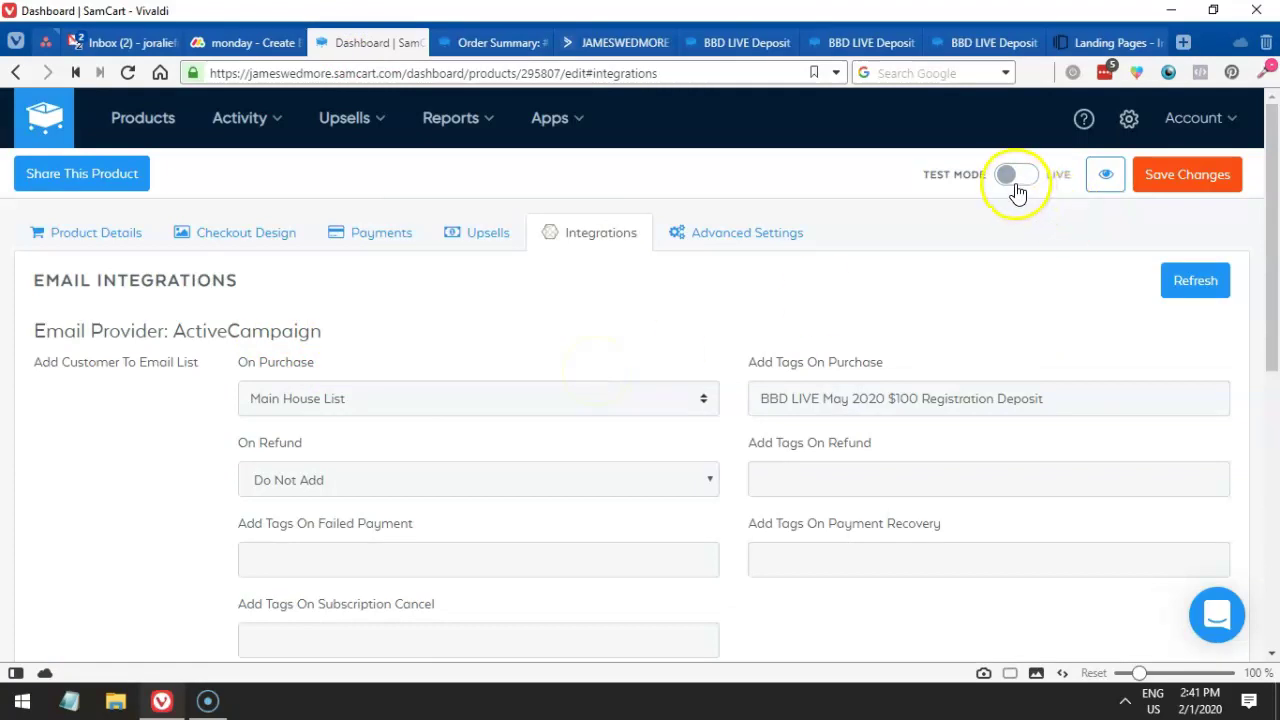
- Switch the May 2020 deposit product from Test Mode to Live and save the change
{"action": "left_click", "coordinate": [1205, 188]}
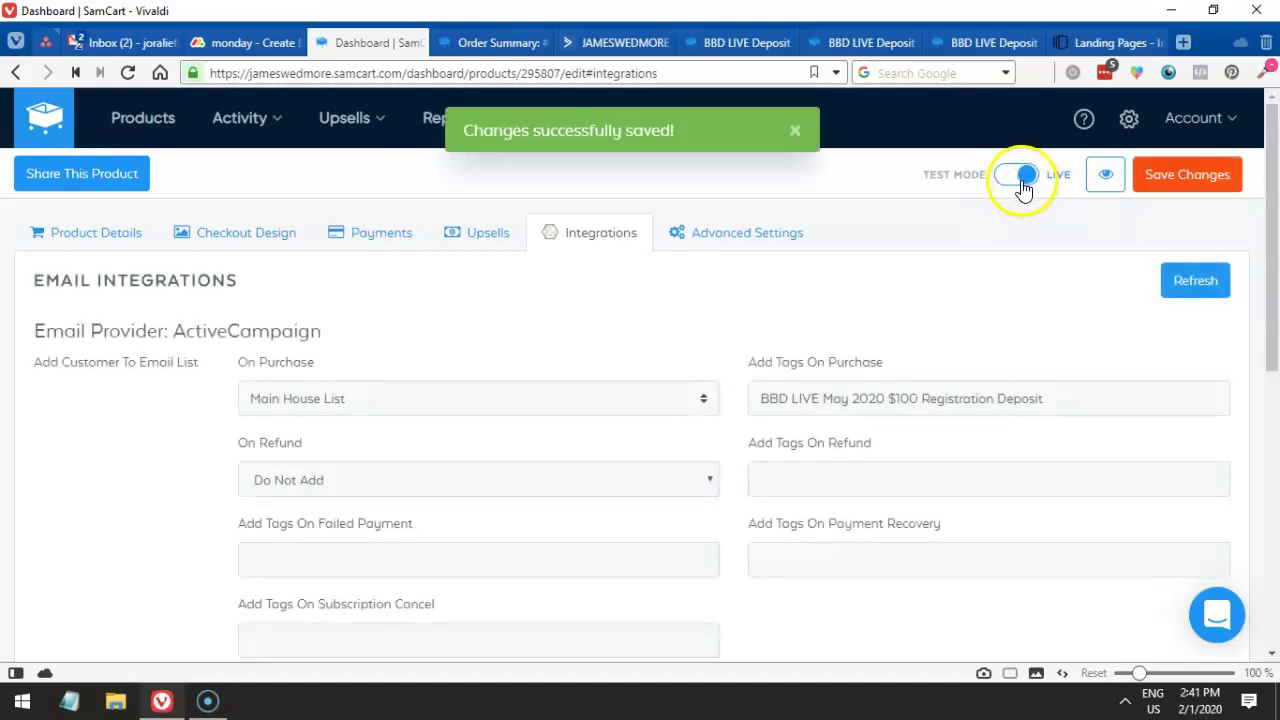
{"action": "left_click", "coordinate": [1018, 180]}
{"action": "left_click", "coordinate": [1180, 178]}
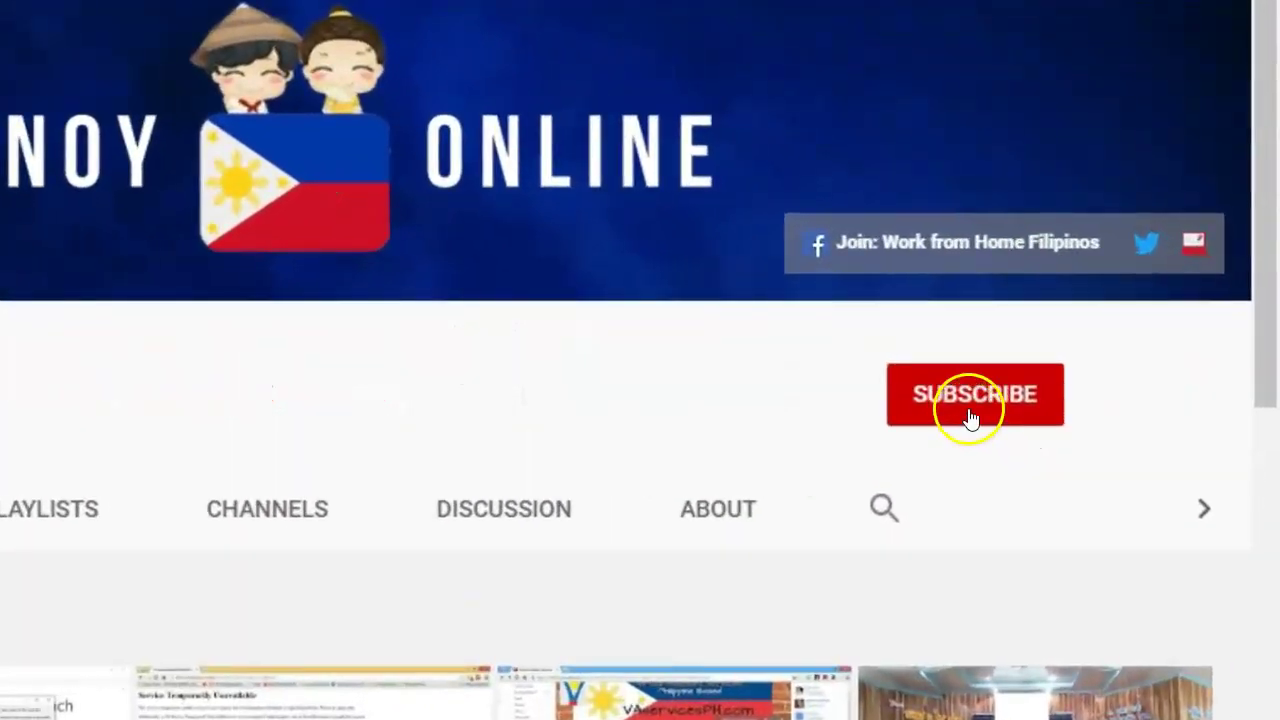
- Subscribe to the Pinoy Online YouTube channel
{"action": "left_click", "coordinate": [969, 418]}
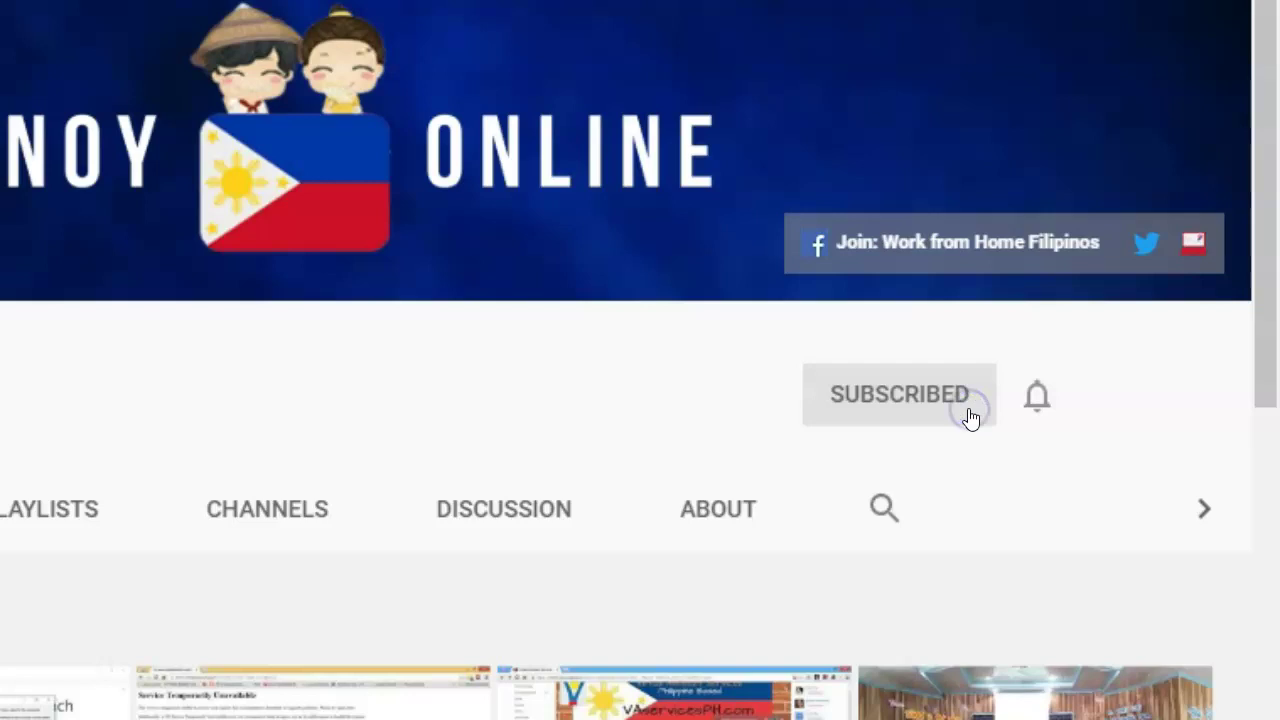